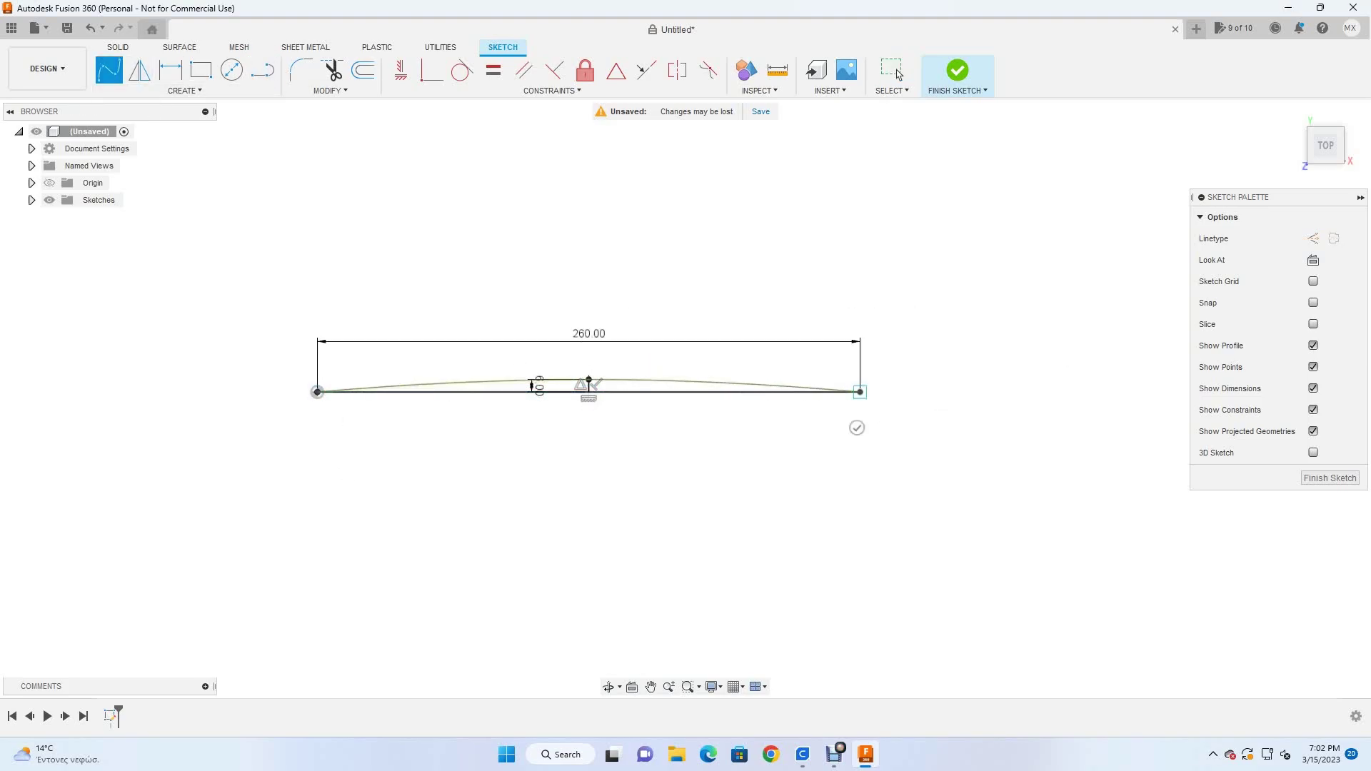
# Offset the arc by 3 mm into a thin curved band, orbiting to check it.
pyautogui.click(362, 70)
pyautogui.click(517, 377)
pyautogui.write('3')
pyautogui.press('Return')
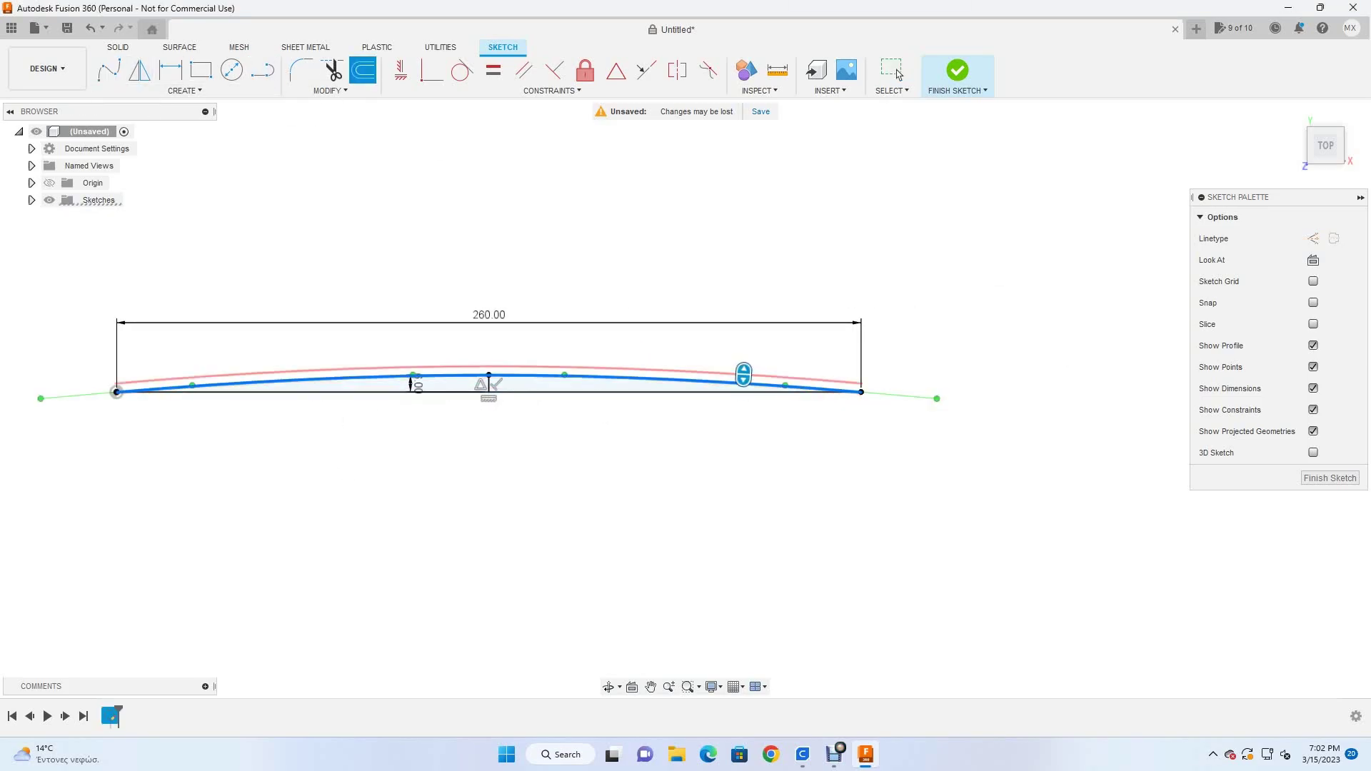
pyautogui.scroll(3, 132, 392)
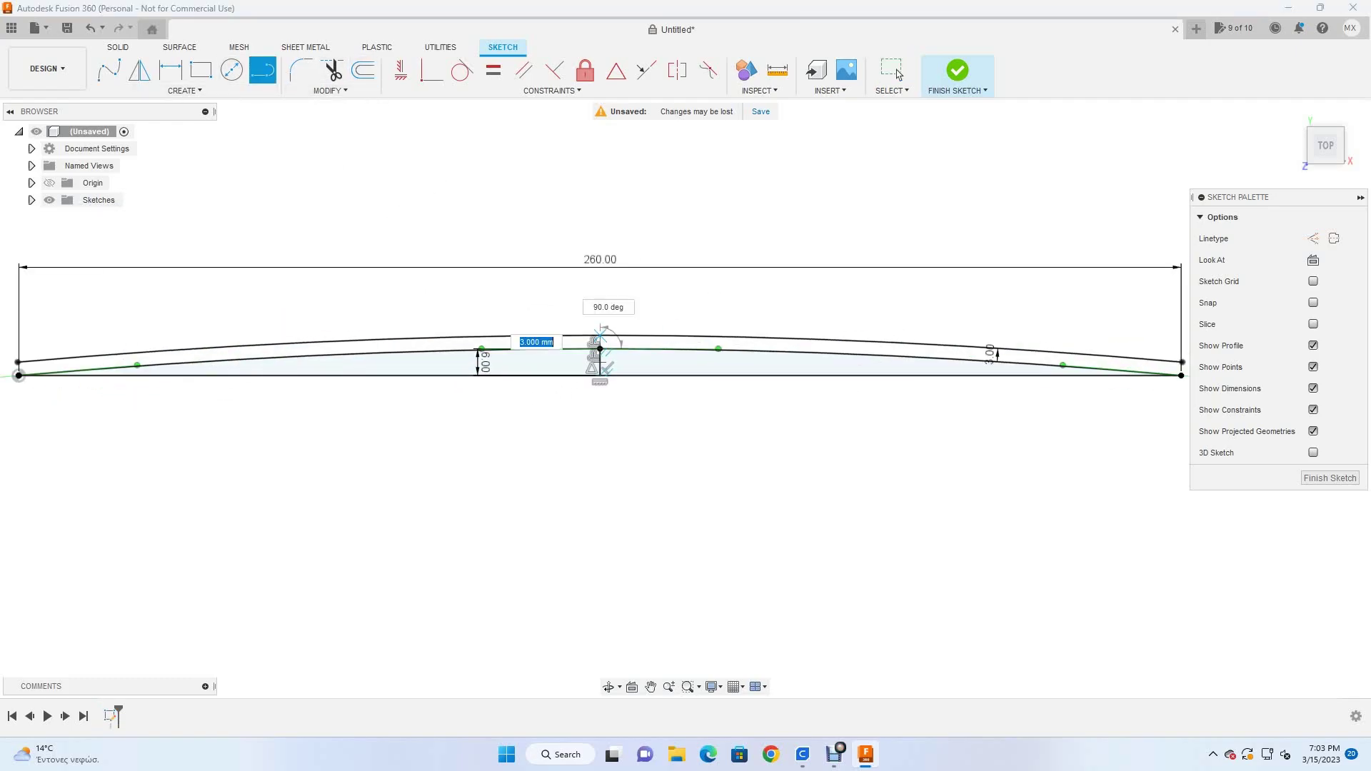
pyautogui.scroll(2, 990, 352)
pyautogui.click(608, 687)
pyautogui.moveTo(643, 500)
pyautogui.mouseDown()
pyautogui.moveTo(794, 264)
pyautogui.moveTo(658, 352)
pyautogui.moveTo(646, 267)
pyautogui.mouseUp()
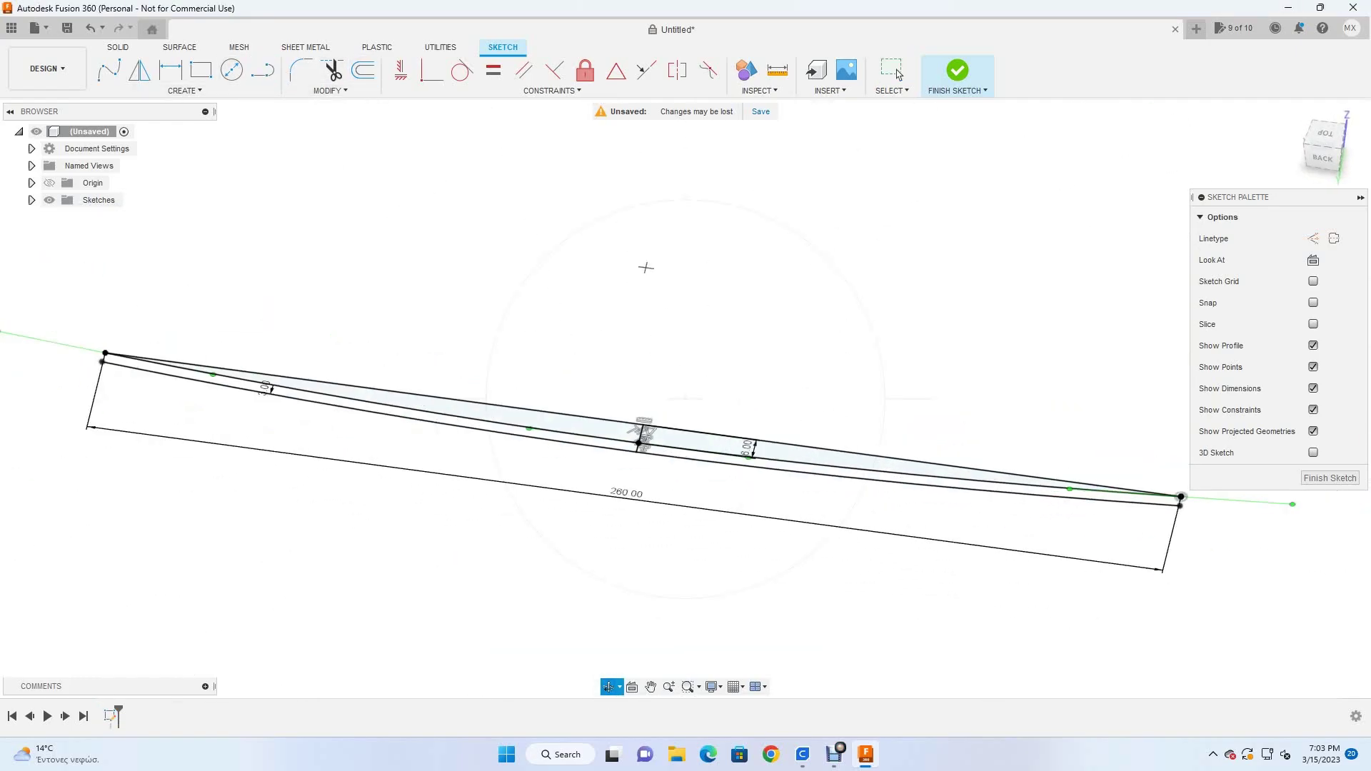
pyautogui.scroll(-2, 646, 267)
pyautogui.scroll(2, 621, 349)
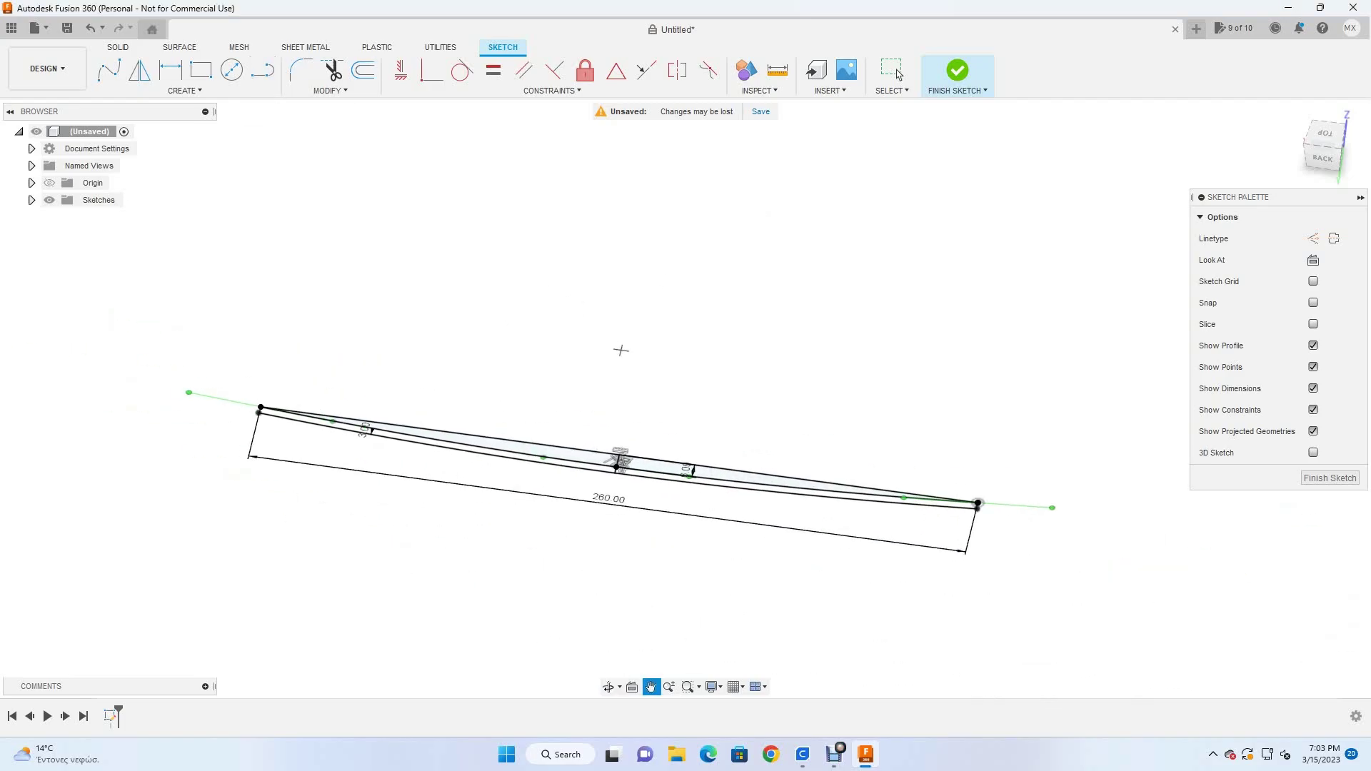
pyautogui.press('o')
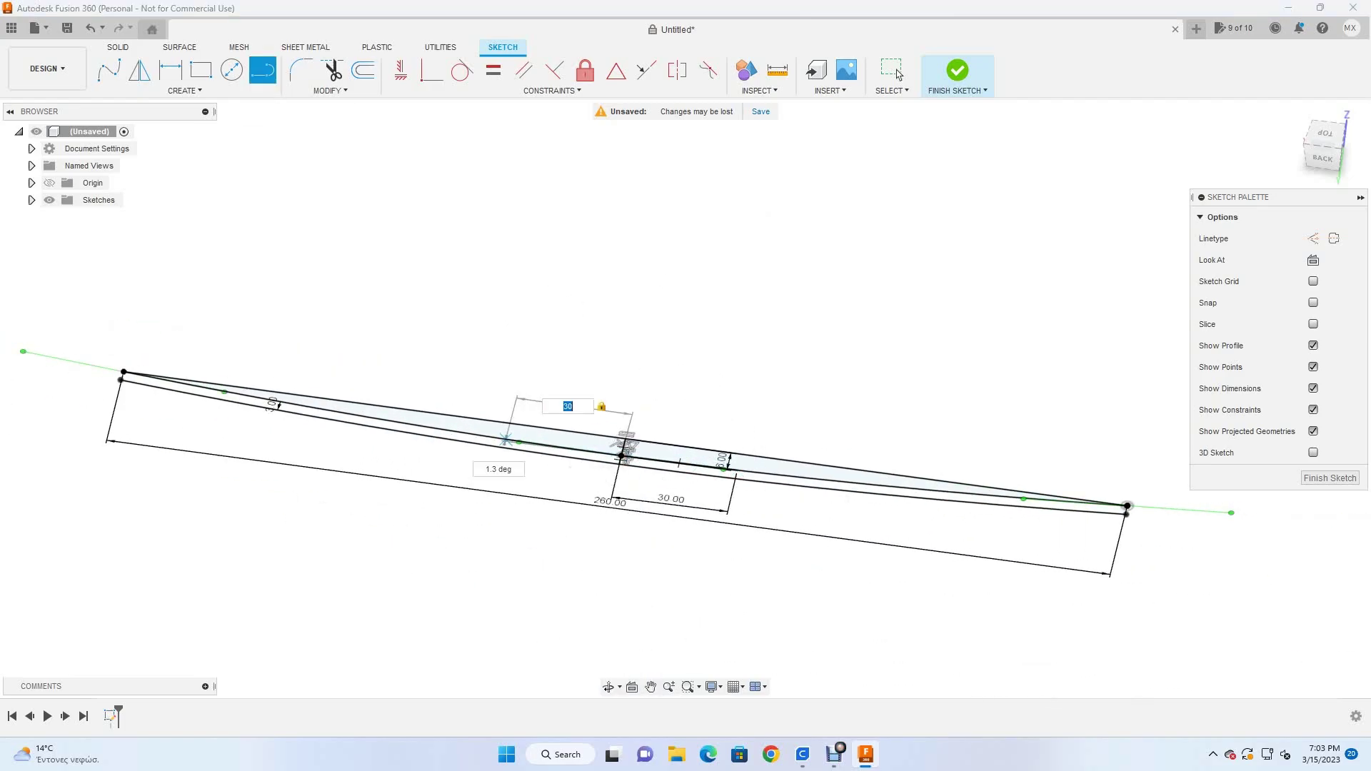
# Add the 30 mm offset line beside the centre and tilt the view to inspect it.
pyautogui.scroll(2, 634, 456)
pyautogui.press('Return')
pyautogui.scroll(2, 634, 456)
pyautogui.scroll(2, 634, 456)
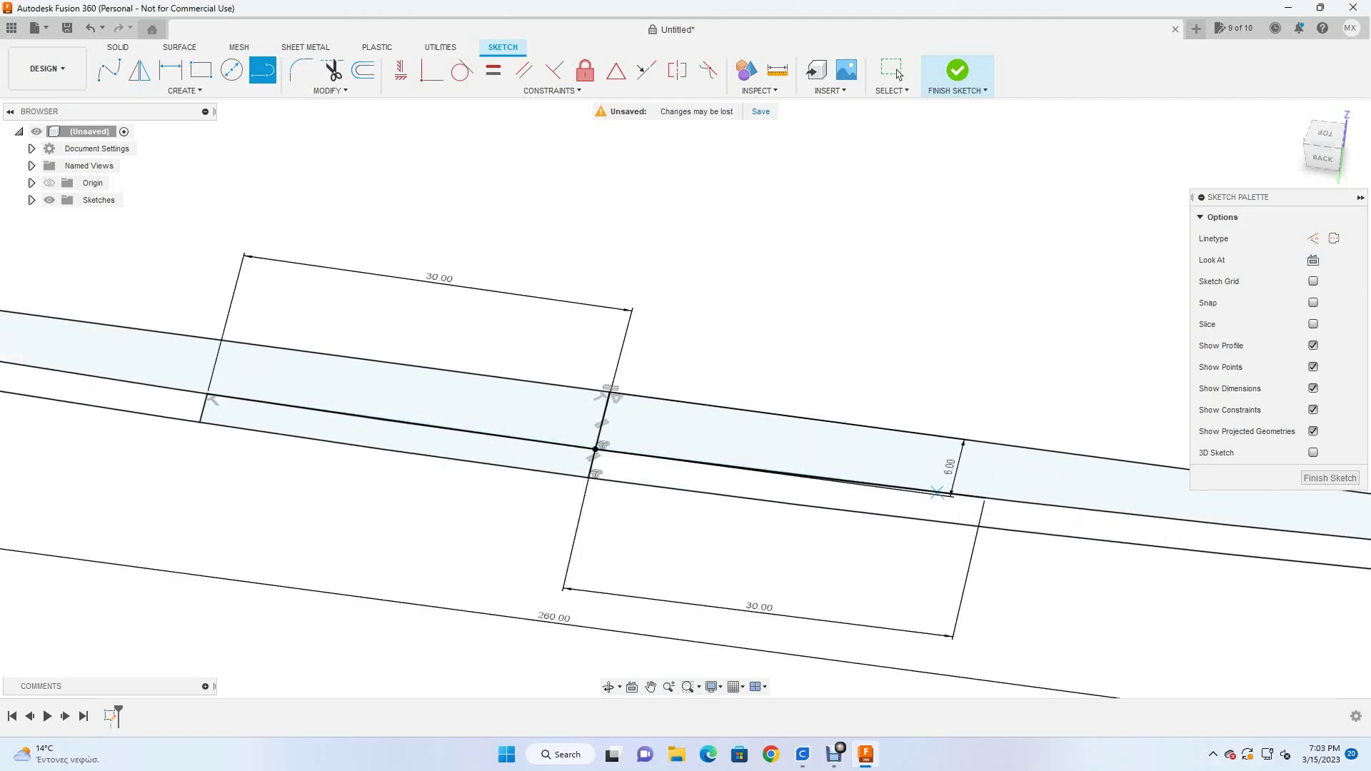
pyautogui.scroll(-2, 686, 400)
pyautogui.keyDown('shift'); pyautogui.moveTo(686, 400); pyautogui.dragTo(631, 153, button='middle'); pyautogui.keyUp('shift')
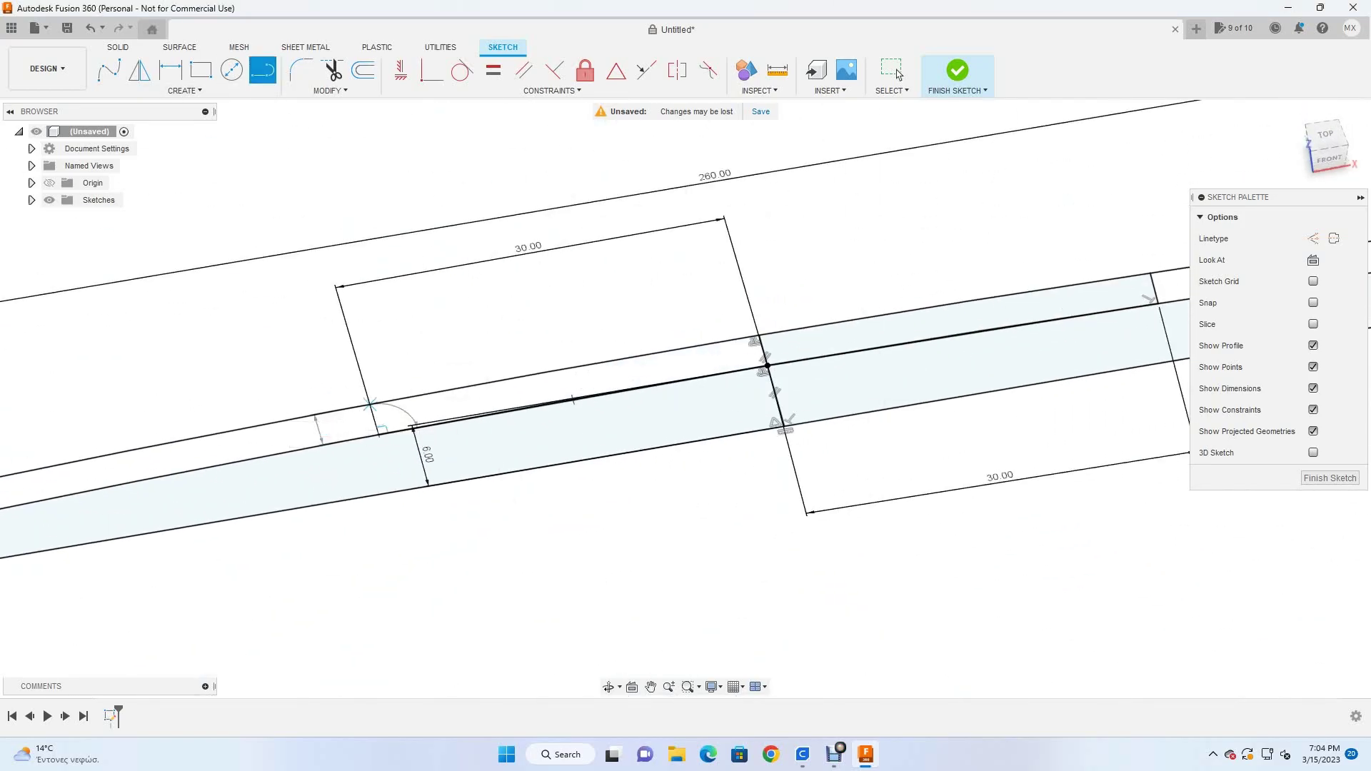
pyautogui.scroll(-2, 419, 443)
pyautogui.scroll(-1, 419, 442)
pyautogui.scroll(2, 418, 443)
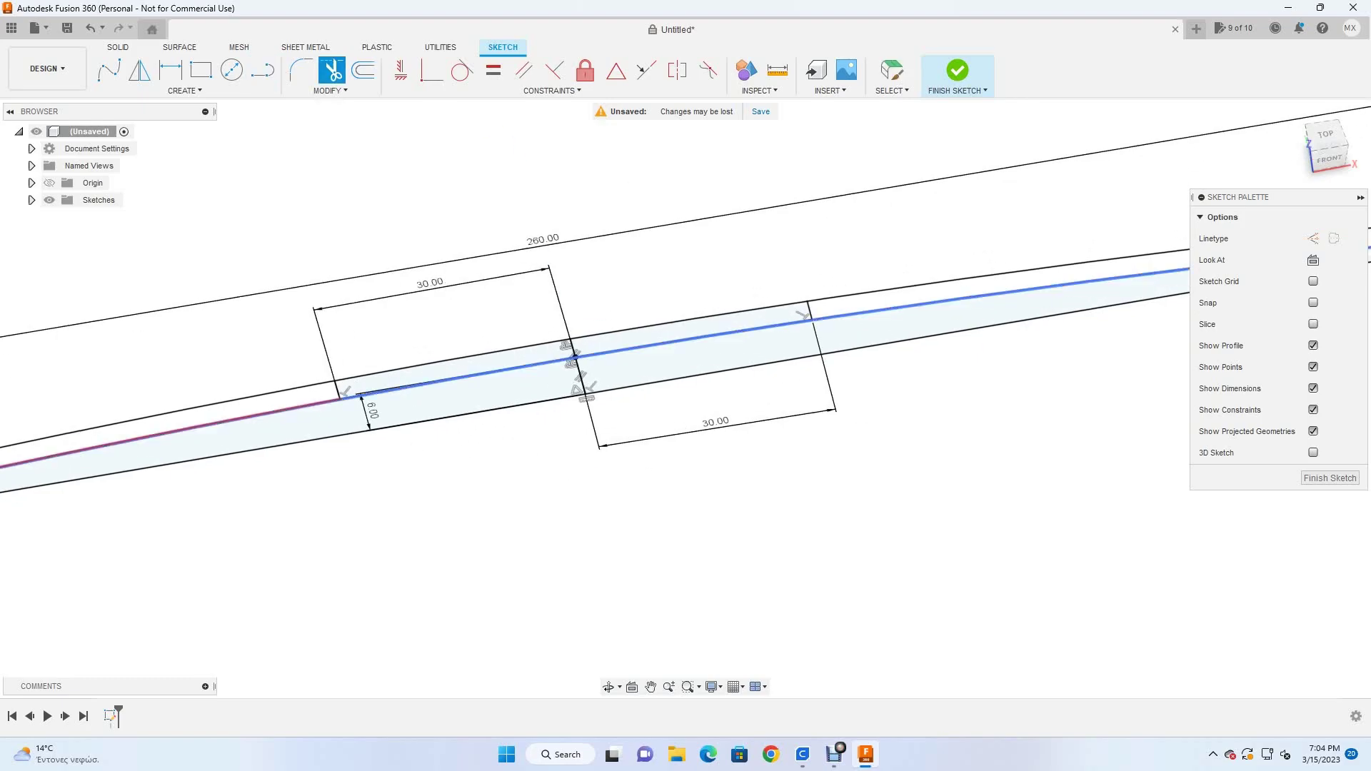
# Trim the band's curve segments outside the 30 mm lines, adjusting the view.
pyautogui.click(214, 426)
pyautogui.scroll(3, 317, 412)
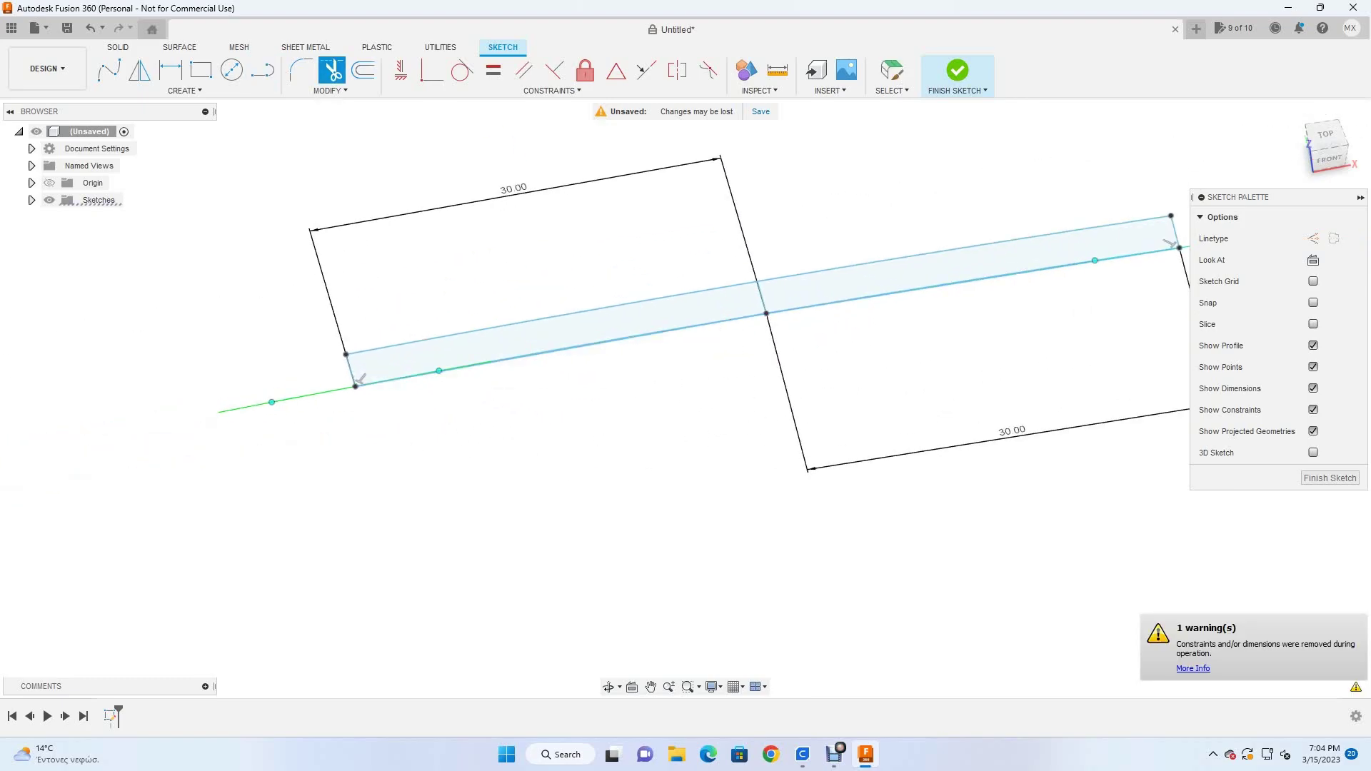
pyautogui.scroll(3, 686, 350)
pyautogui.scroll(-4, 686, 350)
pyautogui.click(608, 686)
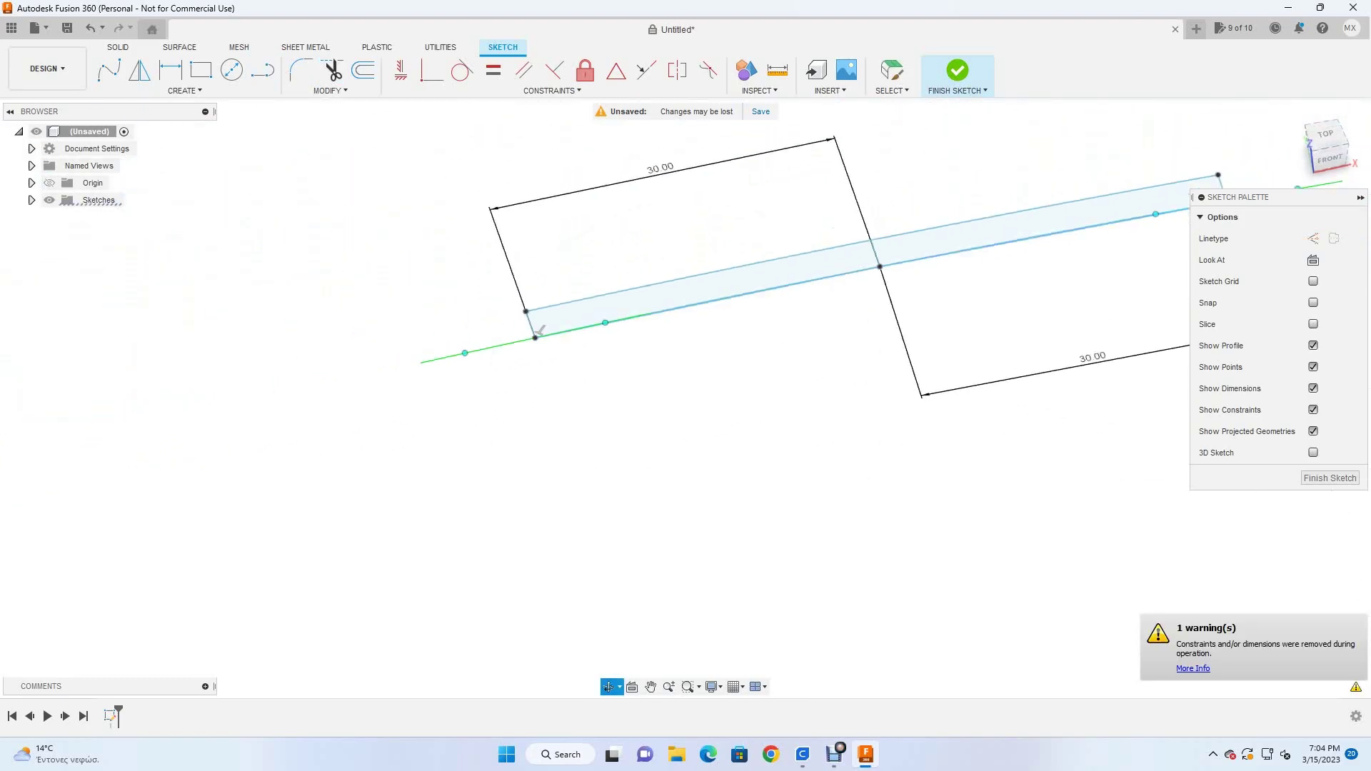
pyautogui.moveTo(686, 357); pyautogui.dragTo(643, 443)
pyautogui.click(650, 687)
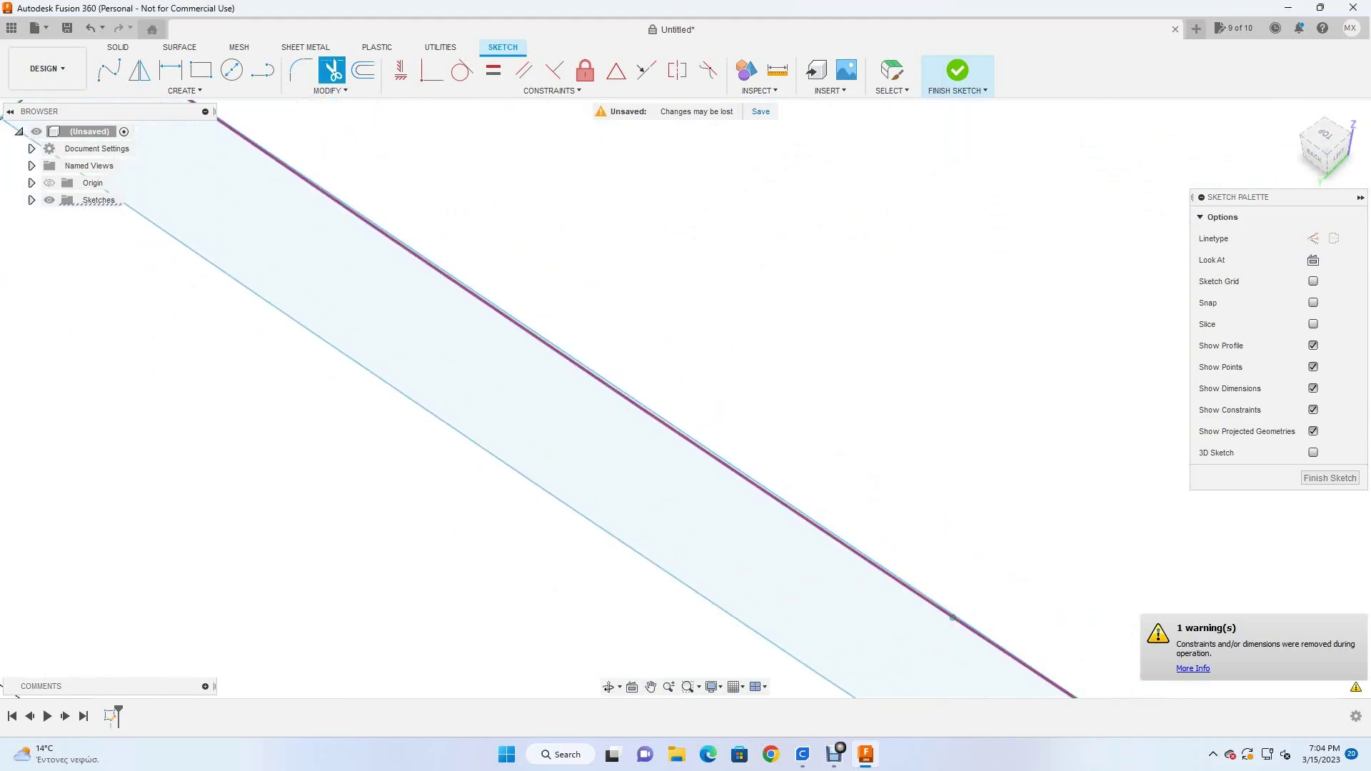
pyautogui.scroll(-2, 759, 482)
pyautogui.scroll(-3, 759, 483)
pyautogui.scroll(4, 759, 482)
pyautogui.scroll(1, 760, 482)
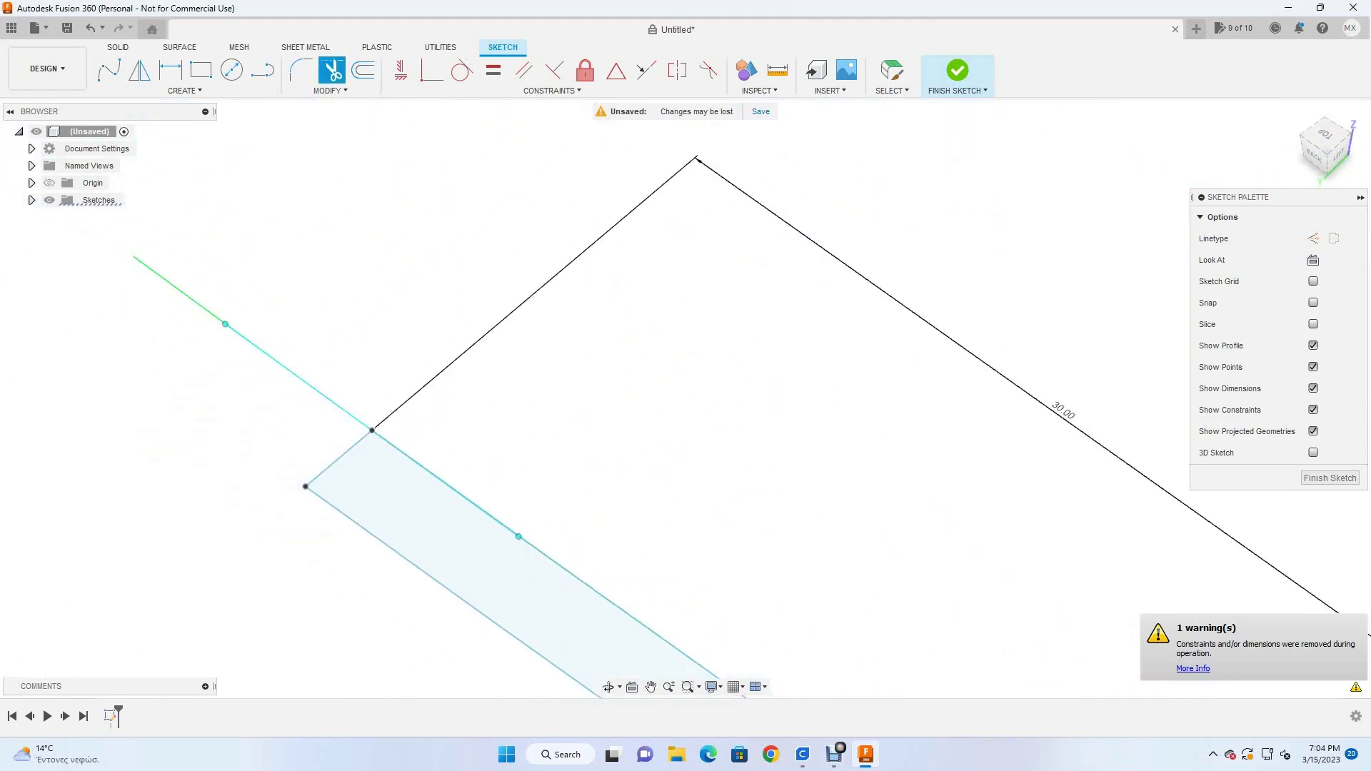
pyautogui.scroll(-4, 697, 160)
pyautogui.keyDown('shift'); pyautogui.moveTo(686, 357); pyautogui.dragTo(714, 400, button='middle'); pyautogui.keyUp('shift')
# Undo and redo the trim, then add the 30 mm offset line again.
pyautogui.click(898, 74)
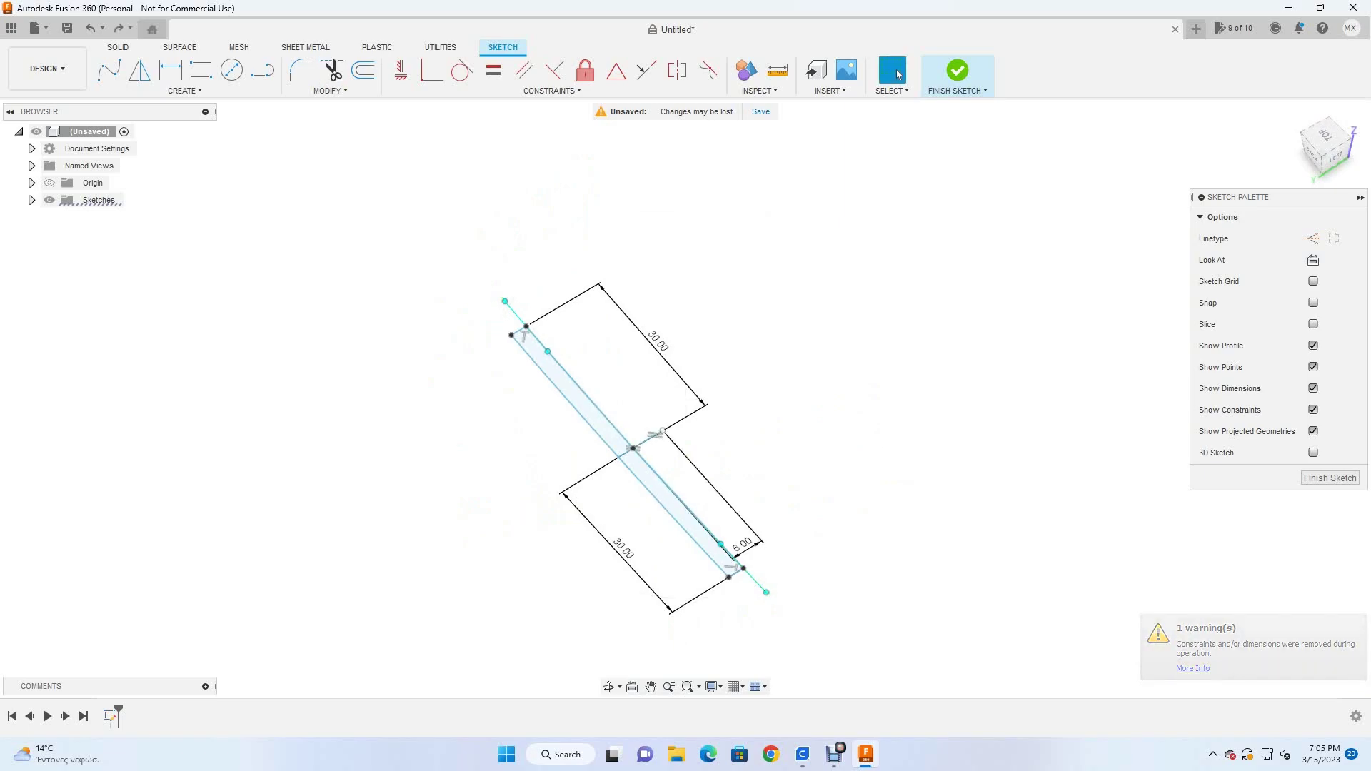
pyautogui.hotkey('ctrl', 'z')
pyautogui.hotkey('ctrl', 'z')
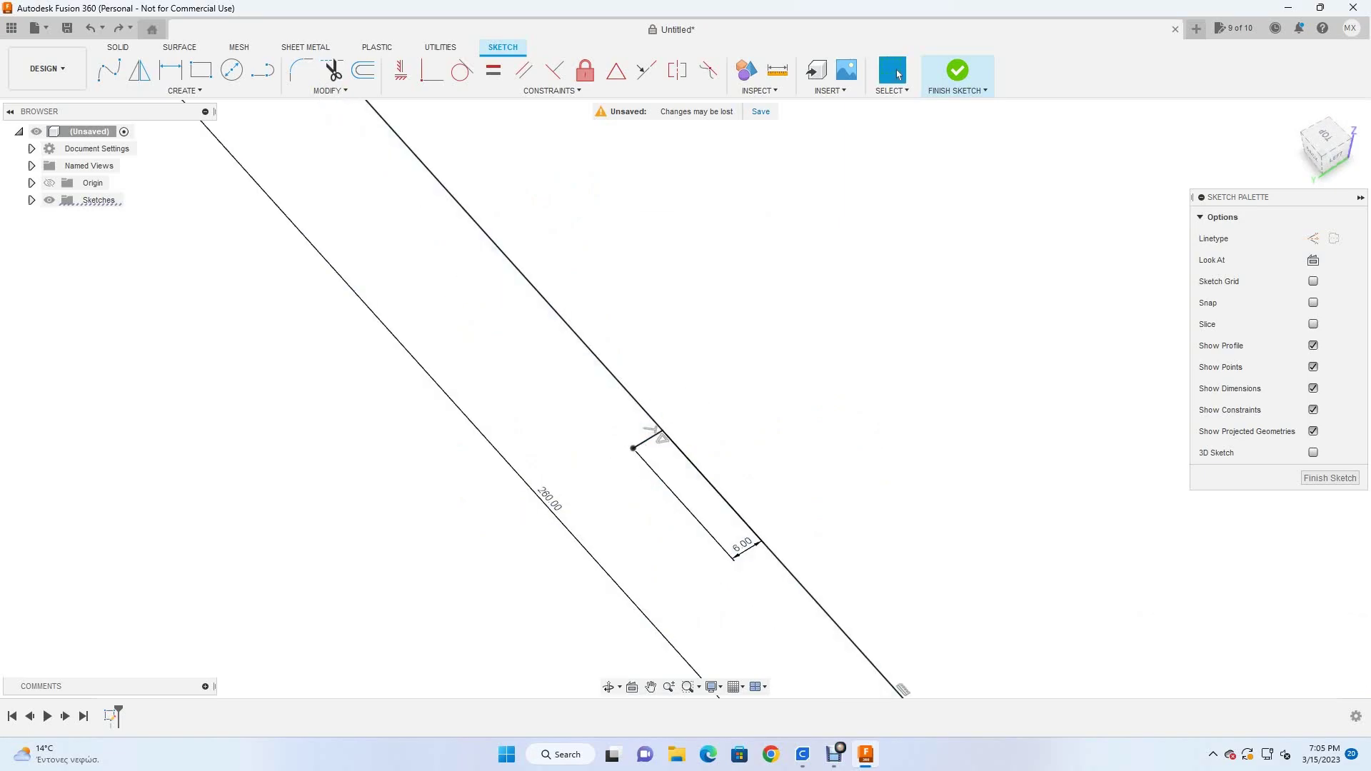
pyautogui.hotkey('ctrl', 'y')
pyautogui.press('o')
pyautogui.write('30')
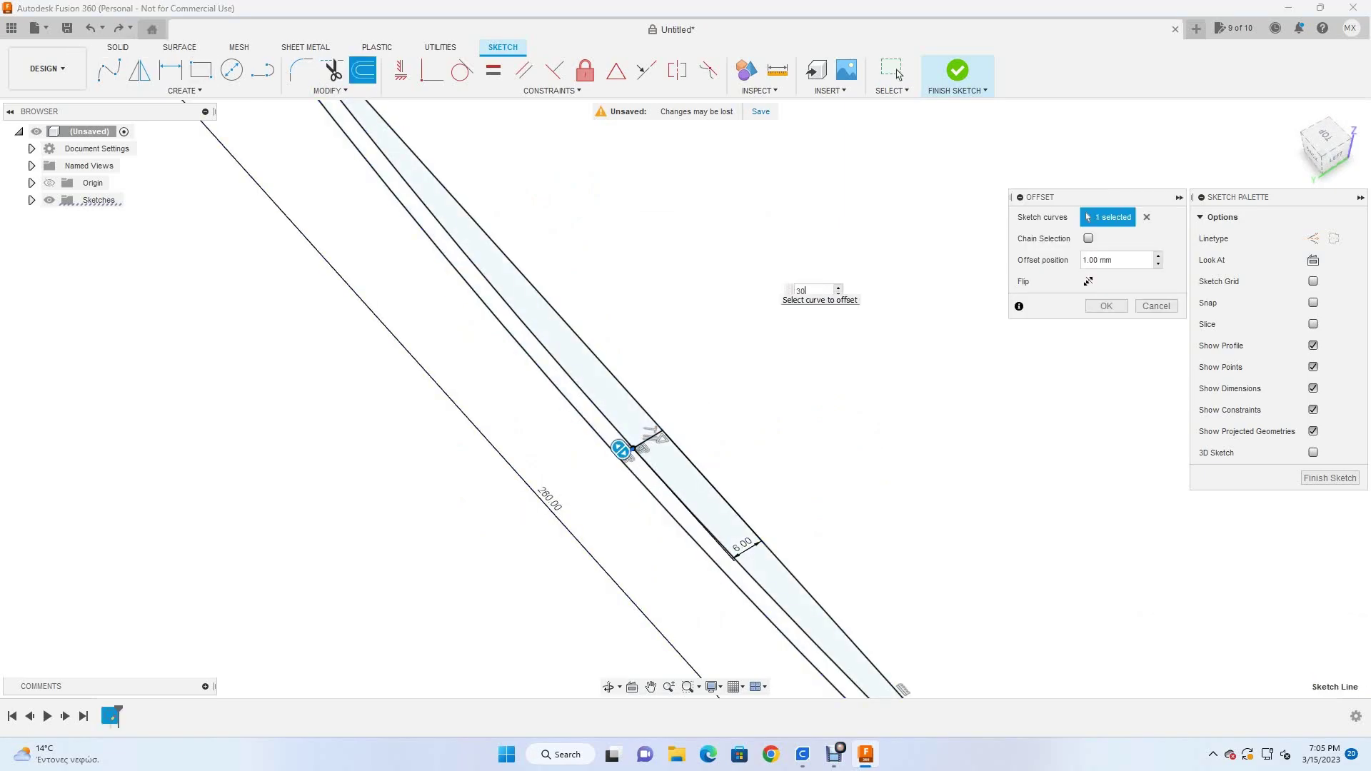
pyautogui.press('Return')
pyautogui.press('Return')
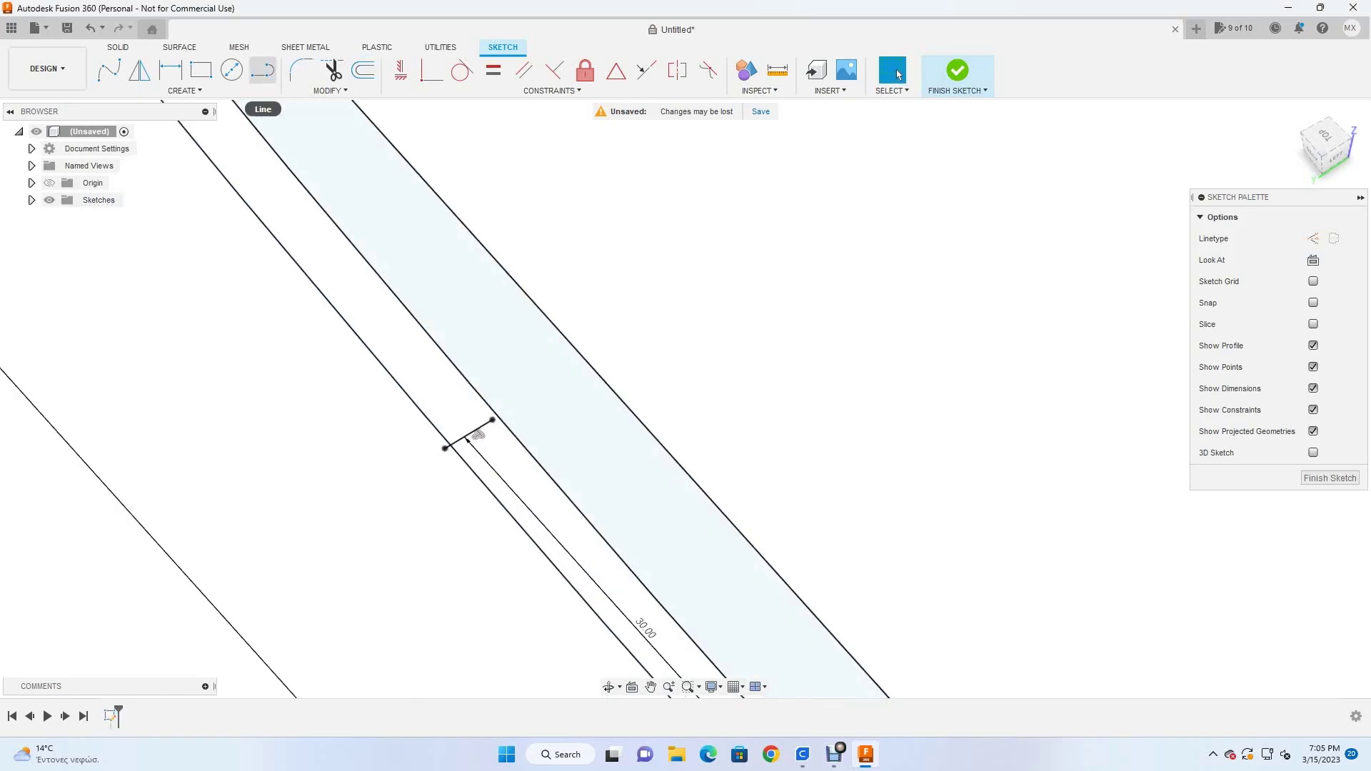
pyautogui.scroll(5, 587, 416)
# Trim off the short leftover segment, finish the sketch and begin extruding both strip profiles.
pyautogui.press('t')
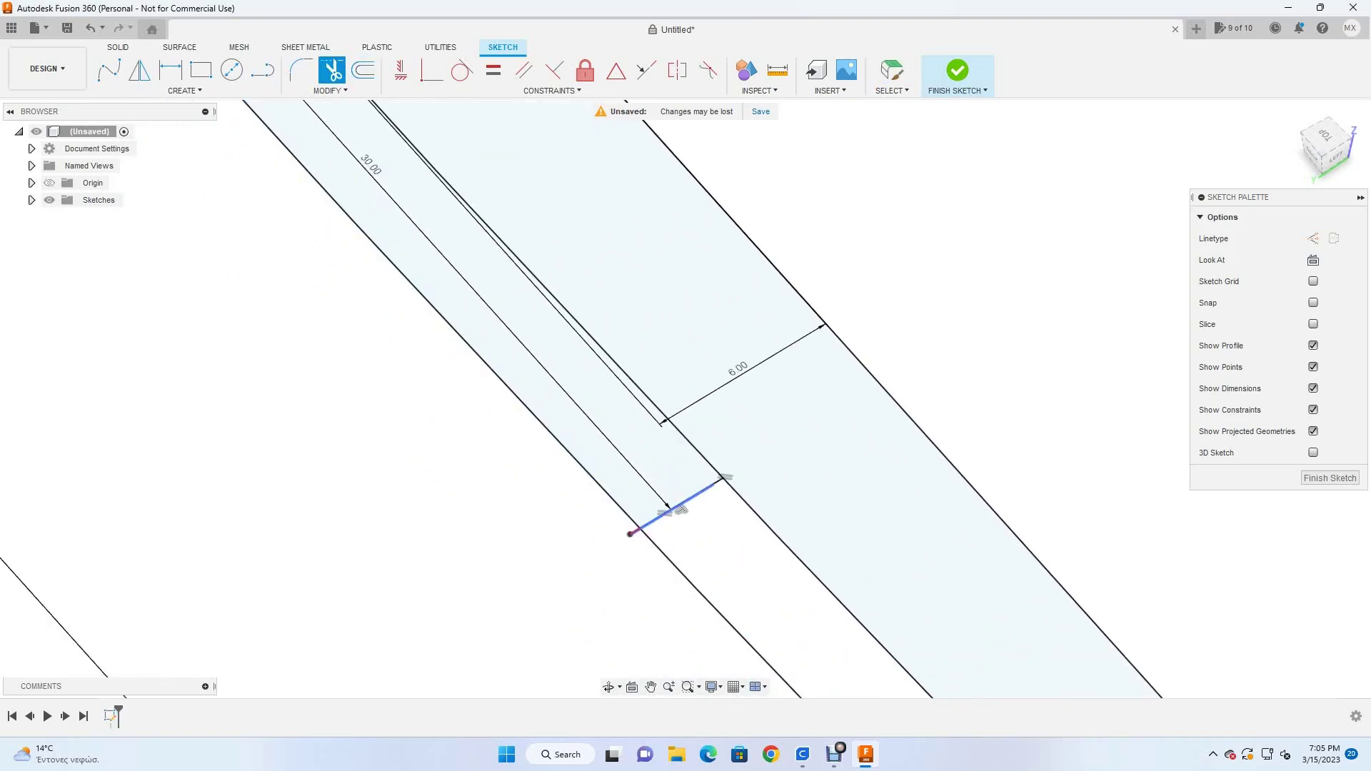
pyautogui.click(675, 500)
pyautogui.scroll(-5, 707, 489)
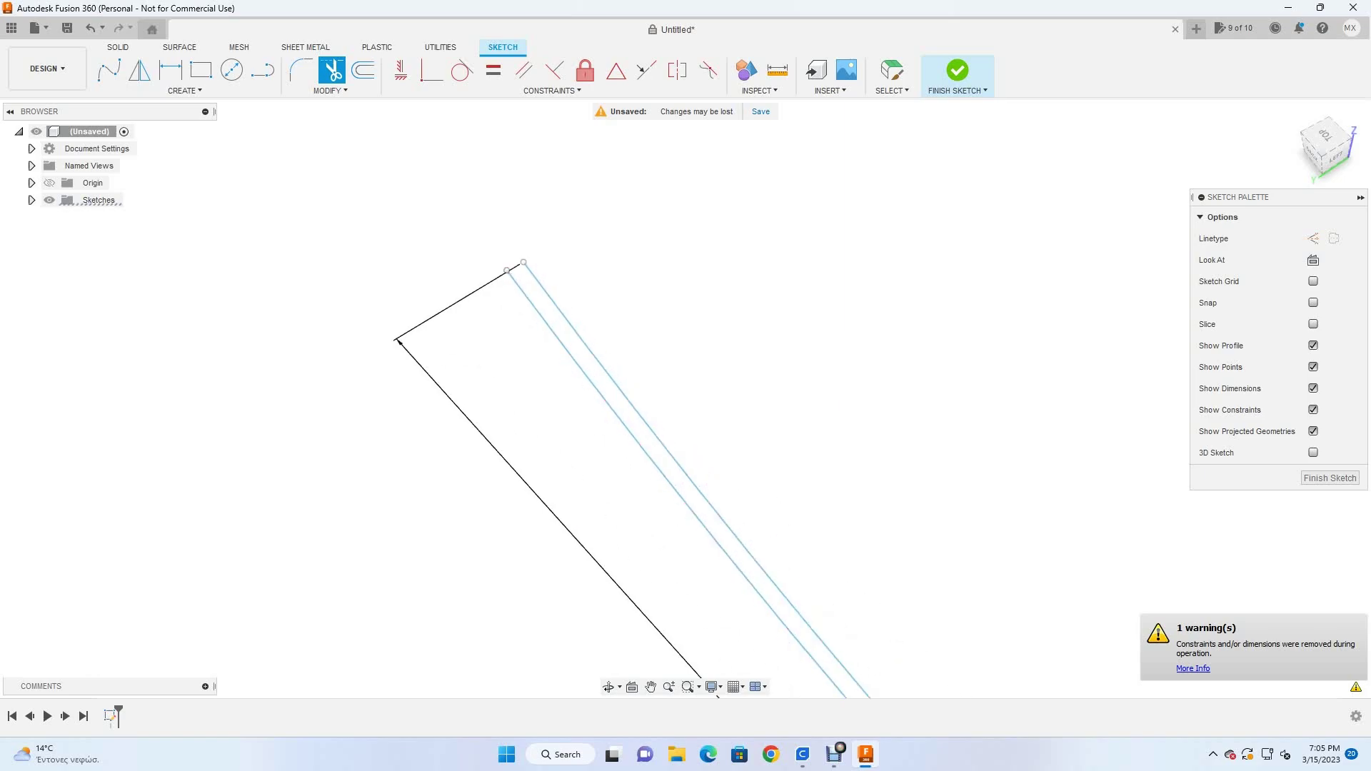
pyautogui.keyDown('shift'); pyautogui.moveTo(714, 428); pyautogui.dragTo(785, 357, button='middle'); pyautogui.keyUp('shift')
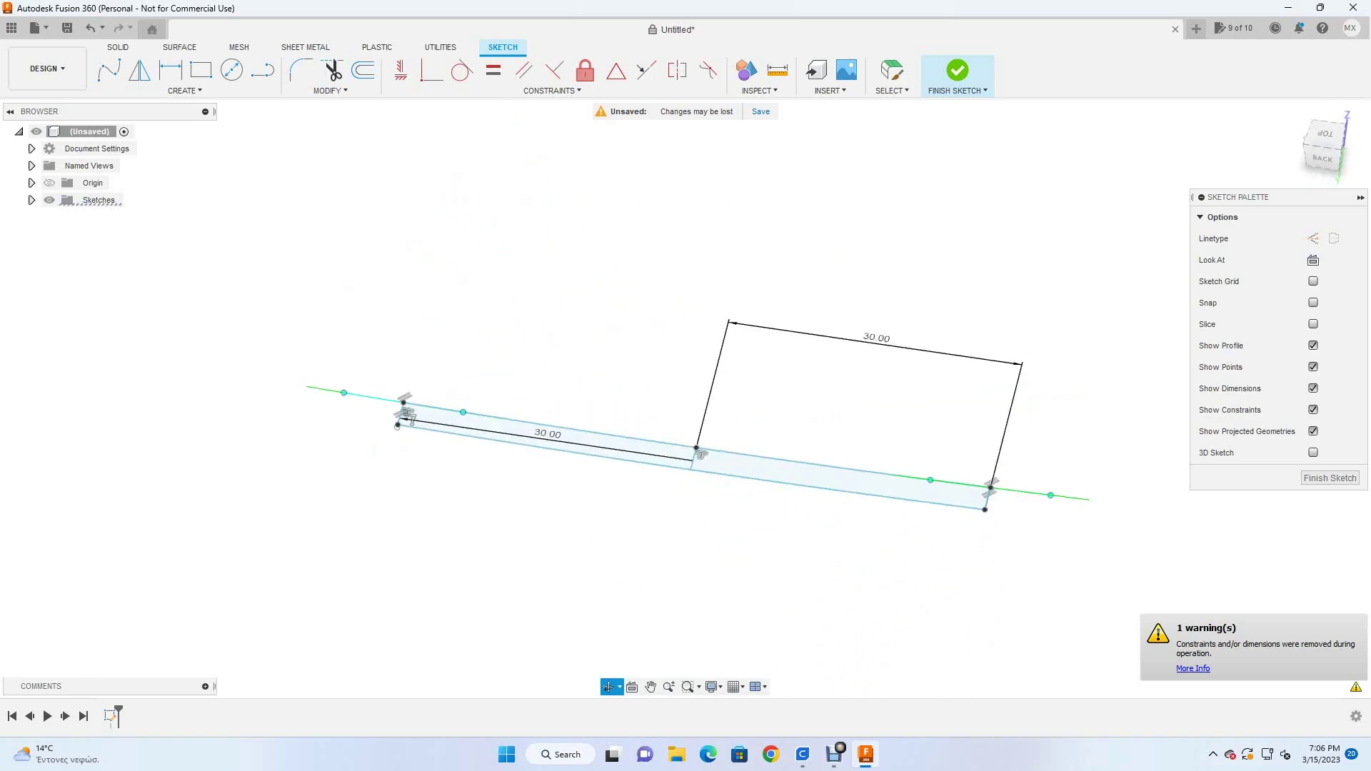
pyautogui.click(957, 70)
pyautogui.press('e')
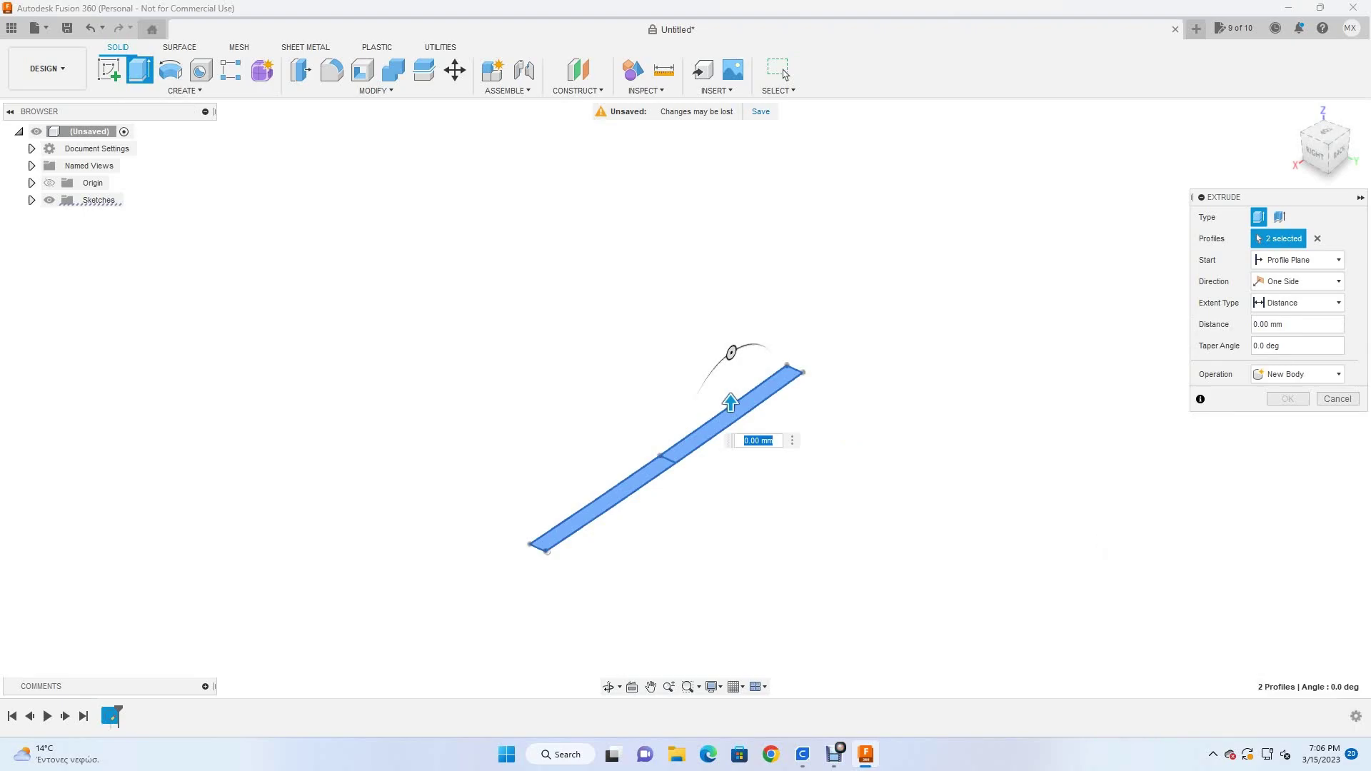
# Confirm the strip extrusion as a solid flat plate and begin a new sketch.
pyautogui.press('Return')
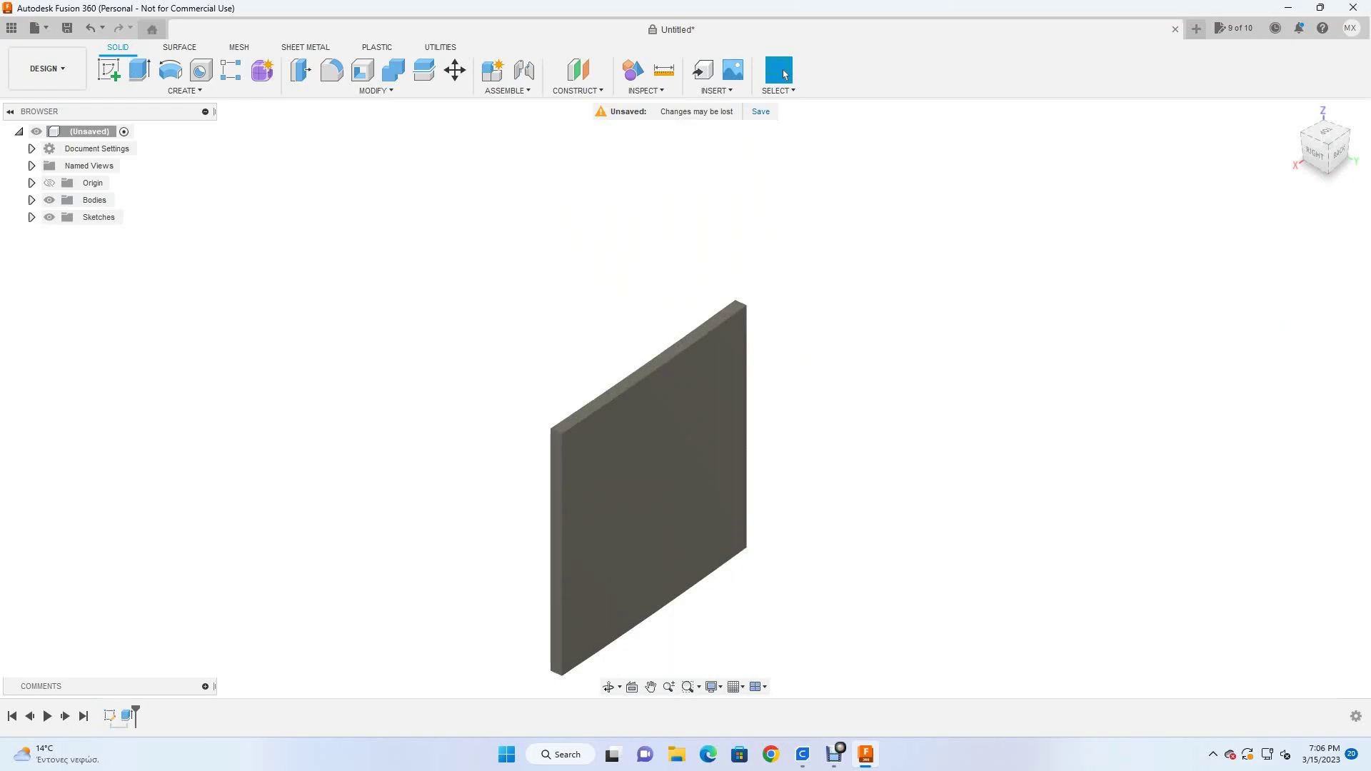
pyautogui.press('s')
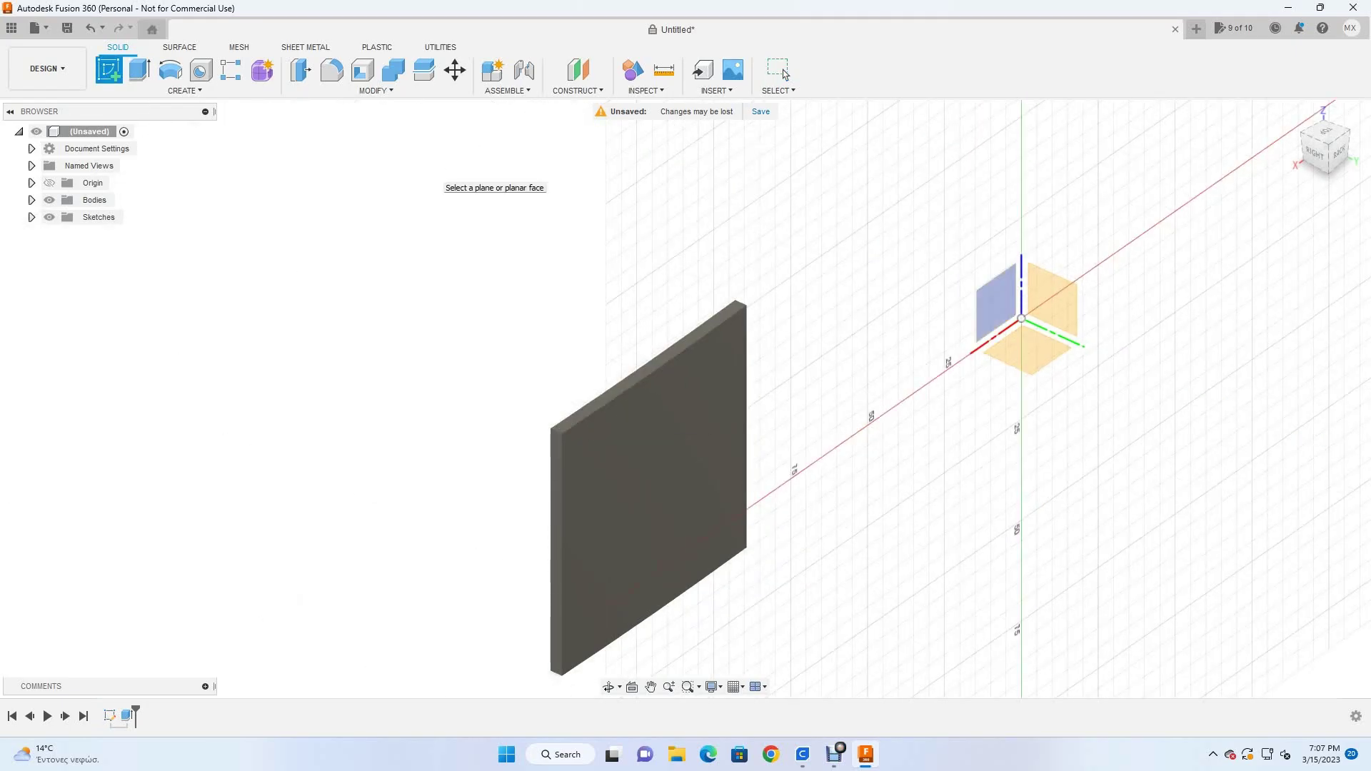
# Undo back to the arc sketch and offset the arc -3 mm and -6 mm.
pyautogui.hotkey('ctrl', 'z')
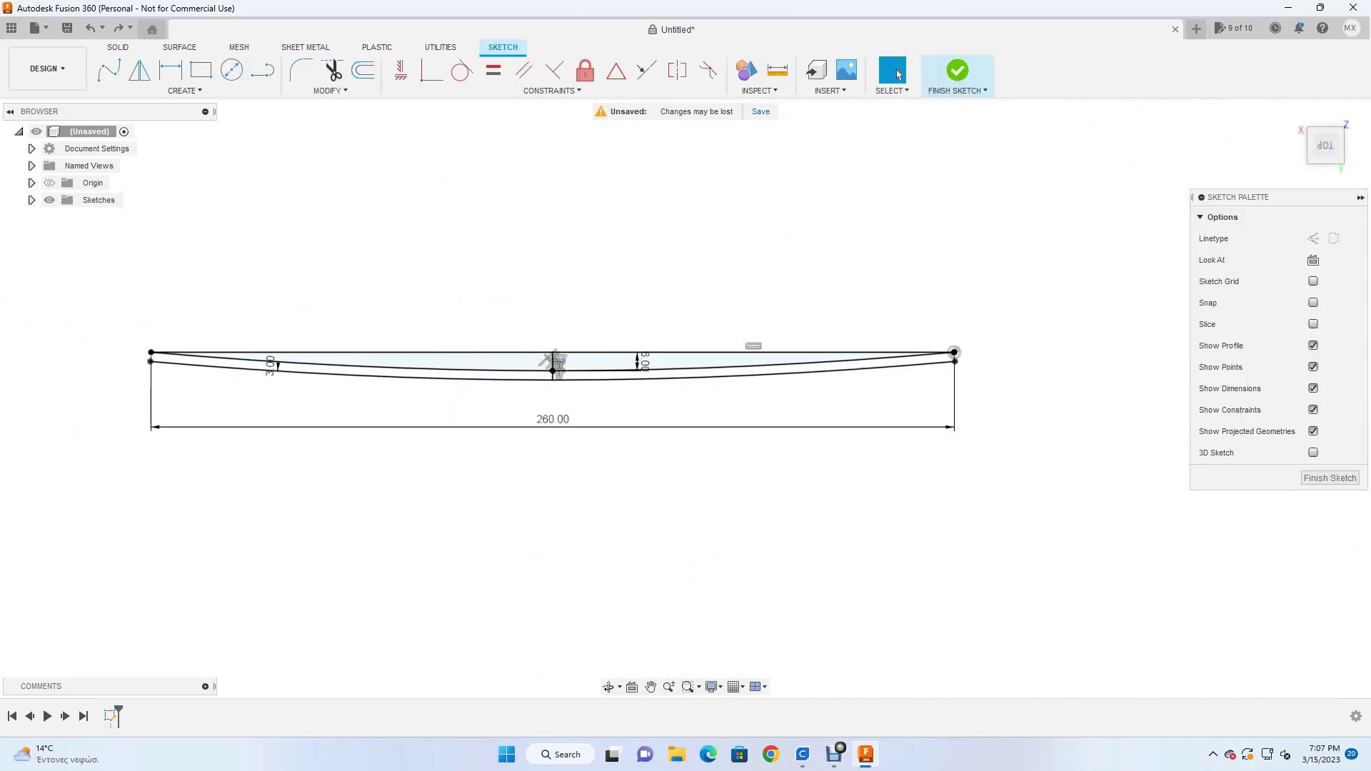
pyautogui.hotkey('ctrl', 'z')
pyautogui.press('o')
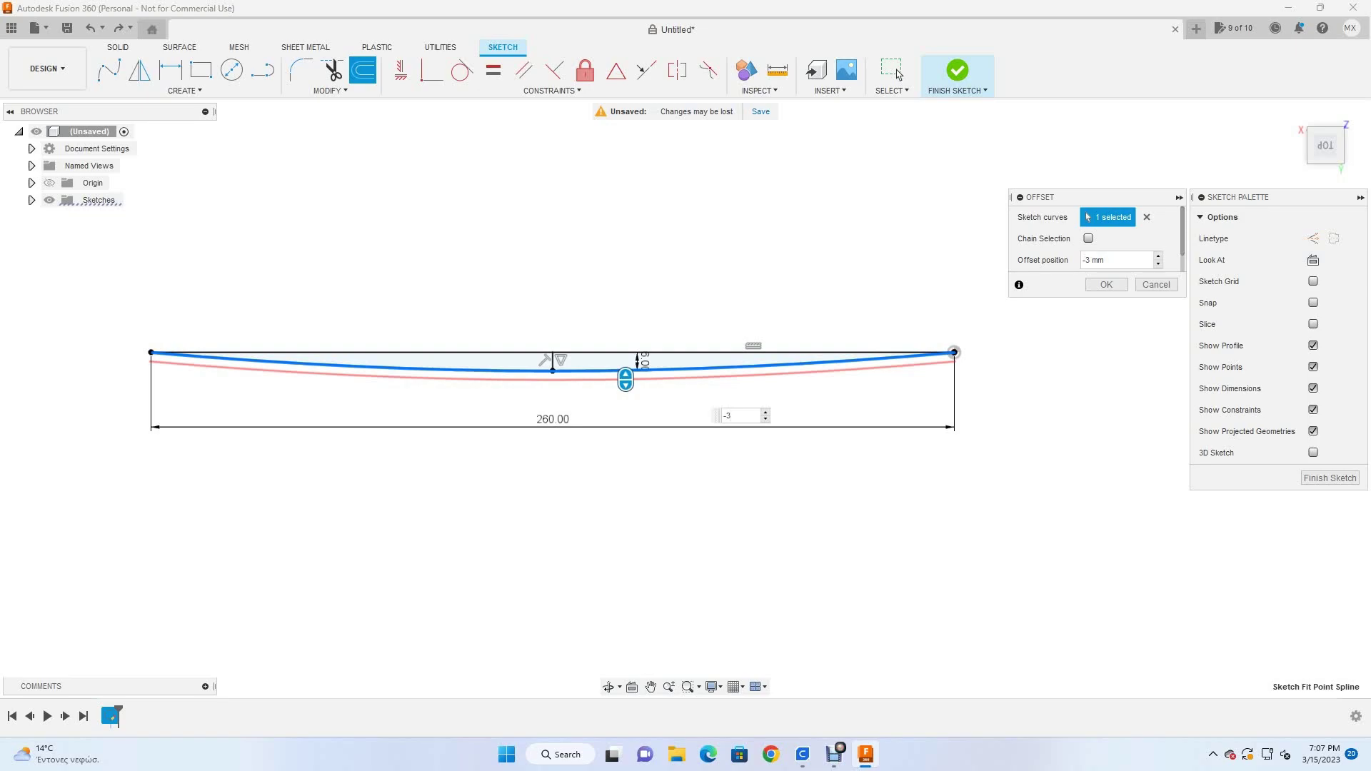
pyautogui.press('Return')
pyautogui.press('o')
pyautogui.write('-6')
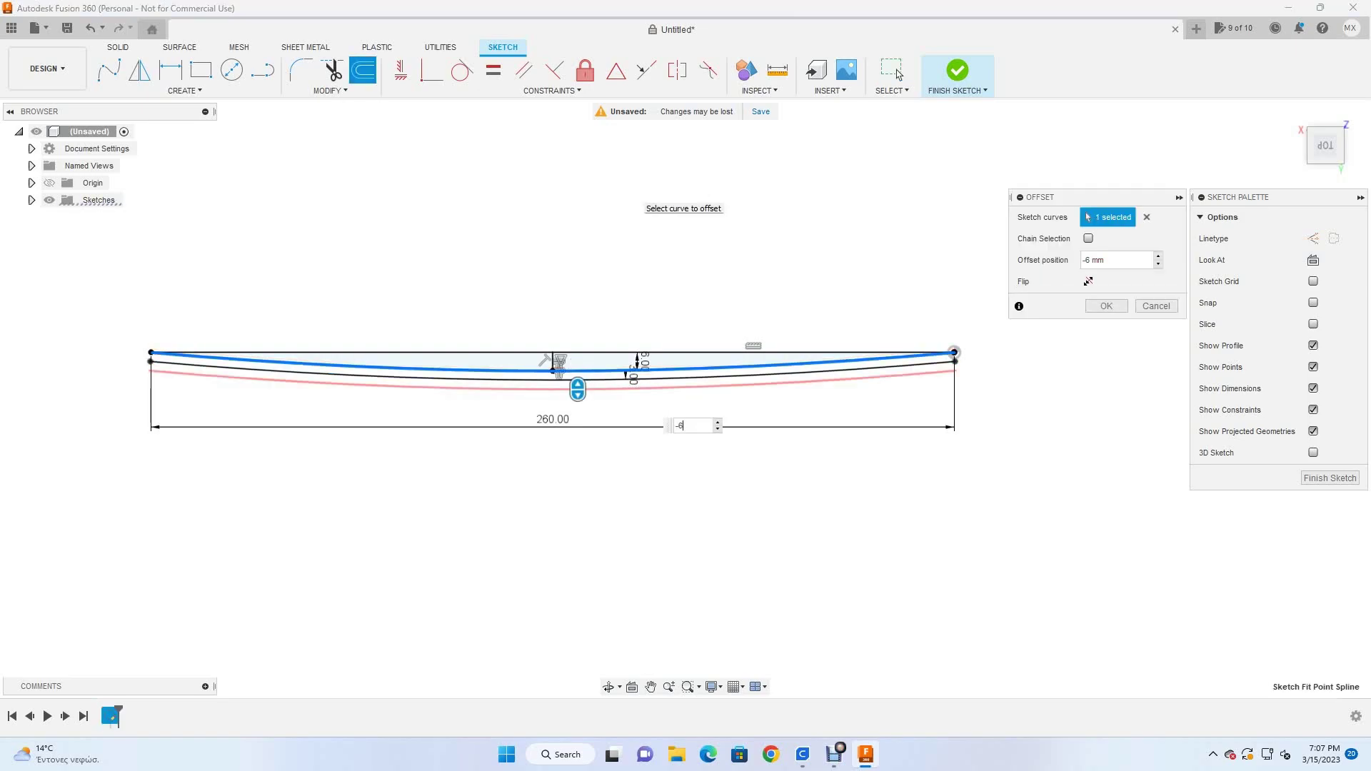
pyautogui.press('Return')
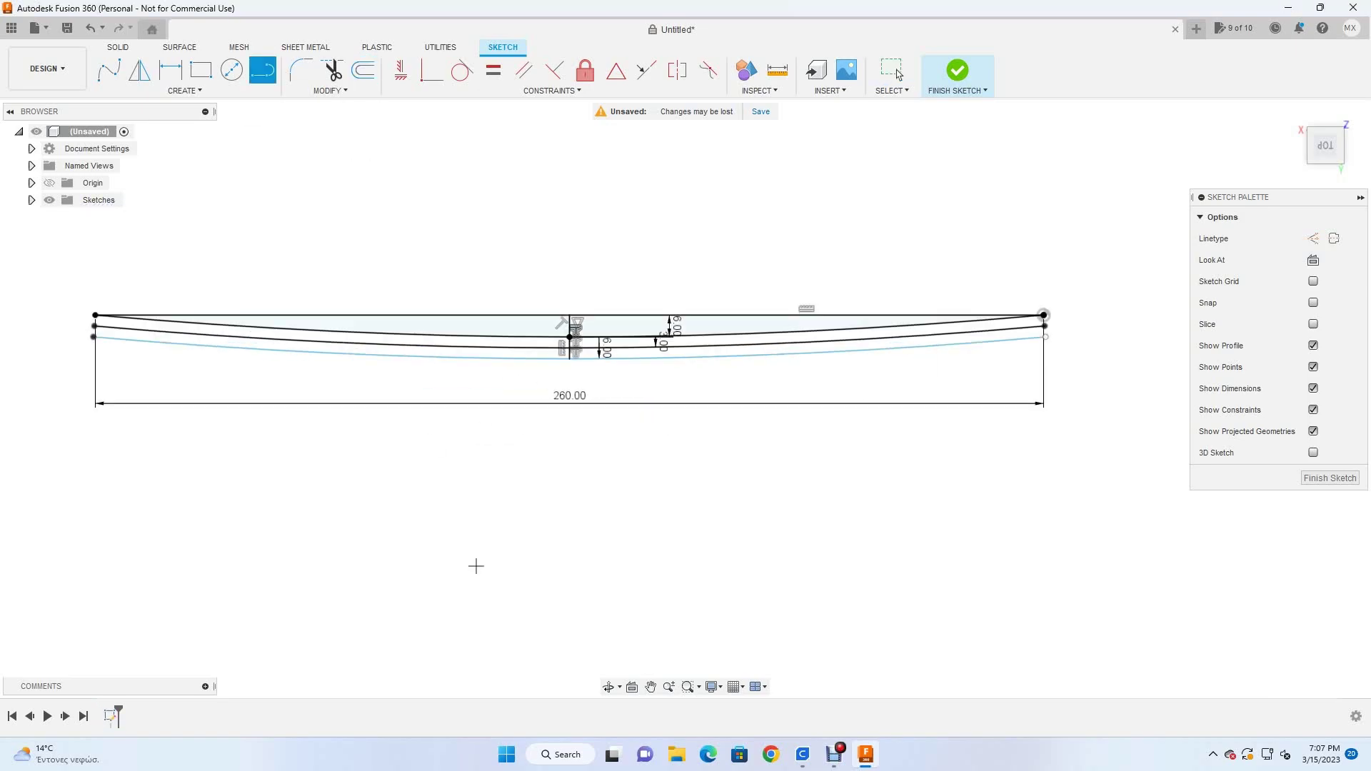
# Add the 30 mm offset line and finish the sketch.
pyautogui.keyDown('shift'); pyautogui.moveTo(474, 563); pyautogui.dragTo(493, 565, button='middle'); pyautogui.keyUp('shift')
pyautogui.press('o')
pyautogui.click(898, 73)
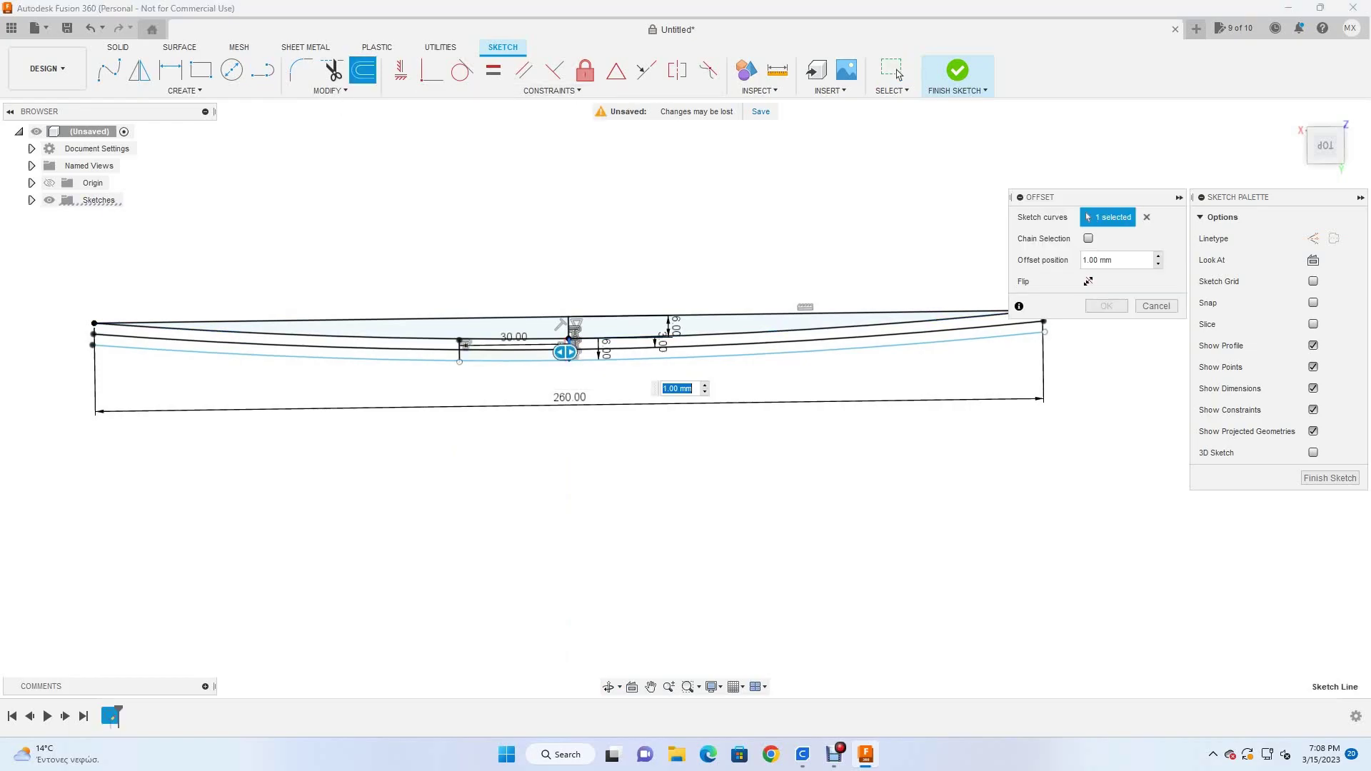
pyautogui.scroll(5, 358, 232)
pyautogui.click(958, 70)
# Extrude the central section, then offset a new line and extrude the thicker strip 5 mm.
pyautogui.press('e')
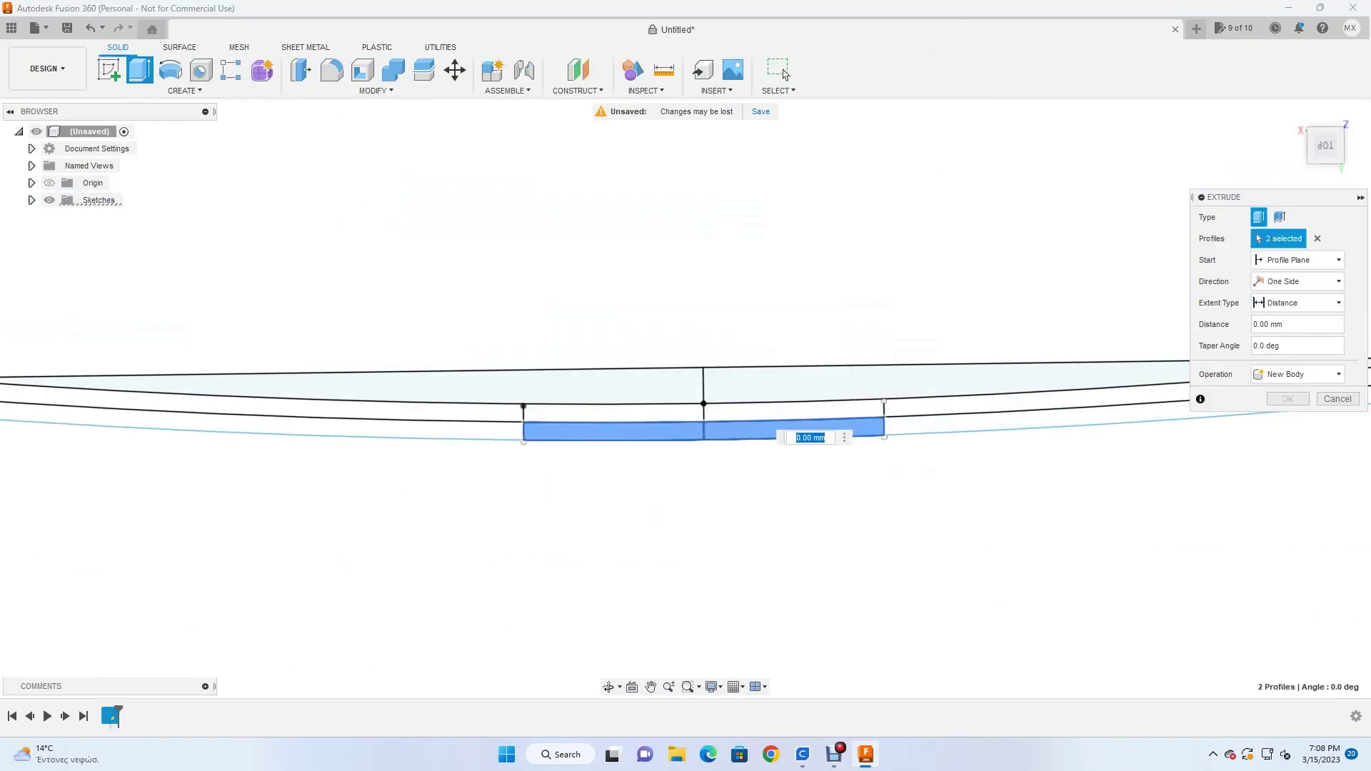
pyautogui.press('Return')
pyautogui.press('o')
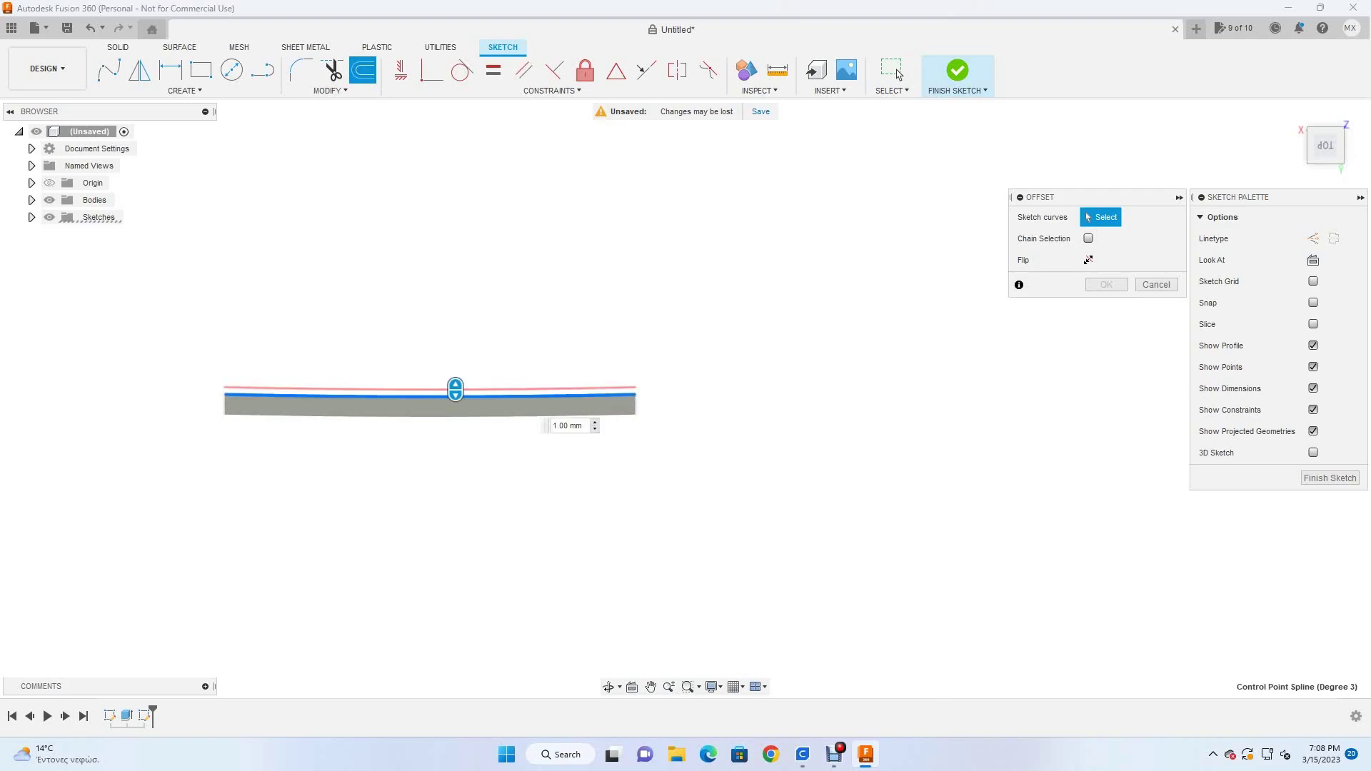
pyautogui.press('Return')
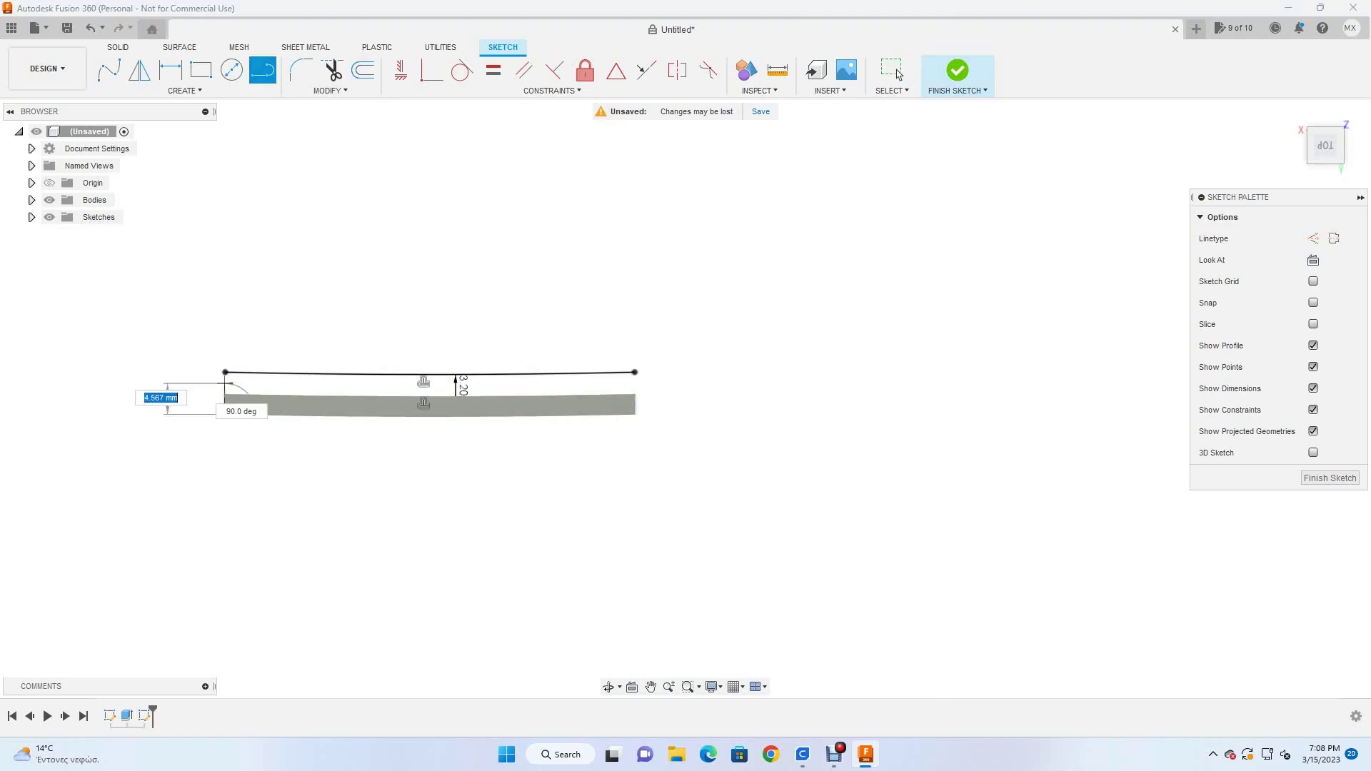
pyautogui.press('Return')
pyautogui.write('e')
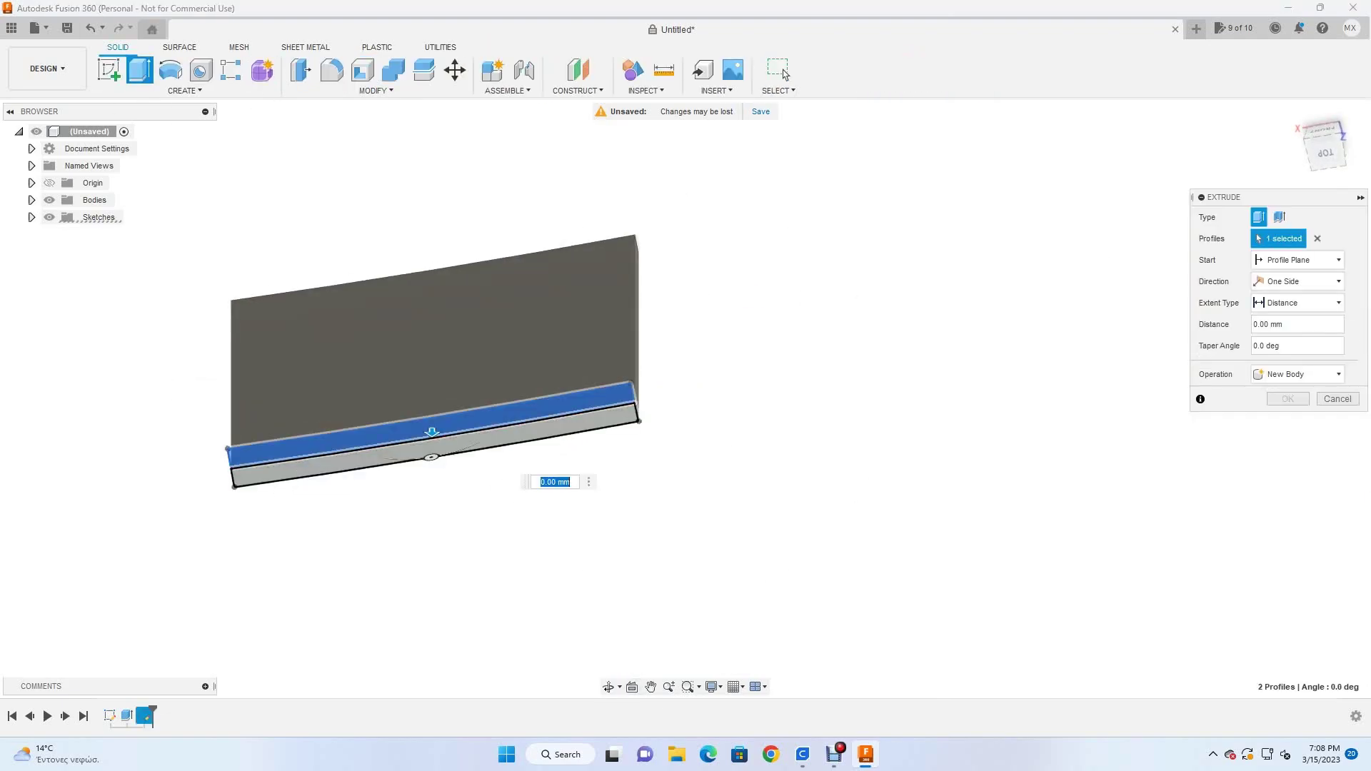
pyautogui.write('5')
pyautogui.press('Return')
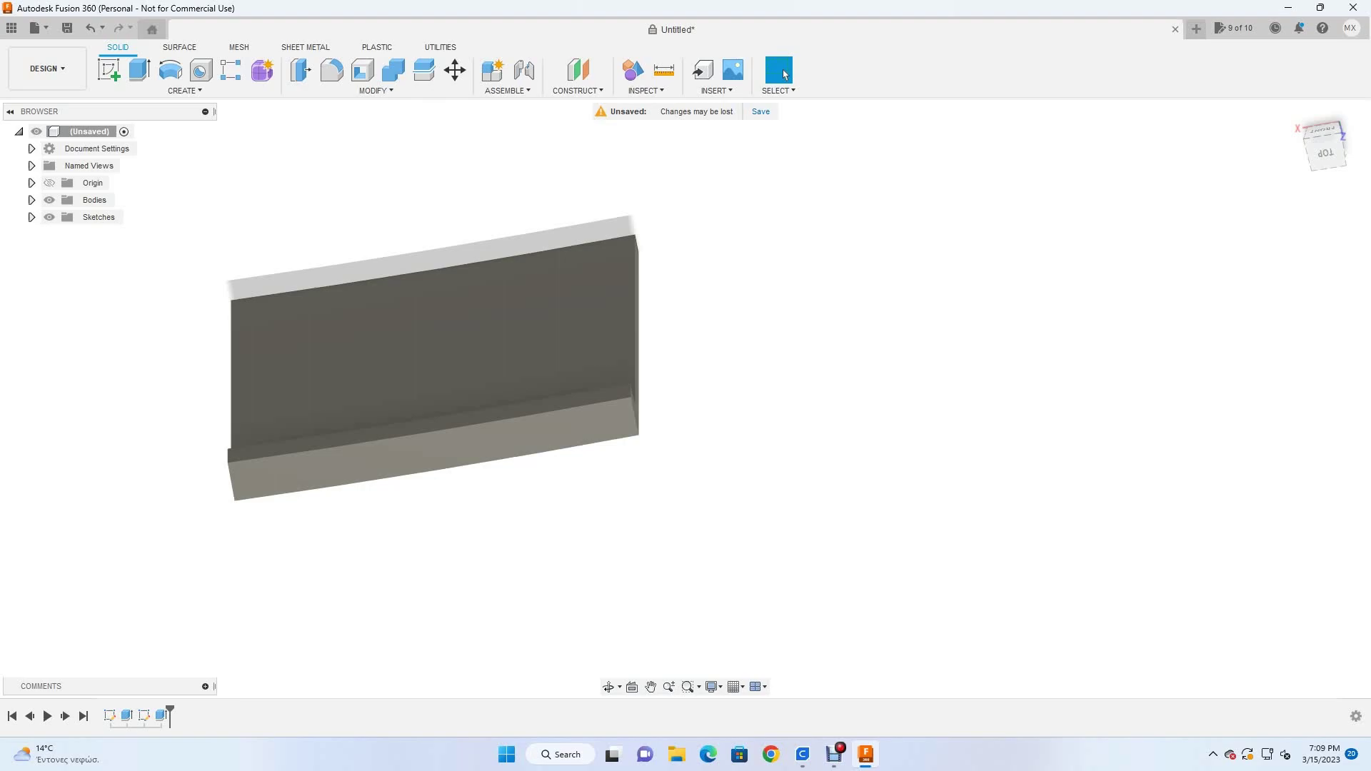
# Fillet the top edges of the hook slot.
pyautogui.keyDown('shift'); pyautogui.moveTo(783, 74); pyautogui.dragTo(784, 74, button='middle'); pyautogui.keyUp('shift')
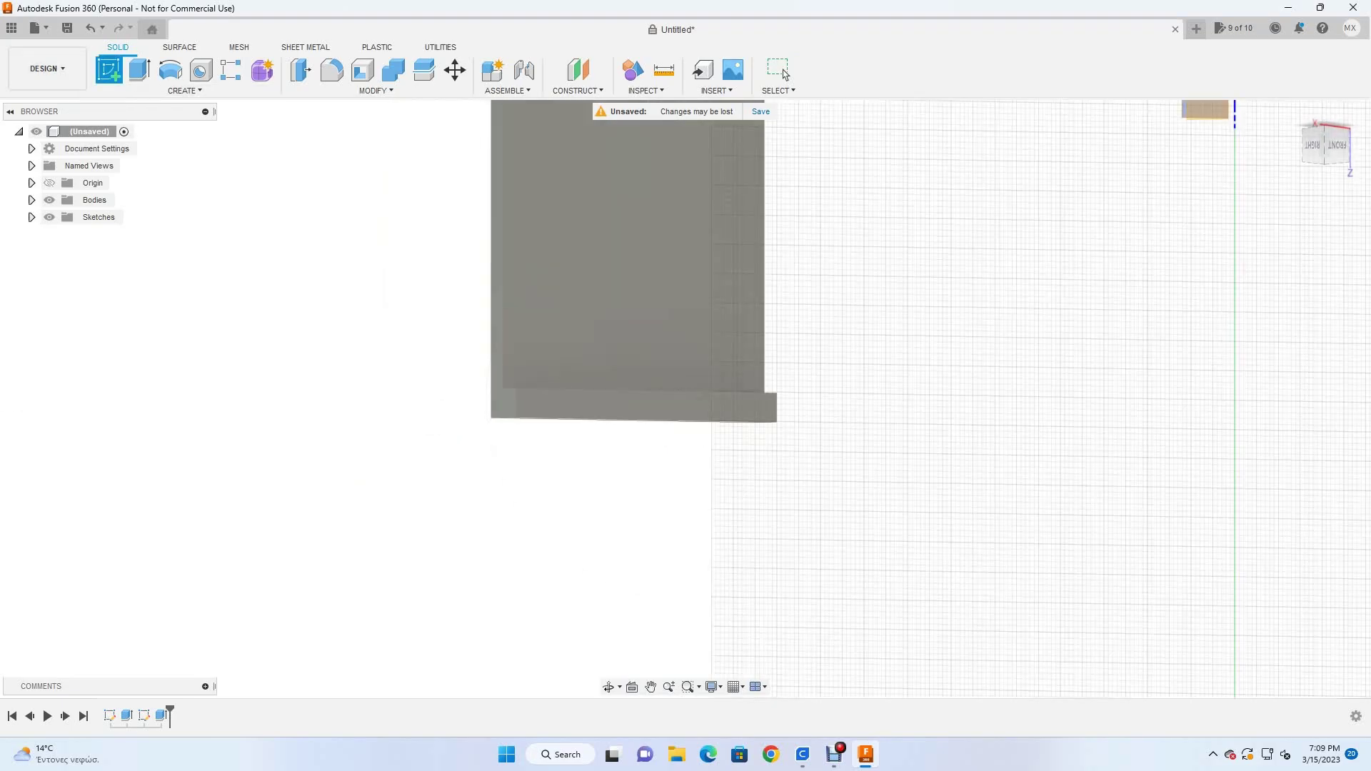
pyautogui.keyDown('shift'); pyautogui.moveTo(784, 74); pyautogui.dragTo(784, 74, button='middle'); pyautogui.keyUp('shift')
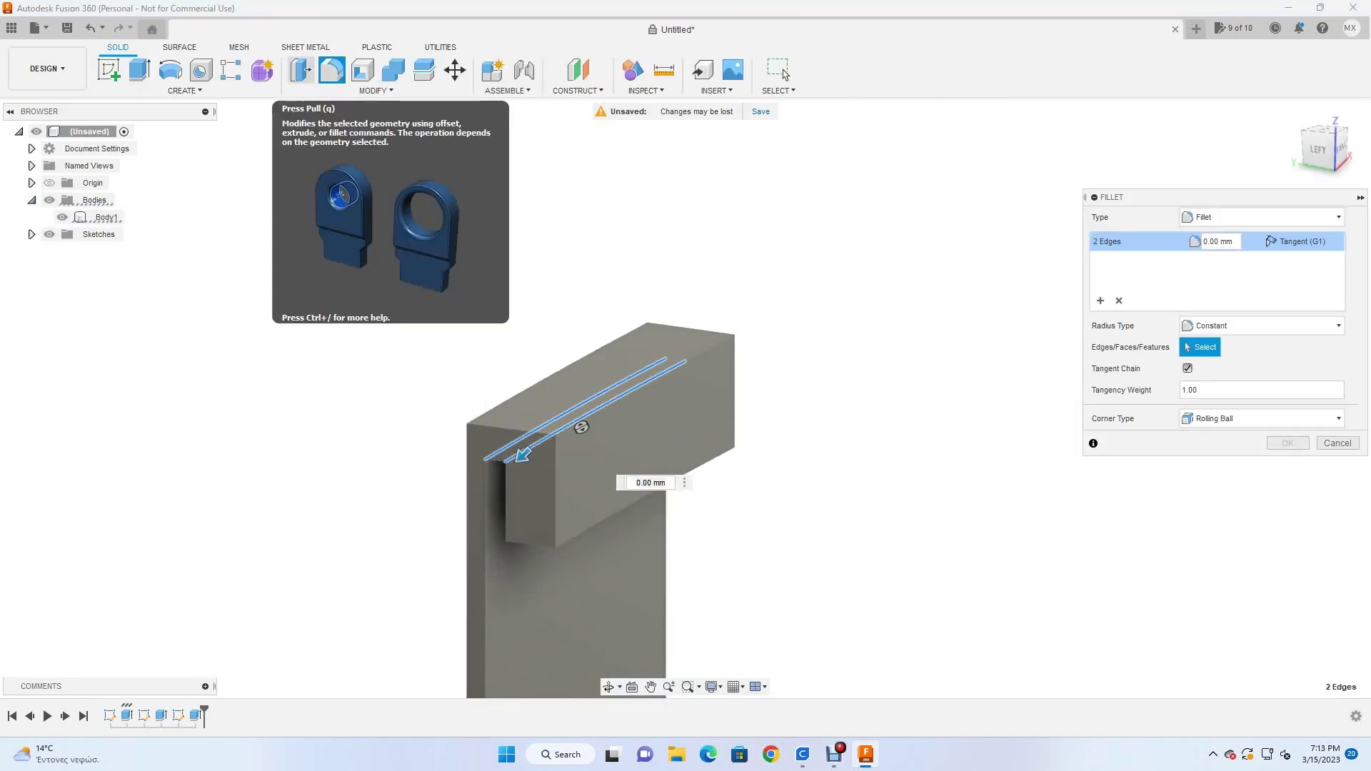
pyautogui.press('Return')
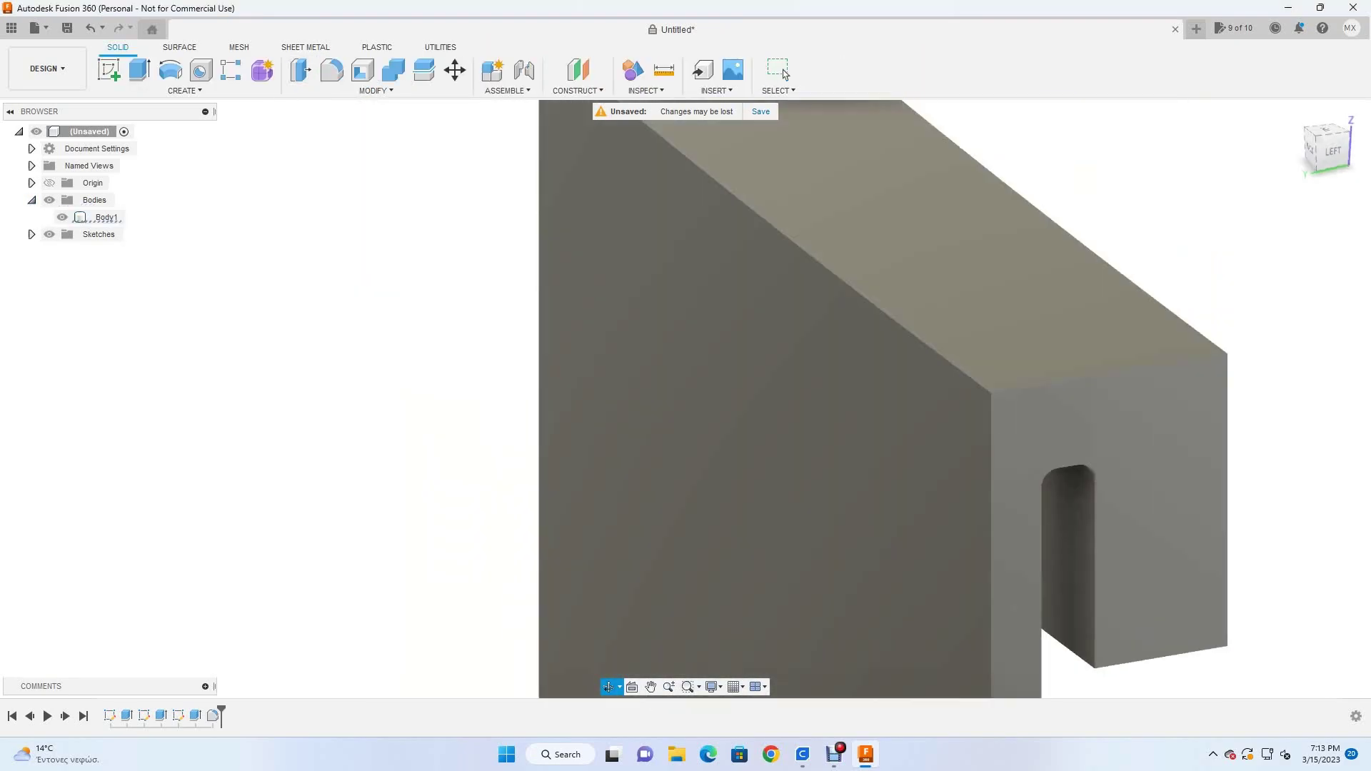
# Extrude-cut the sketched profile beside the slot out of the body.
pyautogui.keyDown('shift'); pyautogui.moveTo(857, 400); pyautogui.dragTo(572, 400, button='middle'); pyautogui.keyUp('shift')
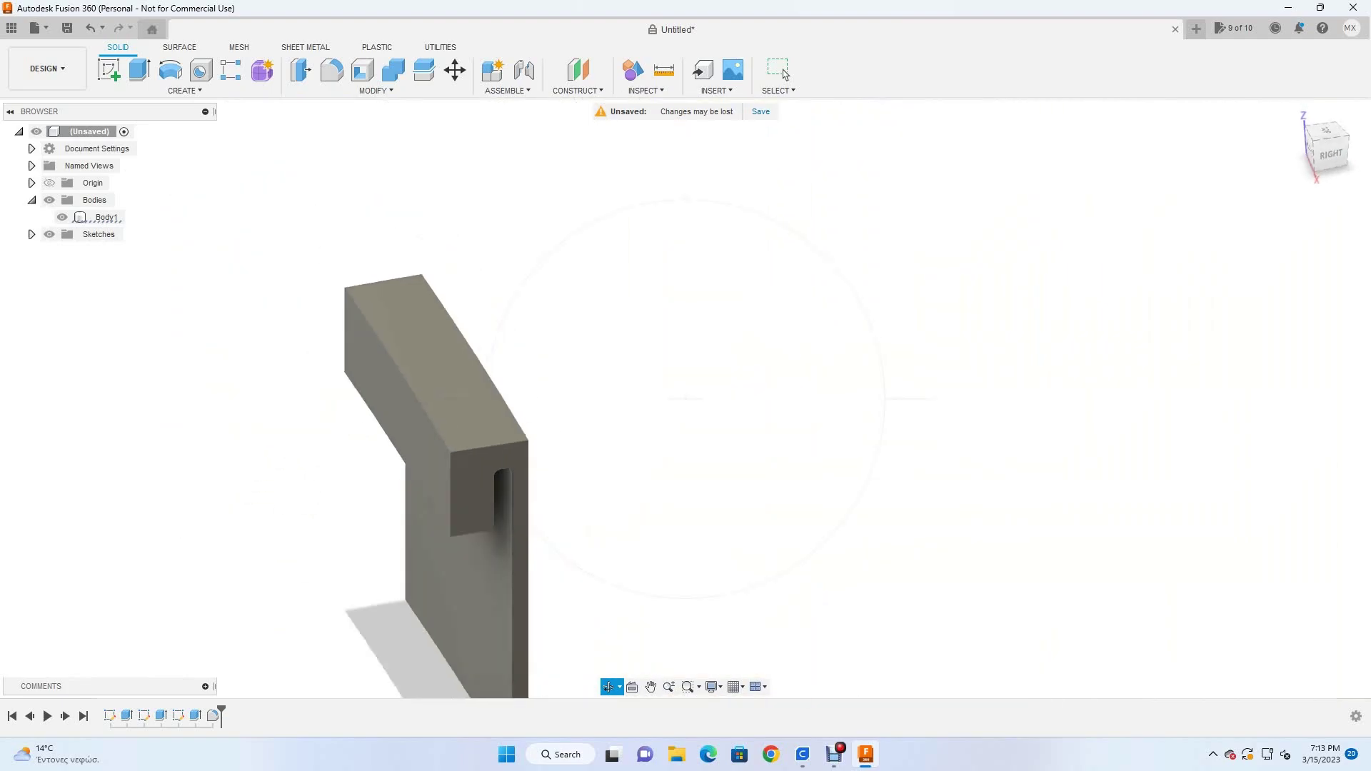
pyautogui.keyDown('shift'); pyautogui.moveTo(686, 400); pyautogui.dragTo(572, 400, button='middle'); pyautogui.keyUp('shift')
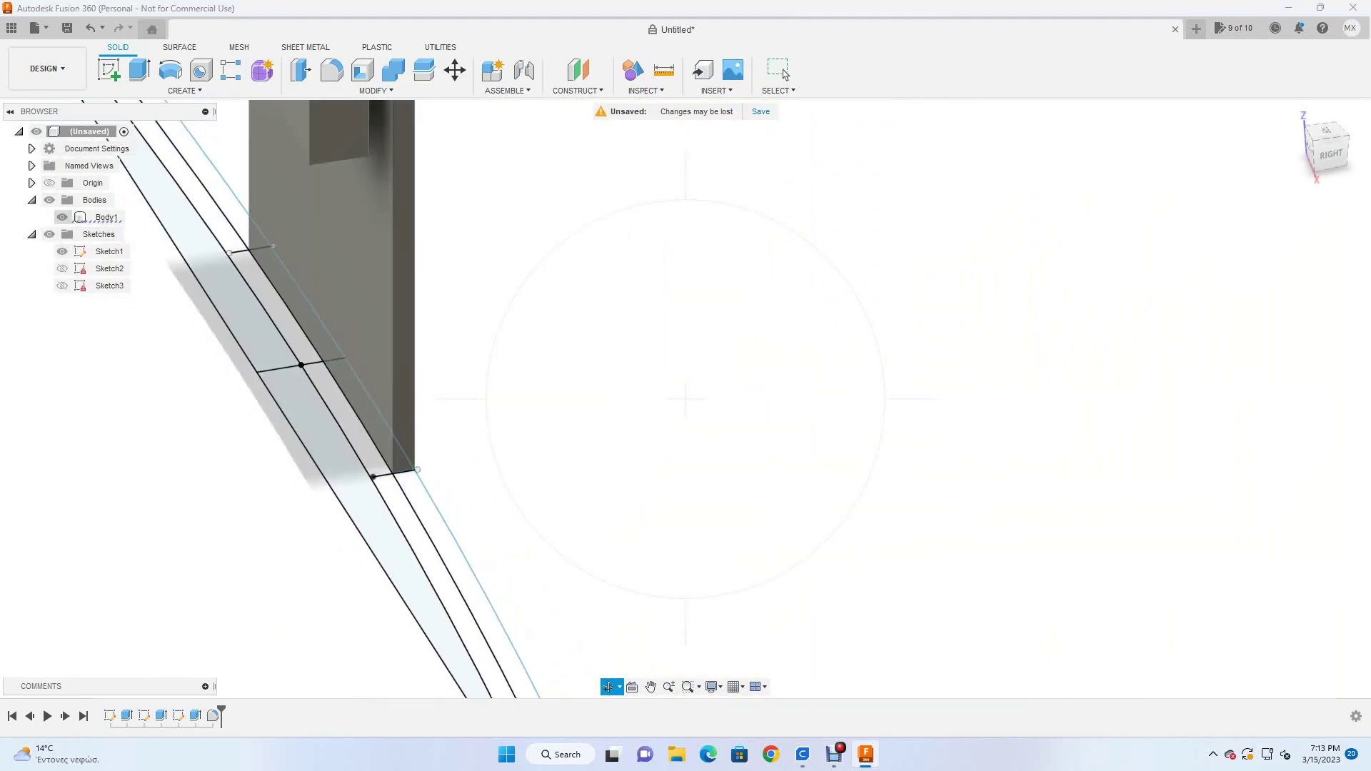
pyautogui.keyDown('shift'); pyautogui.moveTo(685, 400); pyautogui.dragTo(500, 386, button='middle'); pyautogui.keyUp('shift')
pyautogui.scroll(5, 419, 378)
pyautogui.press('e')
pyautogui.click(419, 377)
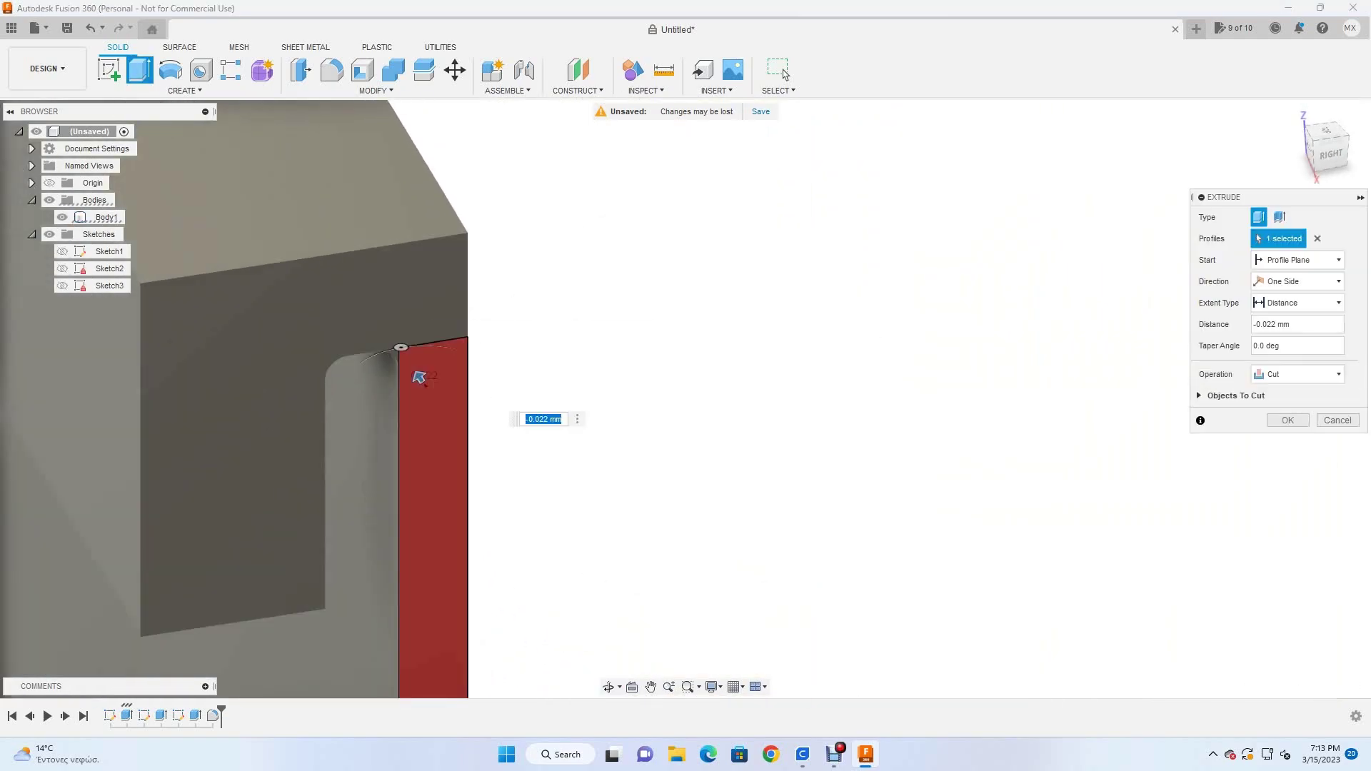
pyautogui.press('Return')
pyautogui.scroll(-5, 419, 377)
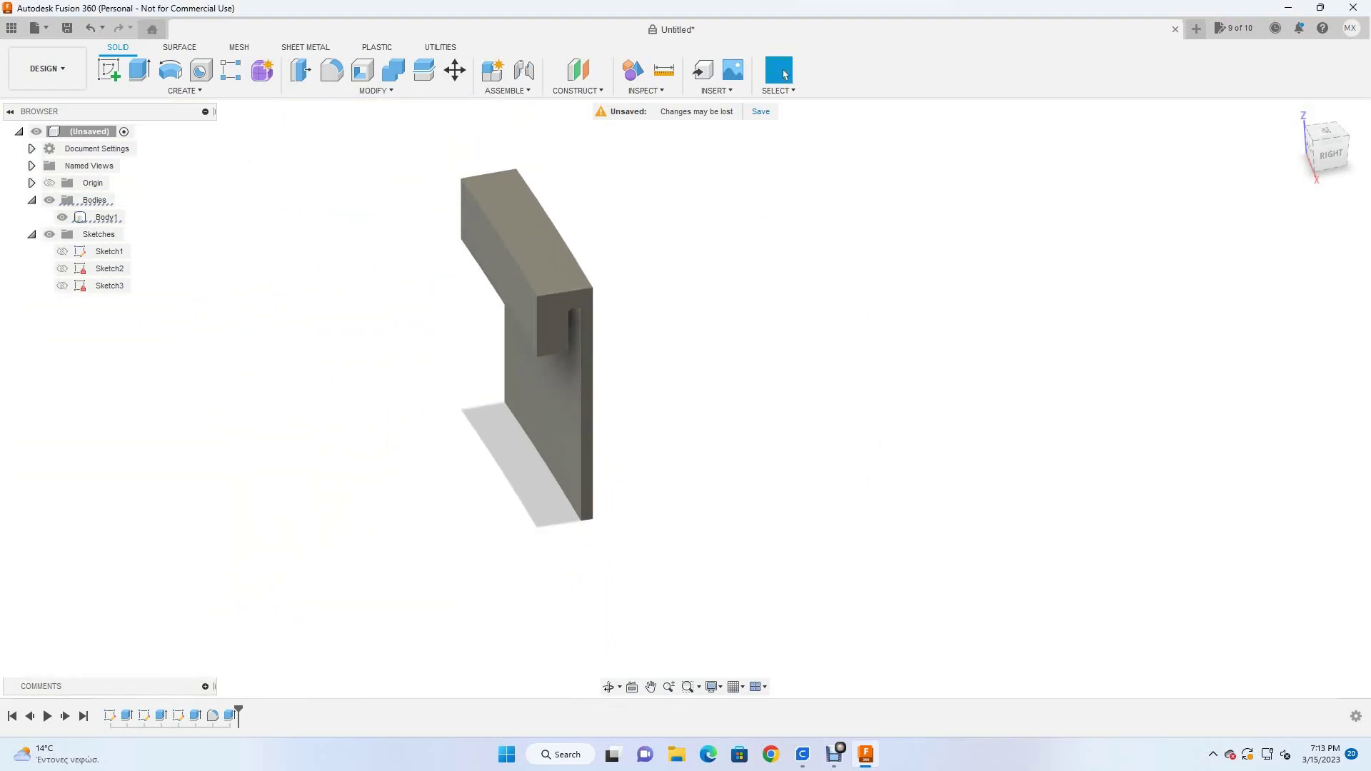
pyautogui.click(185, 91)
pyautogui.click(123, 104)
pyautogui.click(550, 429)
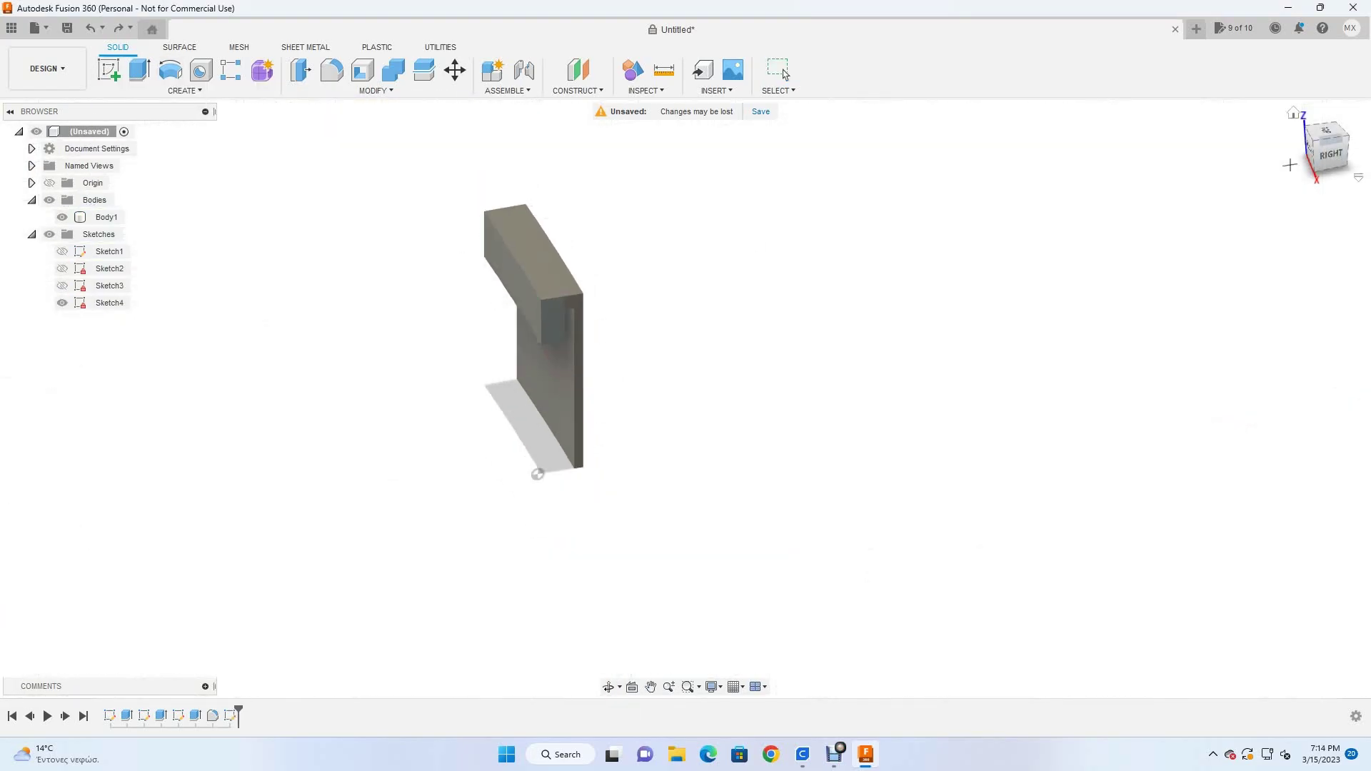
pyautogui.press('r')
pyautogui.click(474, 202)
pyautogui.click(677, 501)
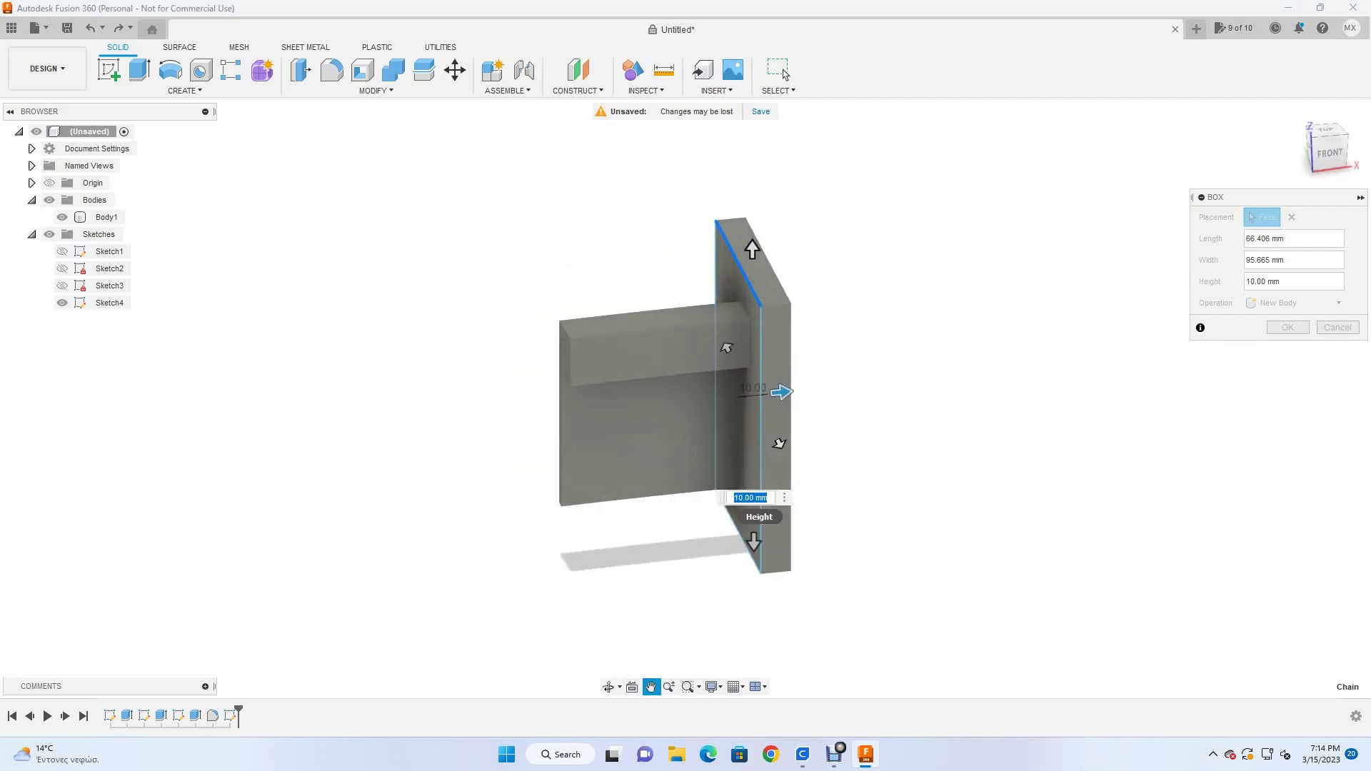
pyautogui.press('Escape')
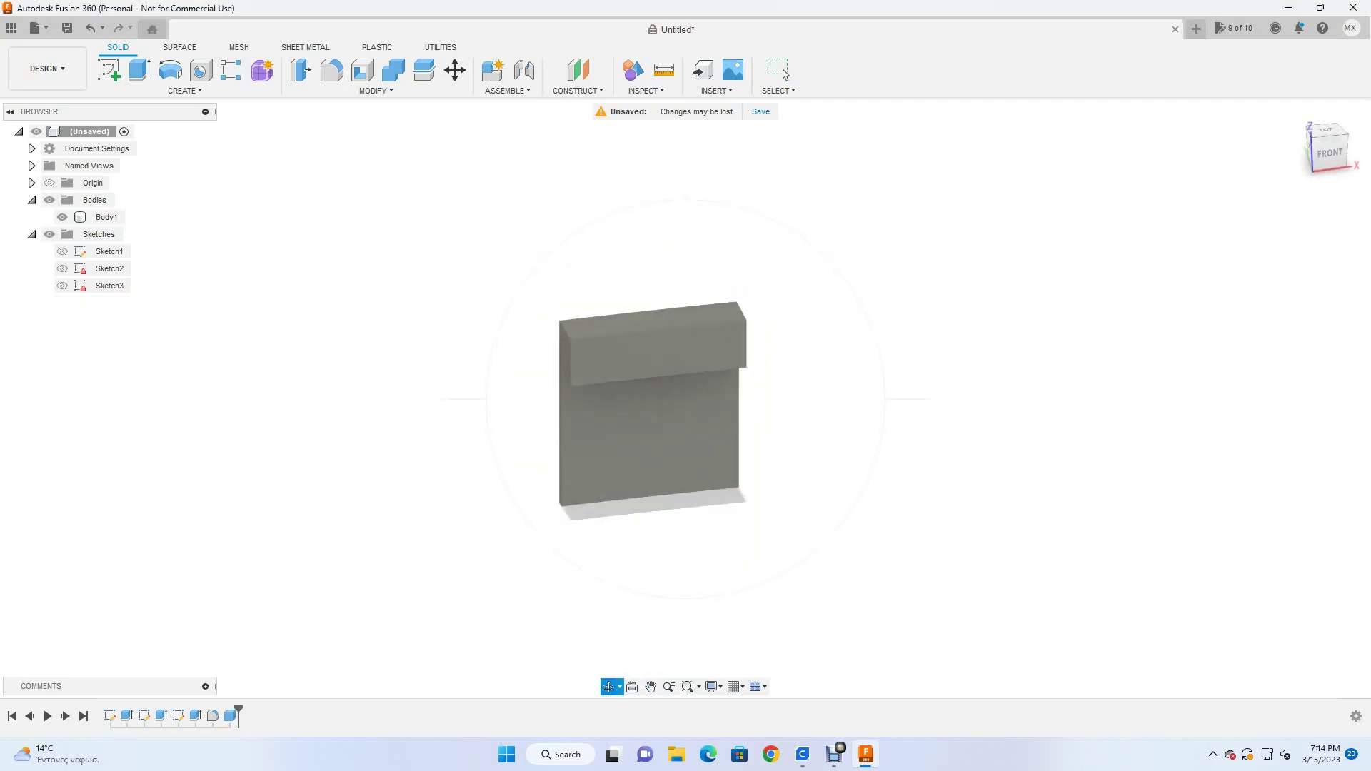
pyautogui.keyDown('shift'); pyautogui.moveTo(685, 400); pyautogui.dragTo(643, 357, button='middle'); pyautogui.keyUp('shift')
pyautogui.scroll(5, 642, 357)
pyautogui.keyDown('shift'); pyautogui.moveTo(696, 400); pyautogui.dragTo(814, 331, button='middle'); pyautogui.keyUp('shift')
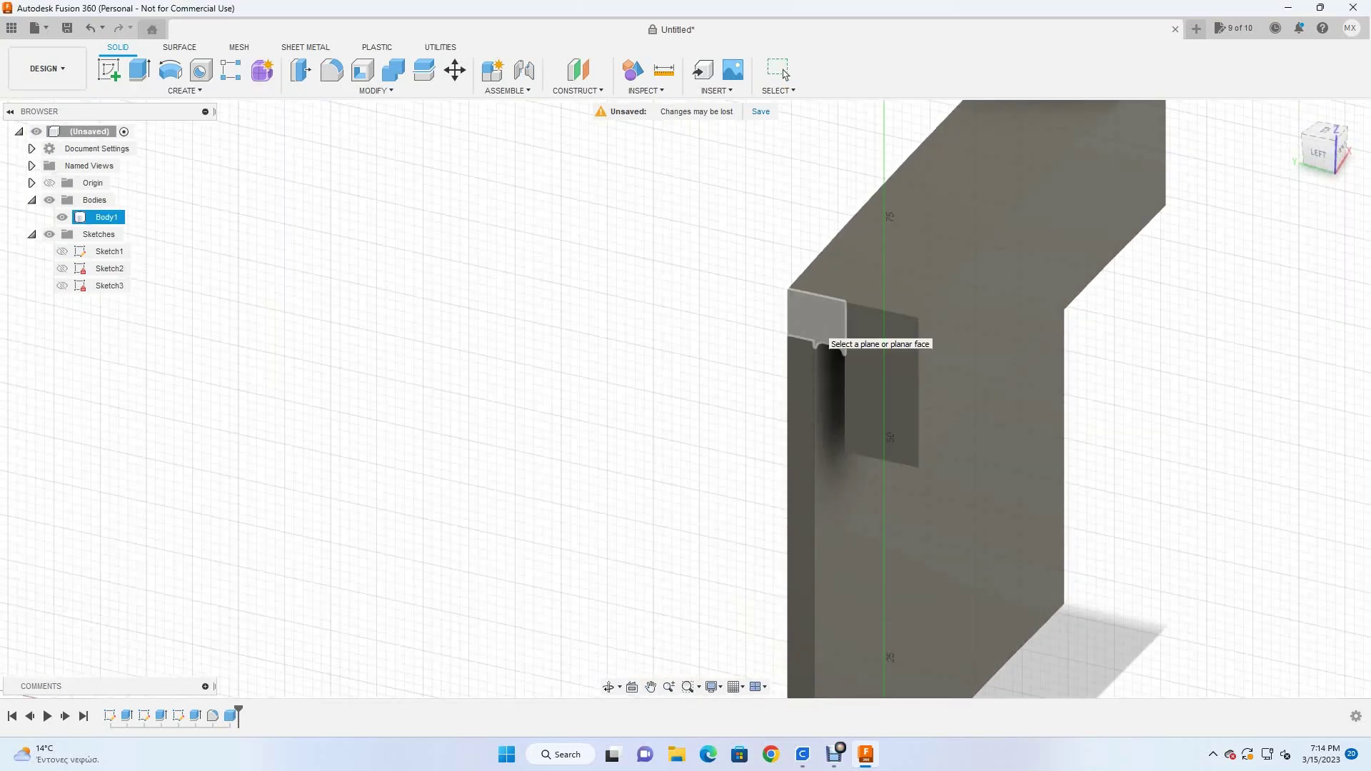
pyautogui.click(818, 332)
pyautogui.click(989, 543)
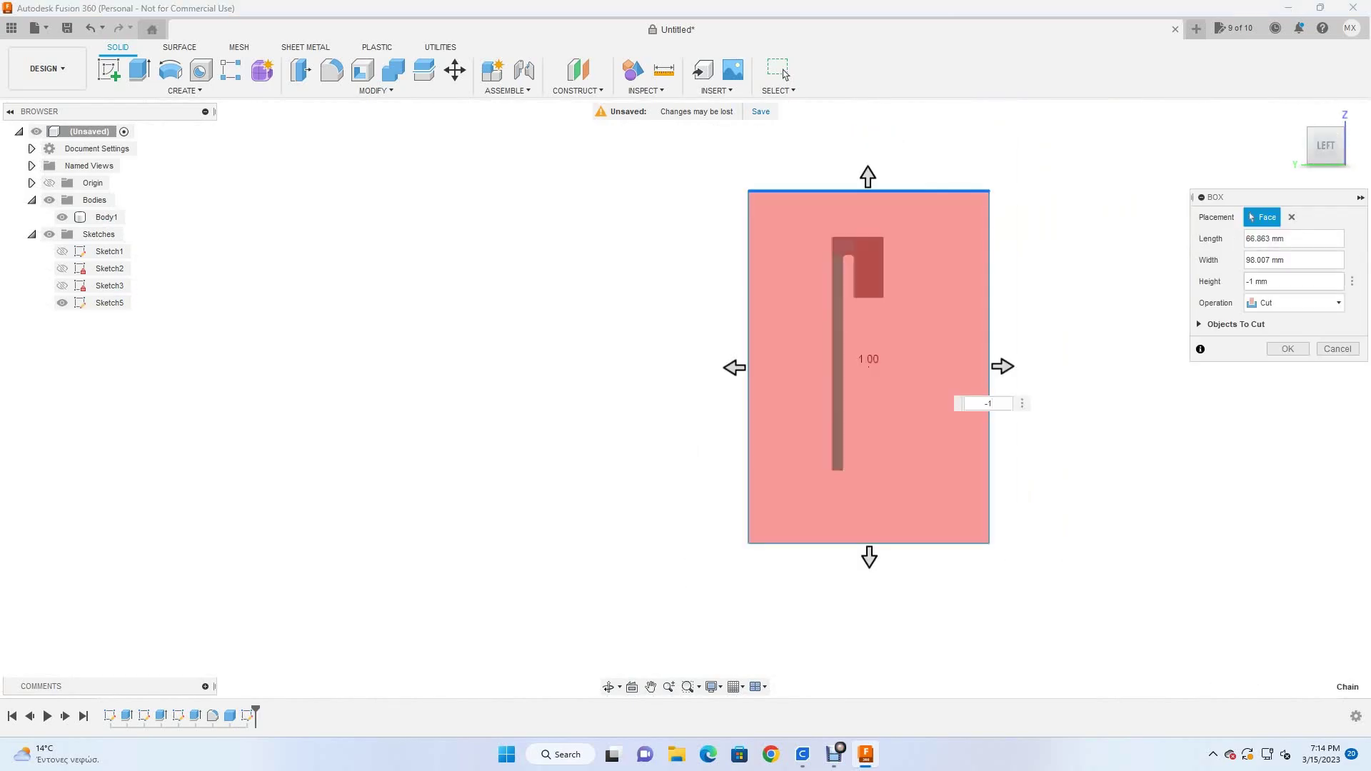
pyautogui.press('Escape')
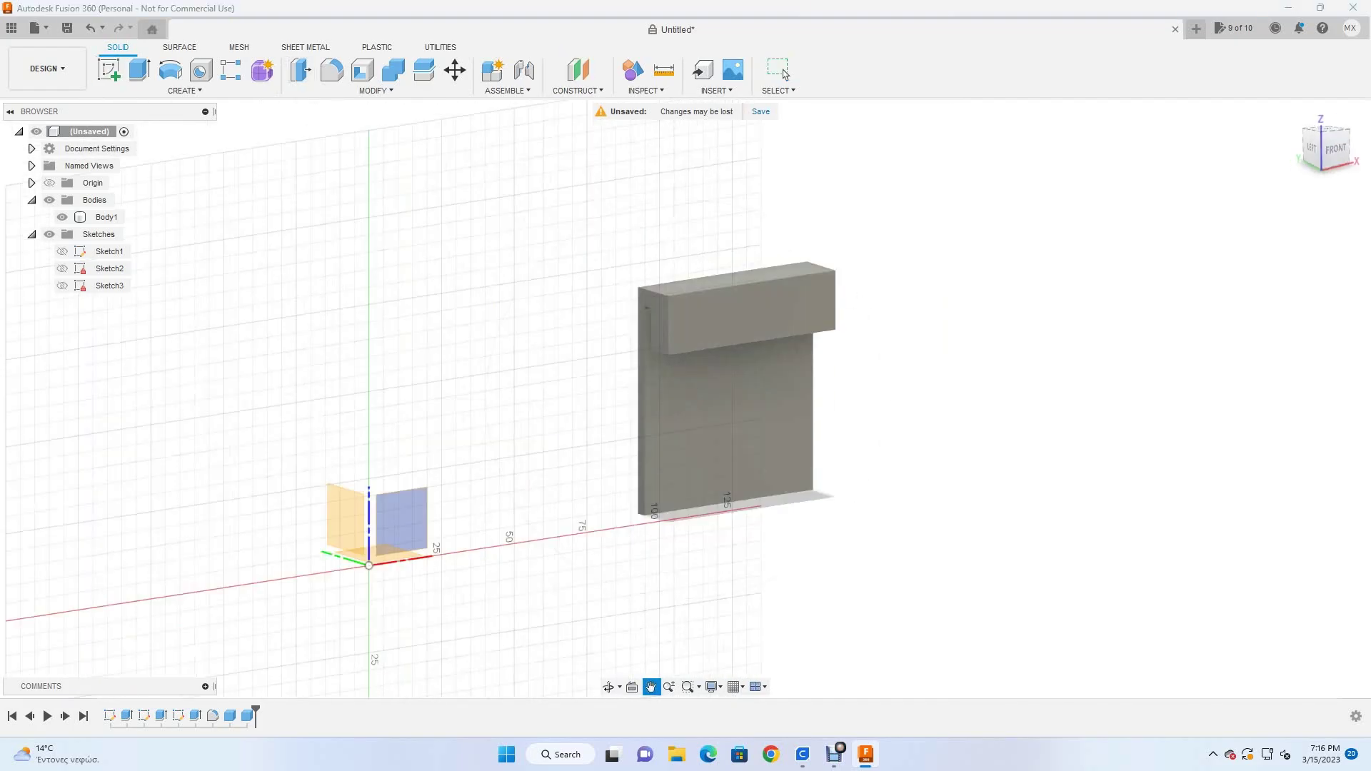
# Place EMX text in a frame on the hook top's front face with a different font.
pyautogui.click(685, 398)
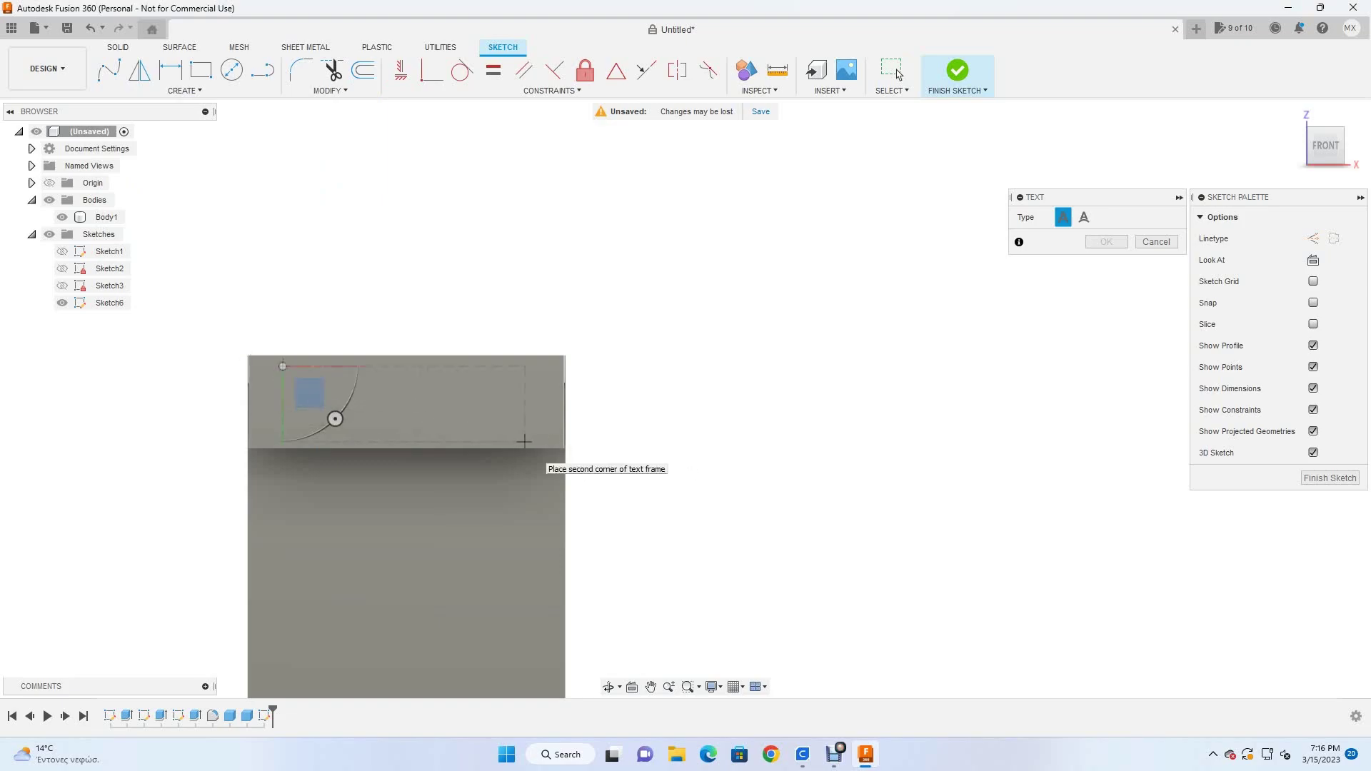
pyautogui.click(528, 440)
pyautogui.write('emx')
pyautogui.click(1106, 302)
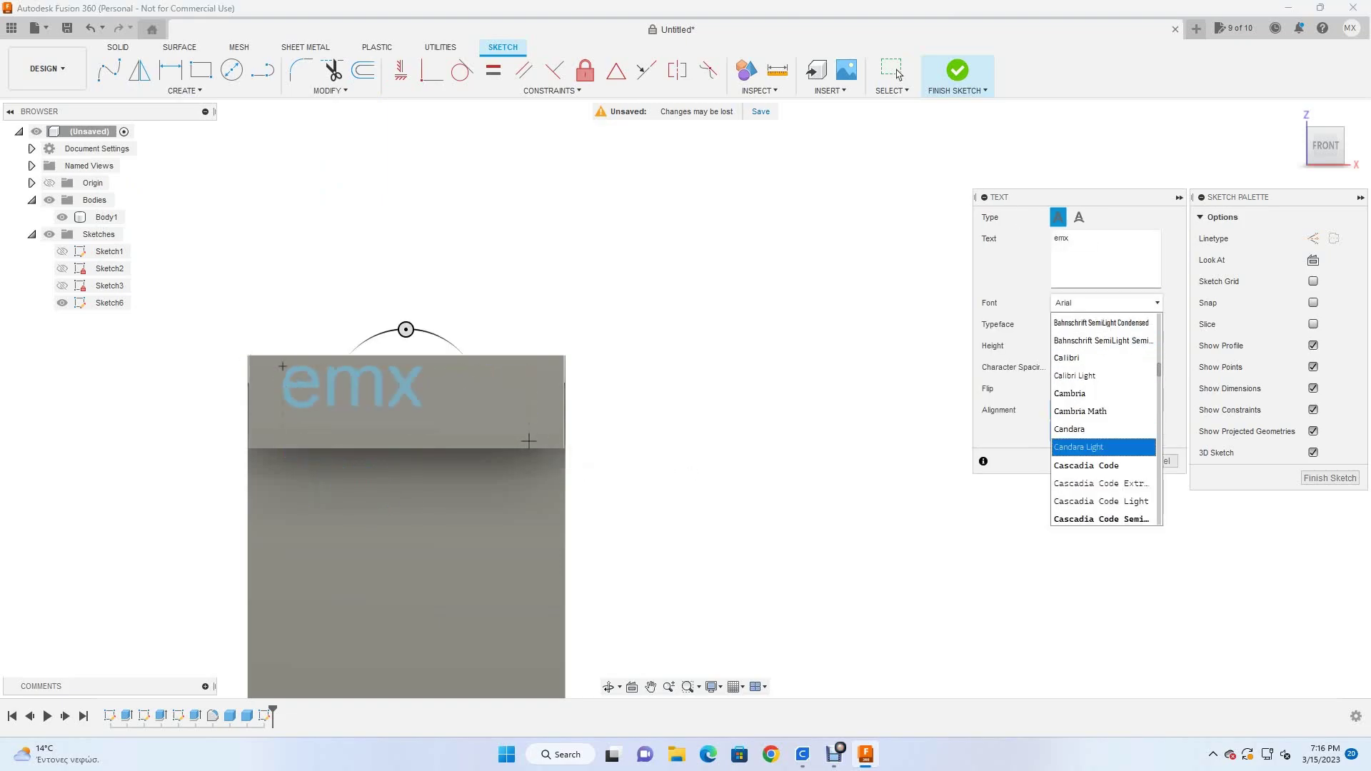
pyautogui.click(1085, 483)
# Finish the text sketch and extrude the EMX text as a cut into the body.
pyautogui.click(958, 71)
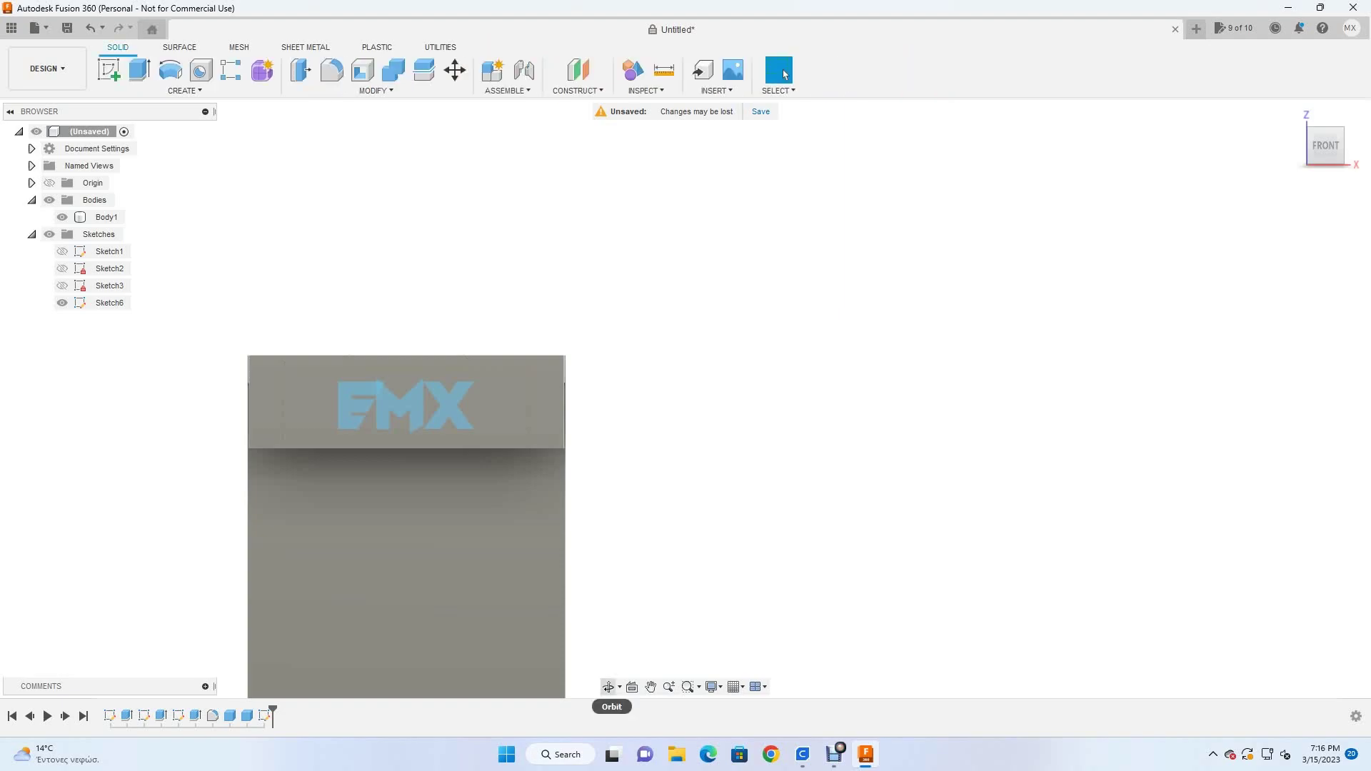
pyautogui.press('e')
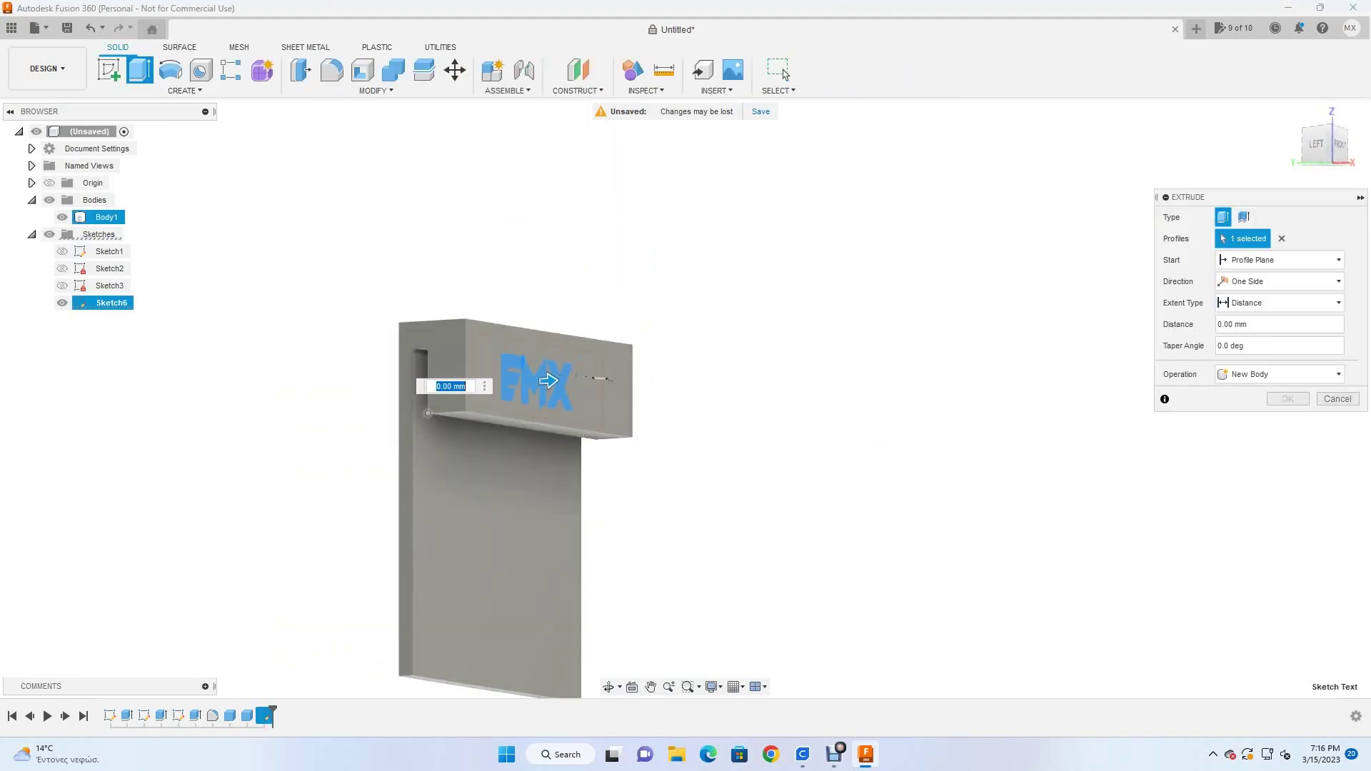
pyautogui.click(1316, 144)
pyautogui.moveTo(548, 380); pyautogui.dragTo(612, 344)
pyautogui.press('Return')
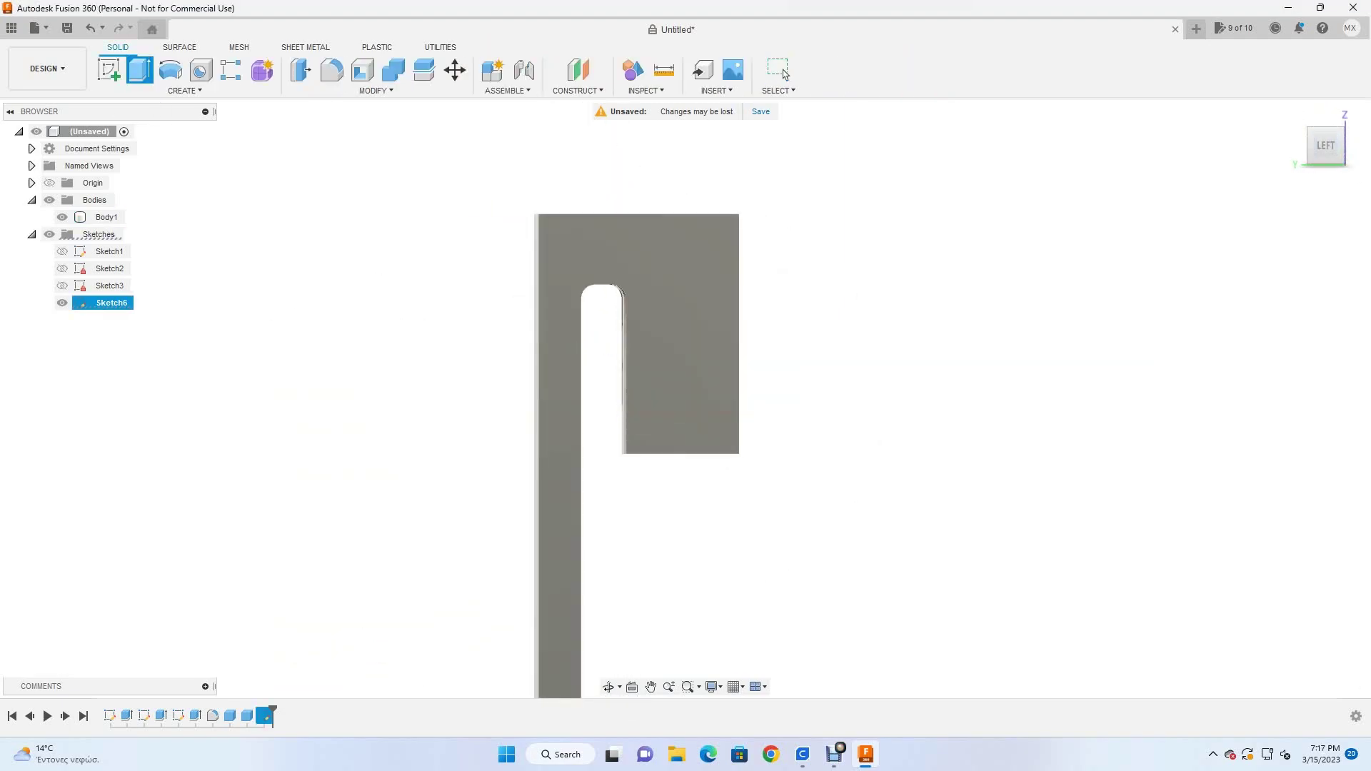
pyautogui.keyDown('shift'); pyautogui.moveTo(614, 357); pyautogui.dragTo(213, 352, button='middle'); pyautogui.keyUp('shift')
# Cut the EMX text starting from the hook top's front face at -1 mm.
pyautogui.press('e')
pyautogui.click(1278, 259)
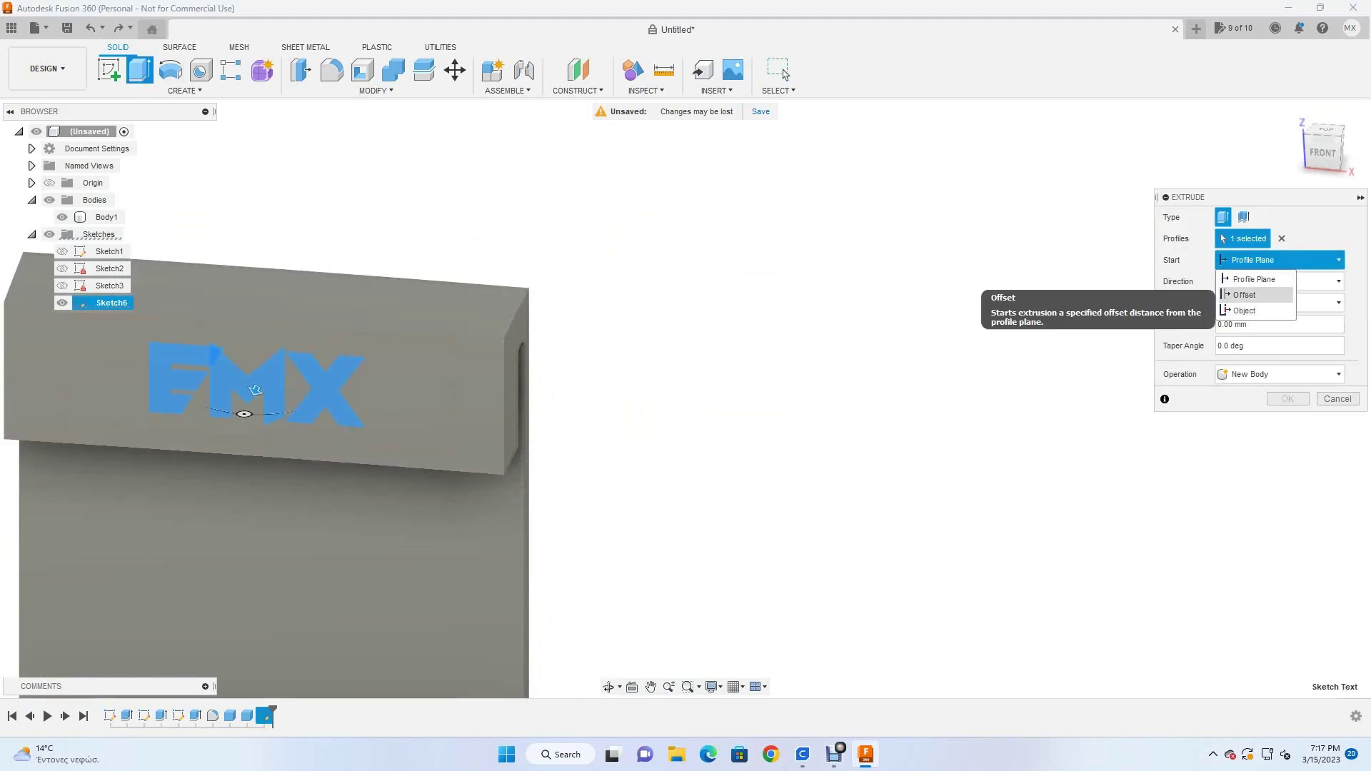
pyautogui.click(1247, 312)
pyautogui.click(252, 398)
pyautogui.write('-1')
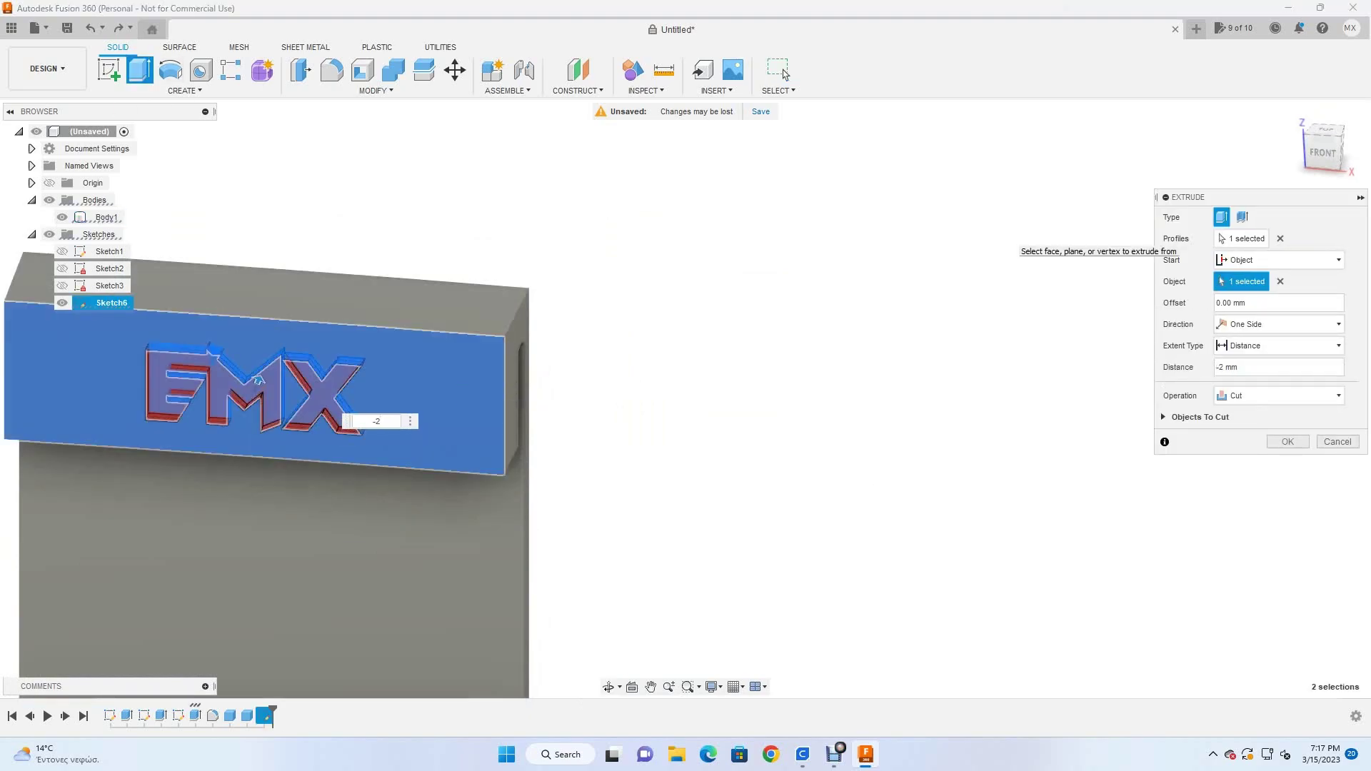
pyautogui.press('Return')
# Fillet the hook top's front lower and vertical edges with a 1 mm radius.
pyautogui.keyDown('shift'); pyautogui.moveTo(252, 398); pyautogui.dragTo(319, 463, button='middle'); pyautogui.keyUp('shift')
pyautogui.press('f')
pyautogui.click(316, 455)
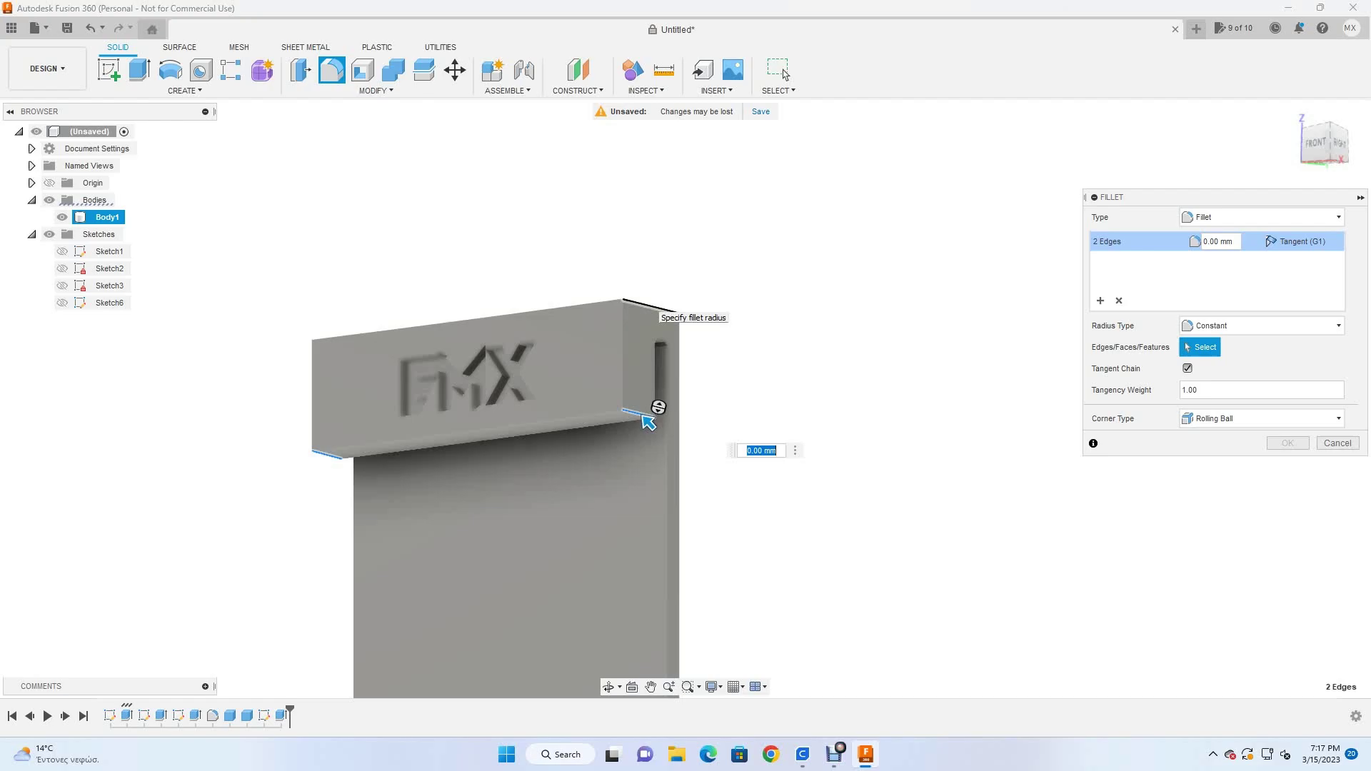
pyautogui.write('1')
pyautogui.press('Return')
pyautogui.press('f')
pyautogui.click(649, 521)
pyautogui.press('Return')
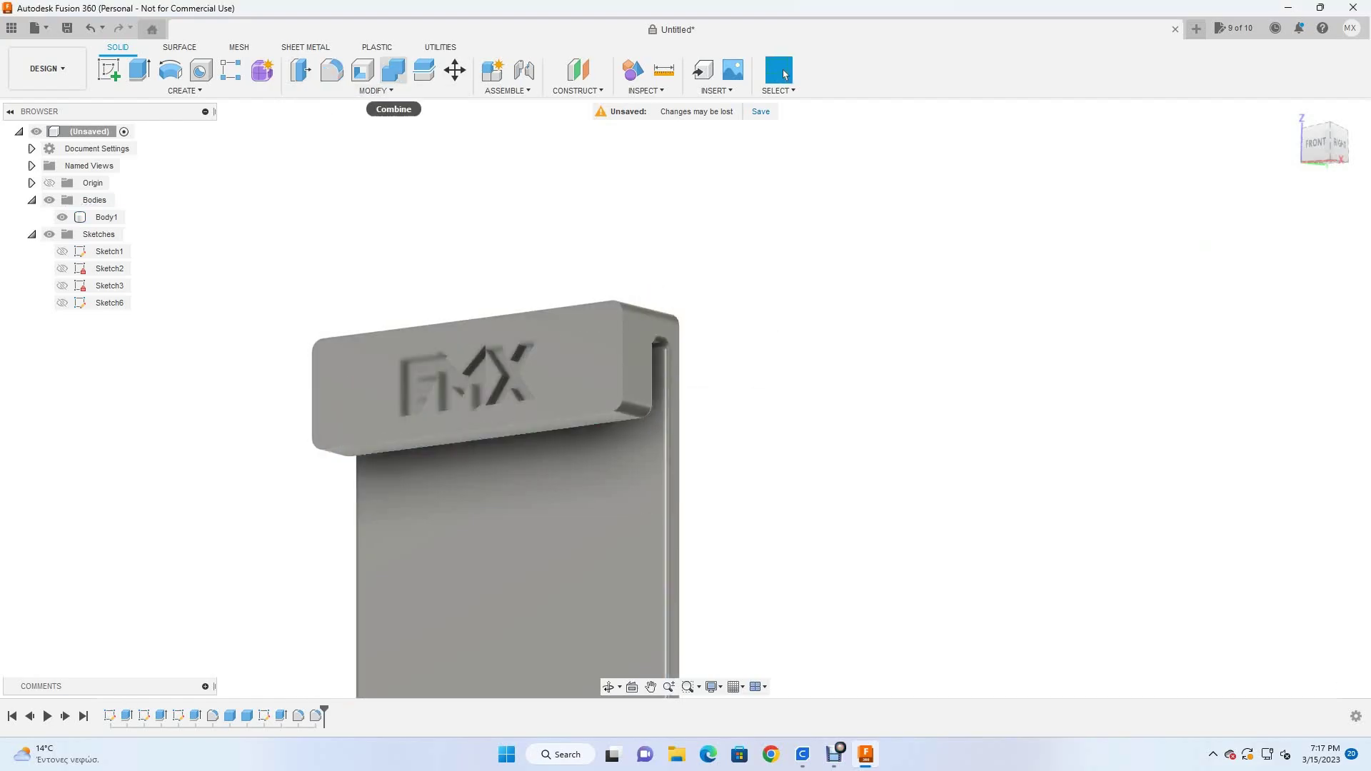
pyautogui.press('f')
pyautogui.press('Return')
# Orbit to an angled view and offset a sketch line parallel at 50 mm.
pyautogui.keyDown('shift'); pyautogui.moveTo(783, 74); pyautogui.dragTo(784, 75, button='middle'); pyautogui.keyUp('shift')
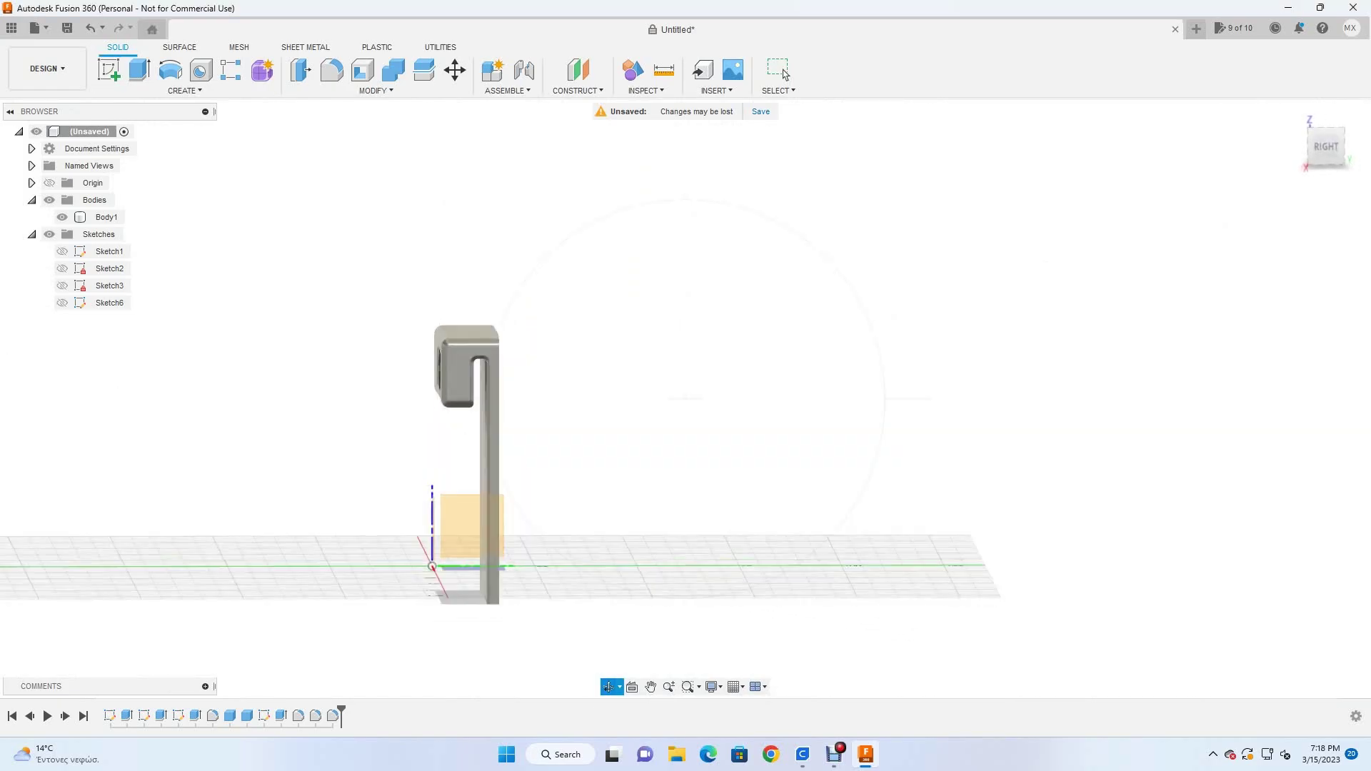
pyautogui.keyDown('shift'); pyautogui.moveTo(783, 74); pyautogui.dragTo(784, 75, button='middle'); pyautogui.keyUp('shift')
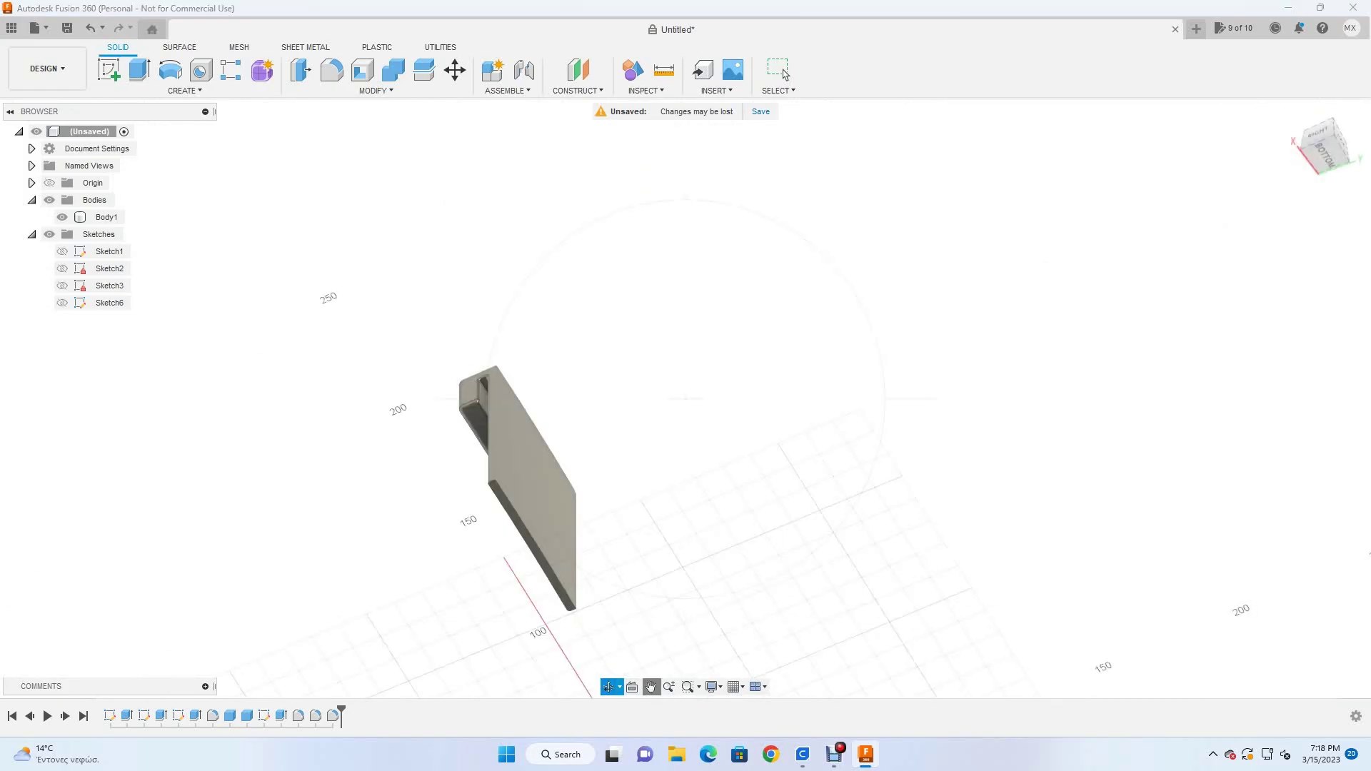
pyautogui.keyDown('shift'); pyautogui.moveTo(1147, 539); pyautogui.dragTo(992, 647, button='middle'); pyautogui.keyUp('shift')
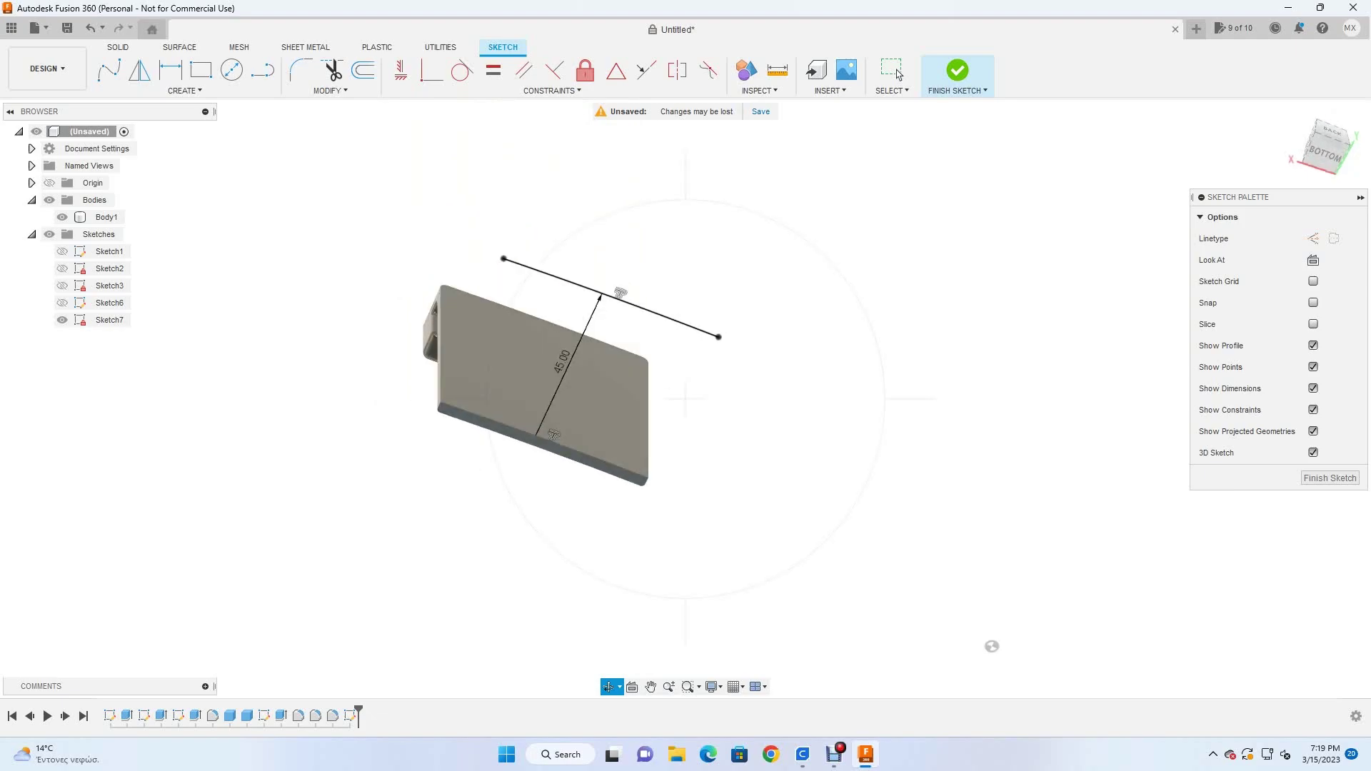
pyautogui.press('o')
pyautogui.press('Return')
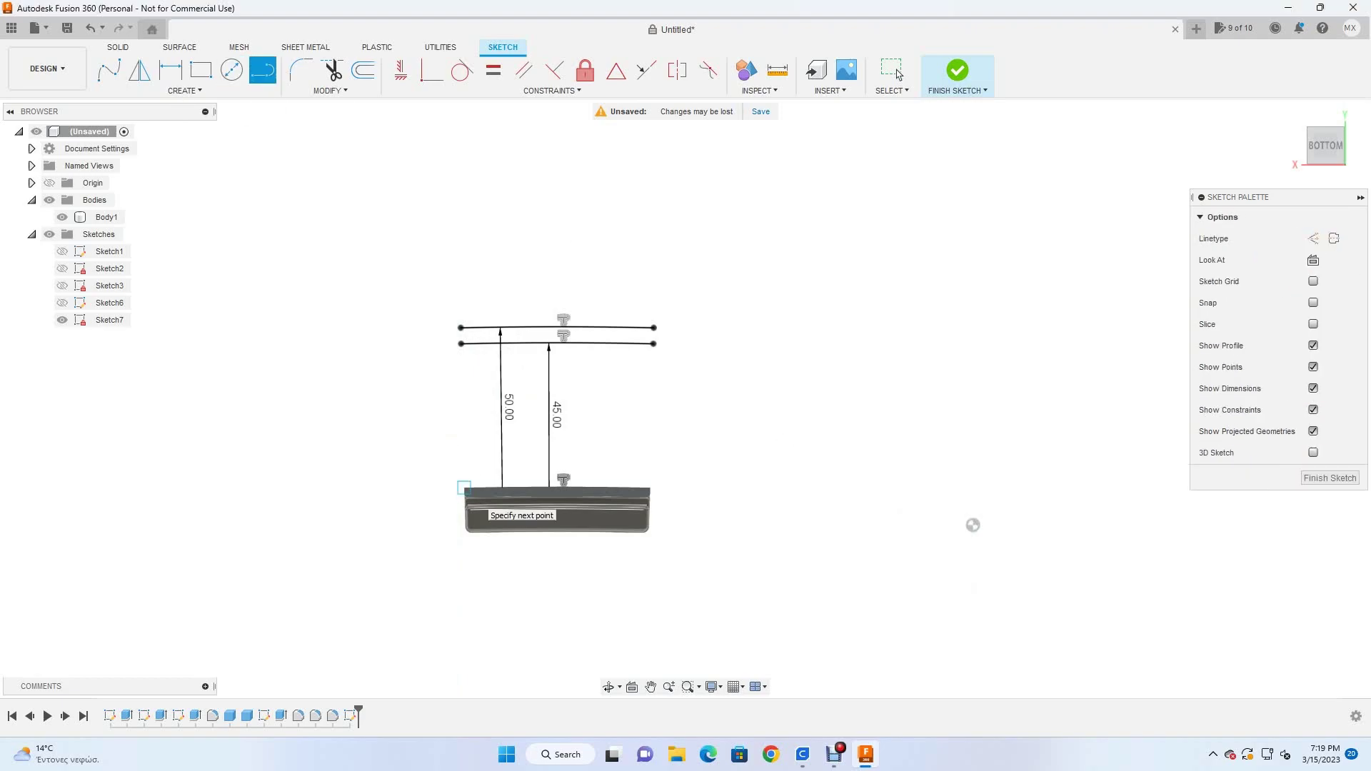
pyautogui.keyDown('shift'); pyautogui.moveTo(973, 525); pyautogui.dragTo(964, 369, button='middle'); pyautogui.keyUp('shift')
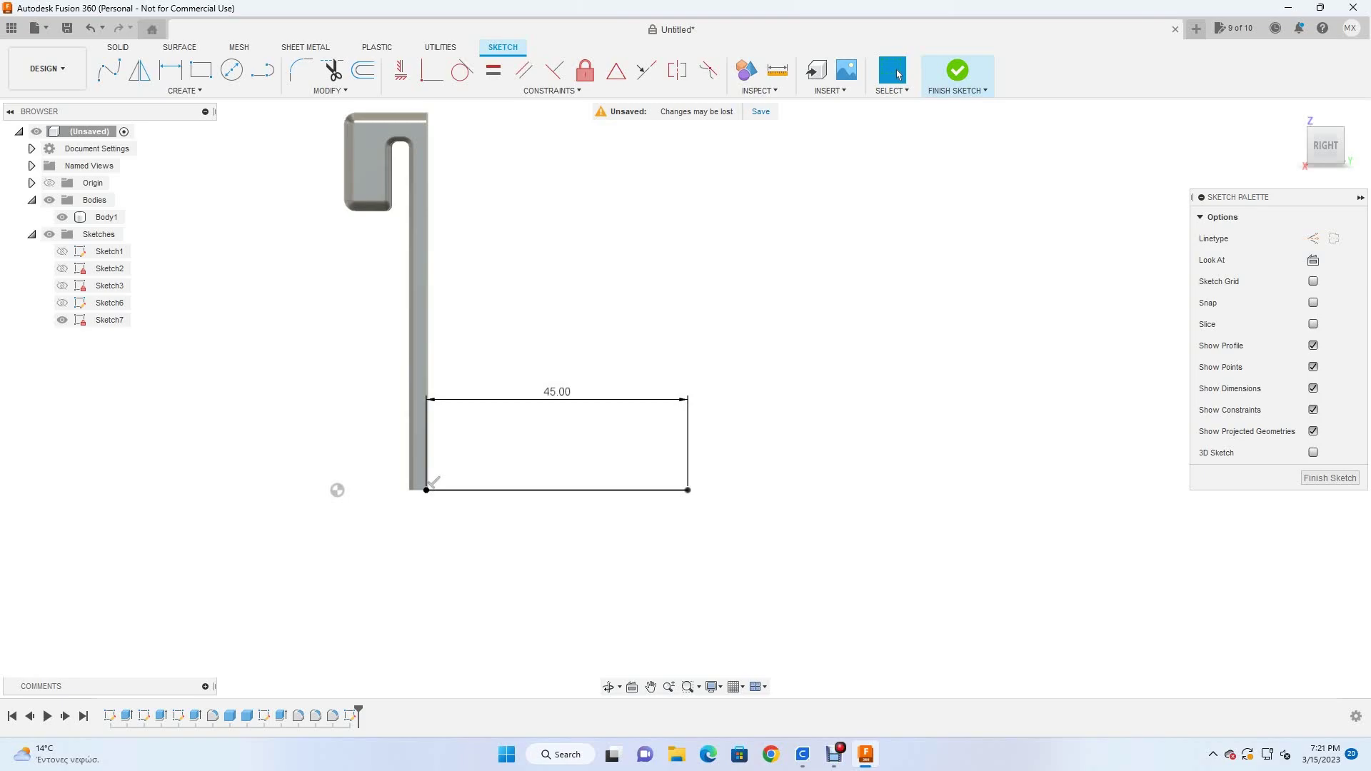
# Draw a 45 mm circle, offset it into a 3 mm concentric ring and finish the sketch.
pyautogui.press('r')
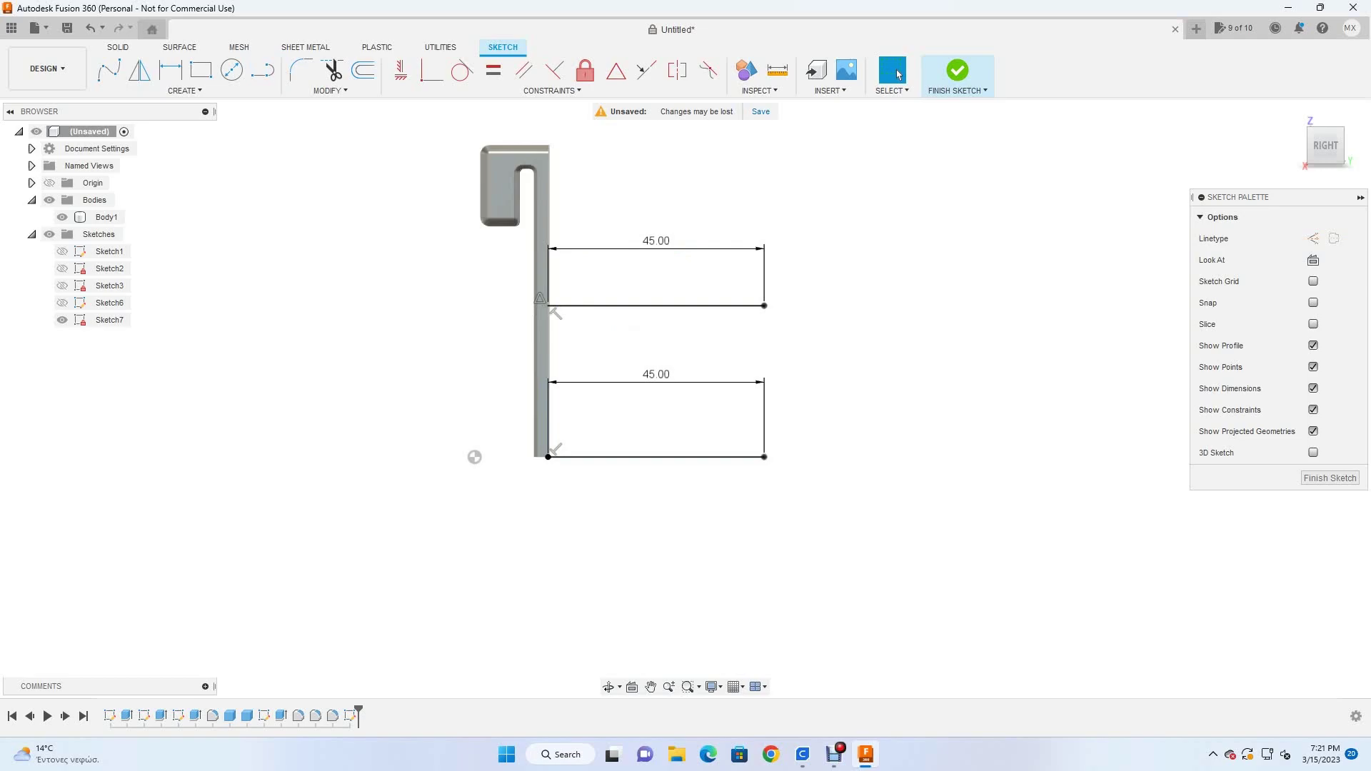
pyautogui.press('c')
pyautogui.press('Escape')
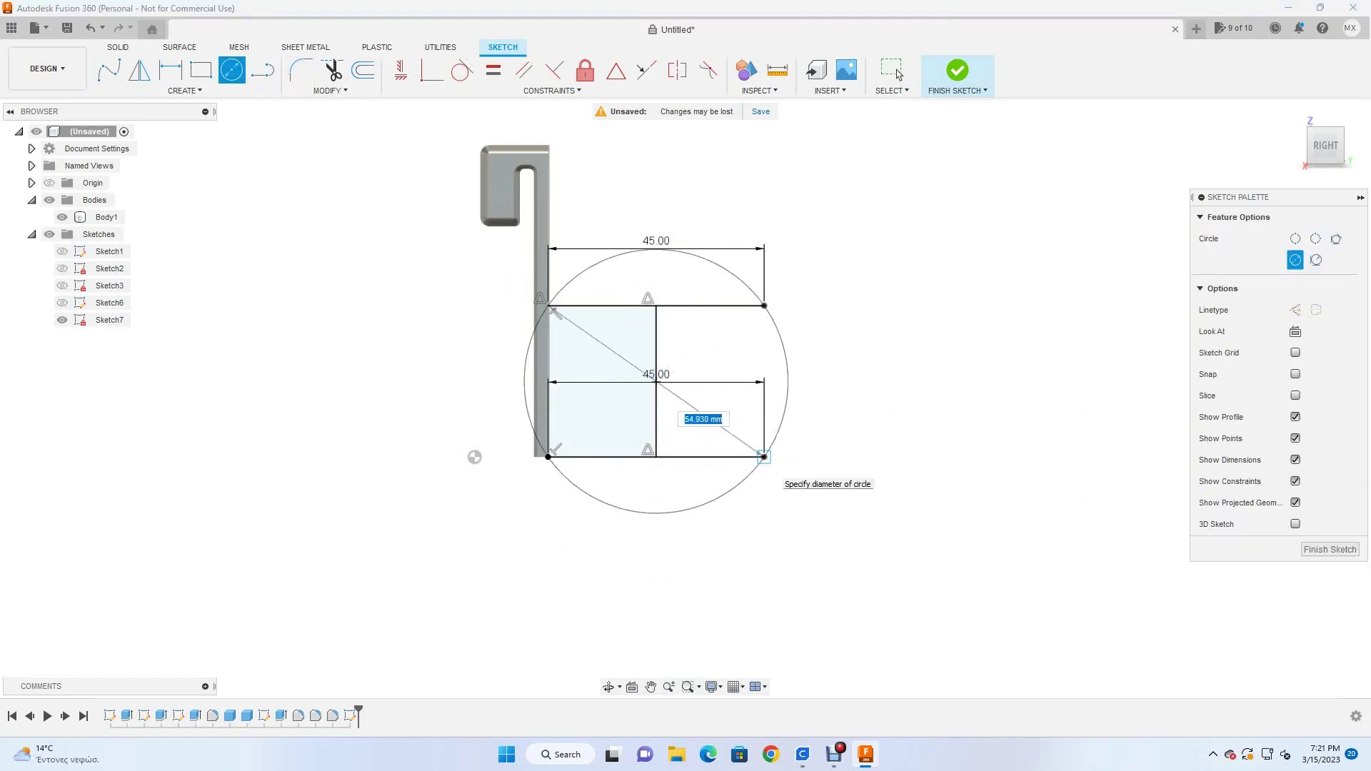
pyautogui.press('Return')
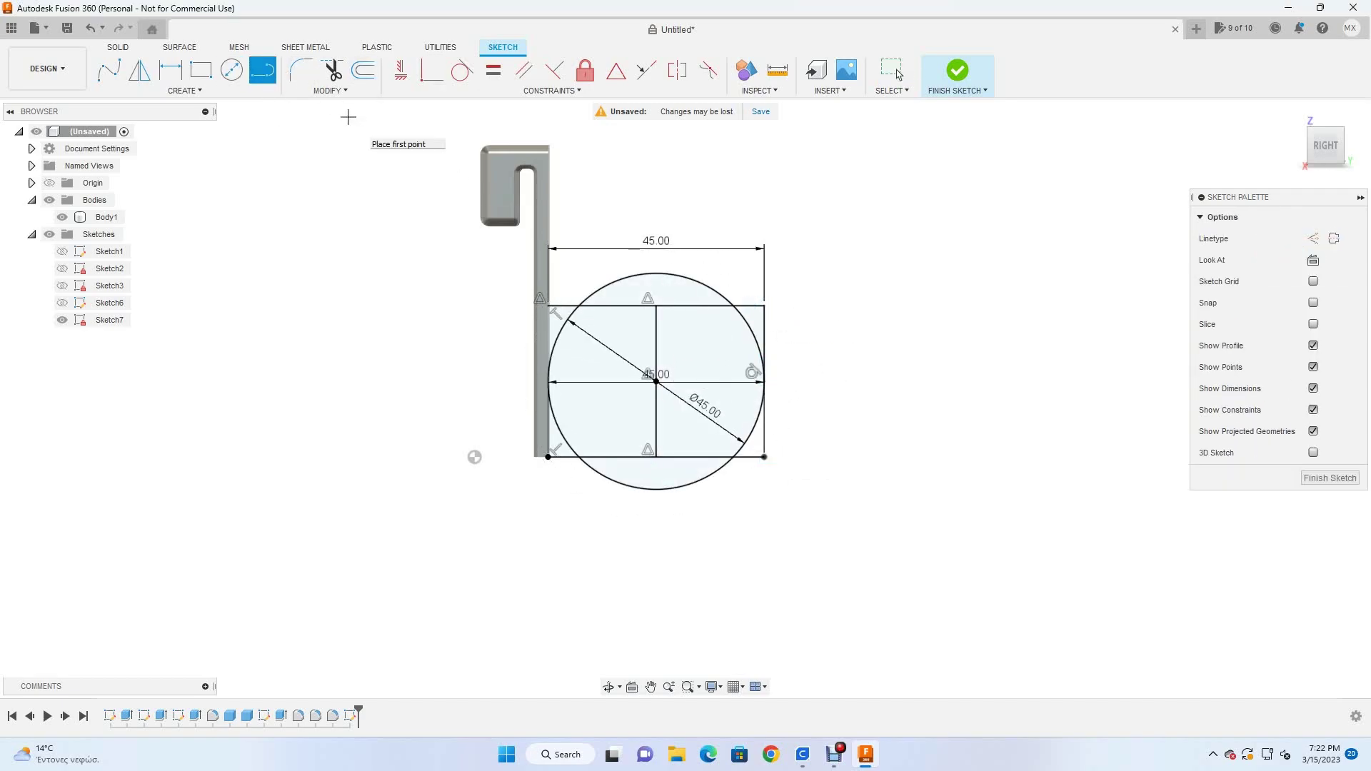
pyautogui.press('o')
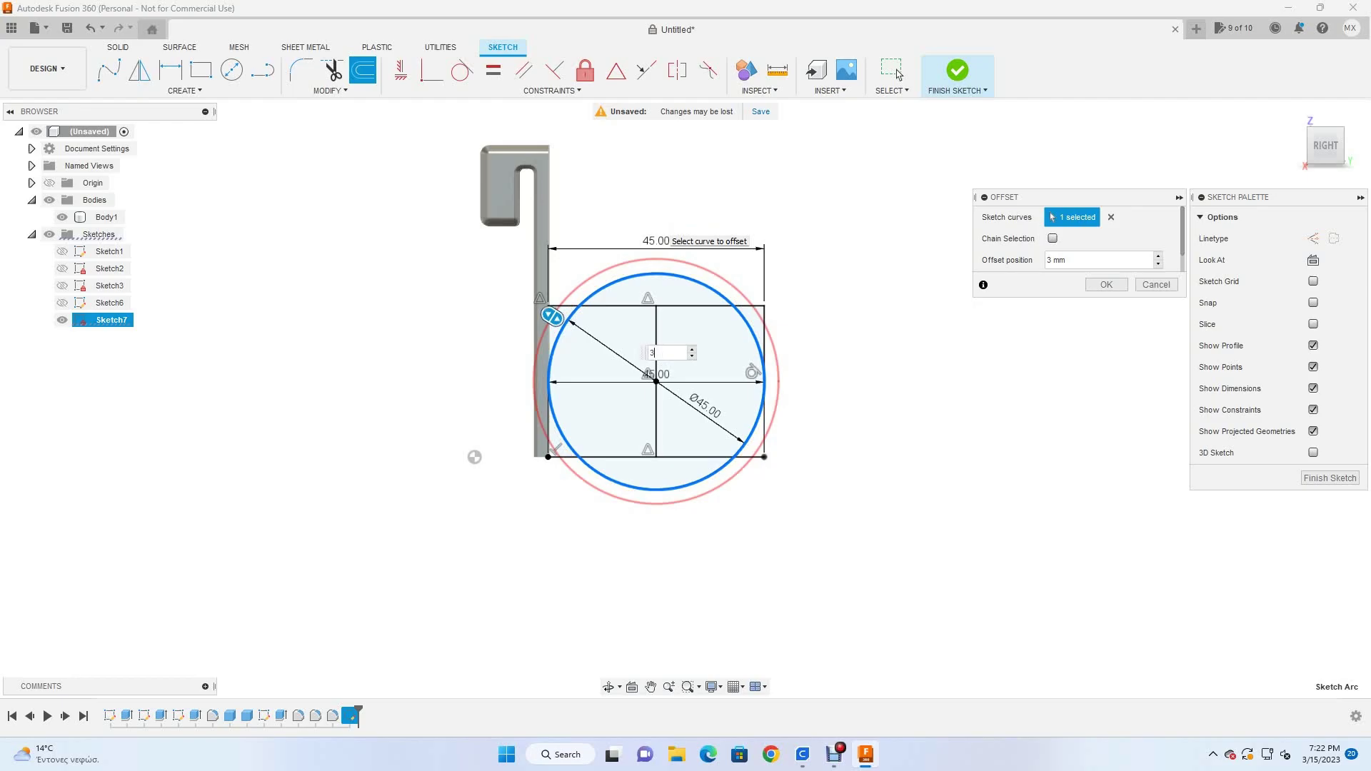
pyautogui.press('Return')
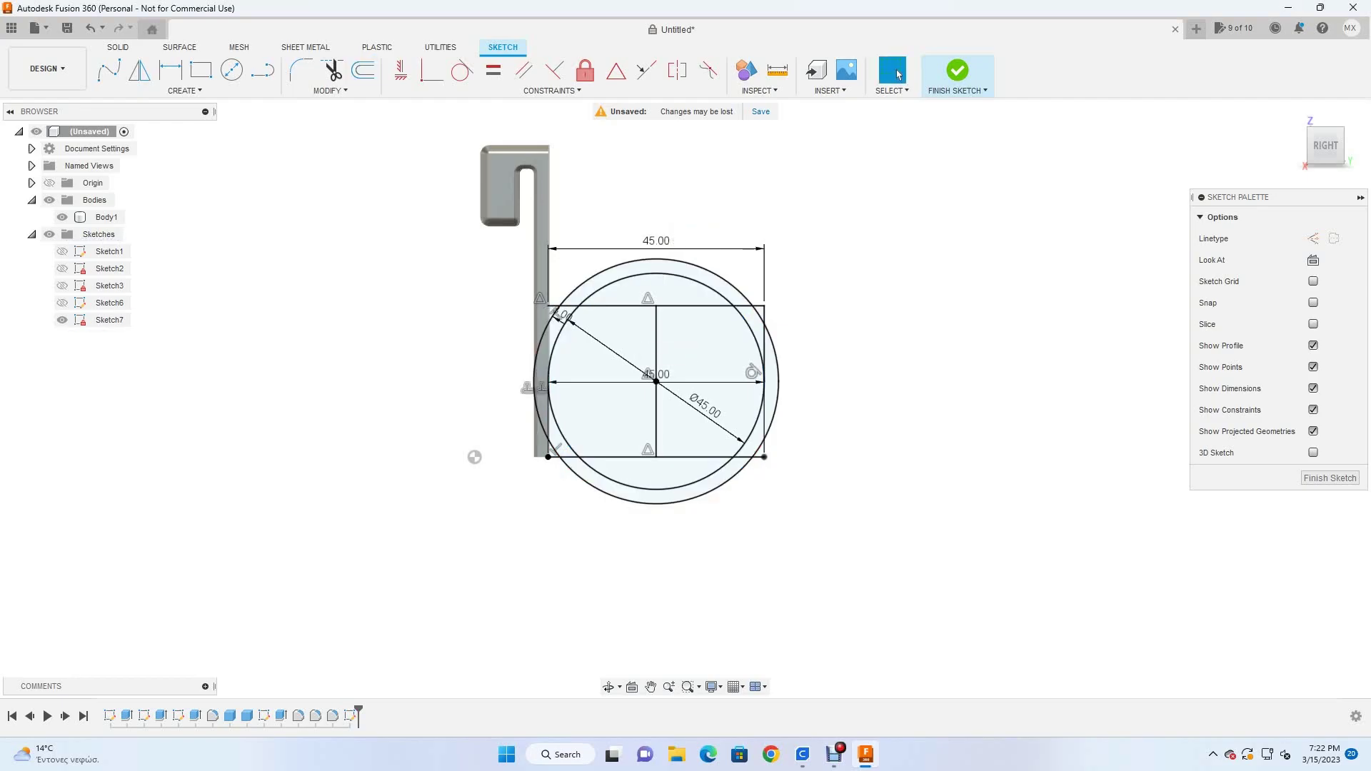
pyautogui.click(957, 69)
# Try sweeping the ring sliver along the circle path, then undo the swept body.
pyautogui.press('r')
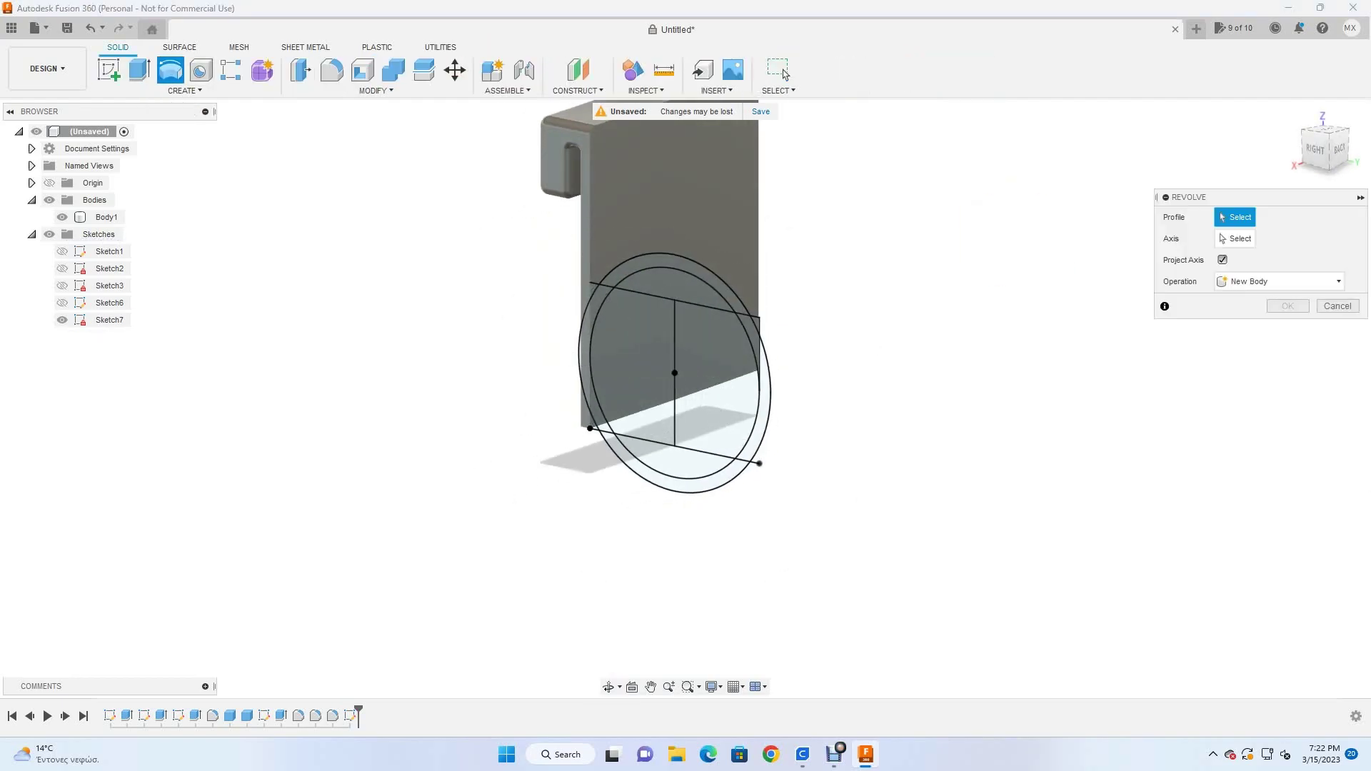
pyautogui.click(122, 200)
pyautogui.click(599, 418)
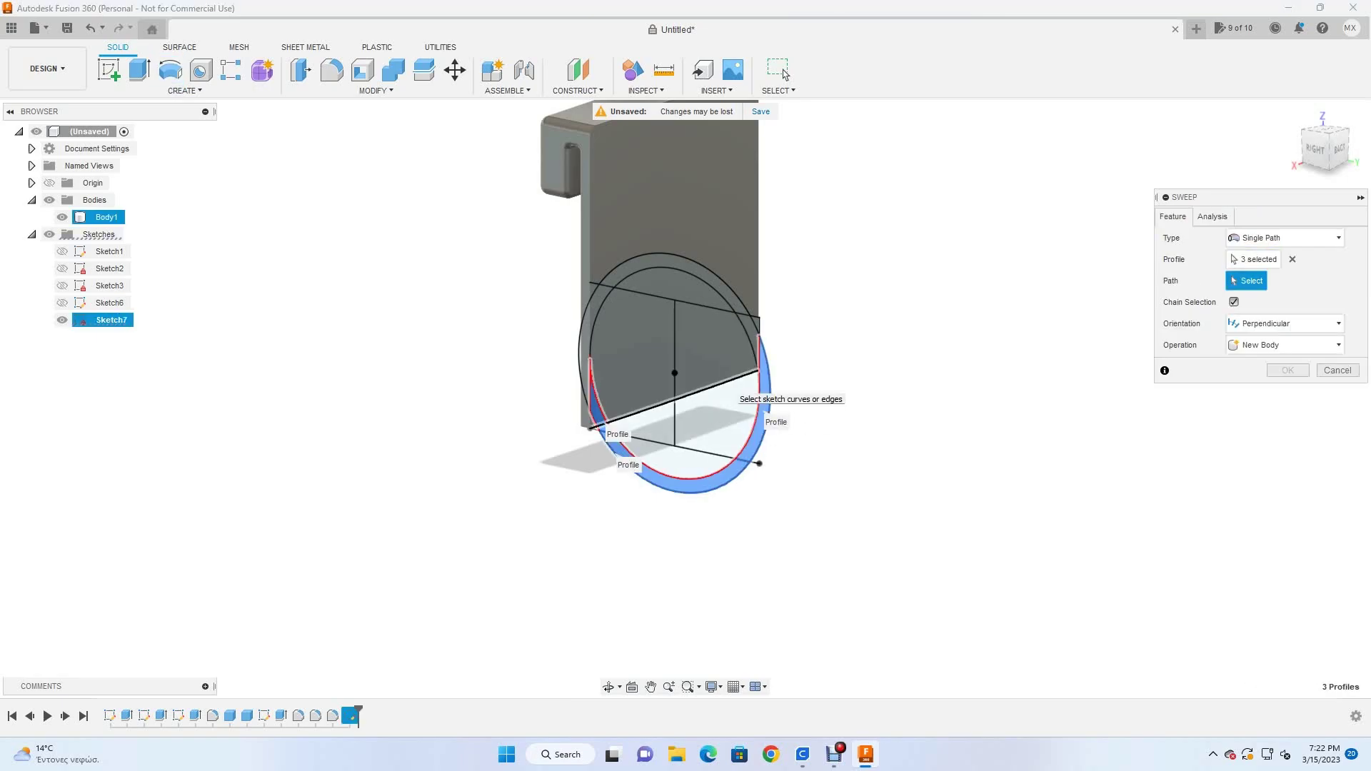
pyautogui.click(736, 389)
pyautogui.press('Return')
pyautogui.keyDown('shift'); pyautogui.moveTo(735, 389); pyautogui.dragTo(643, 386, button='middle'); pyautogui.keyUp('shift')
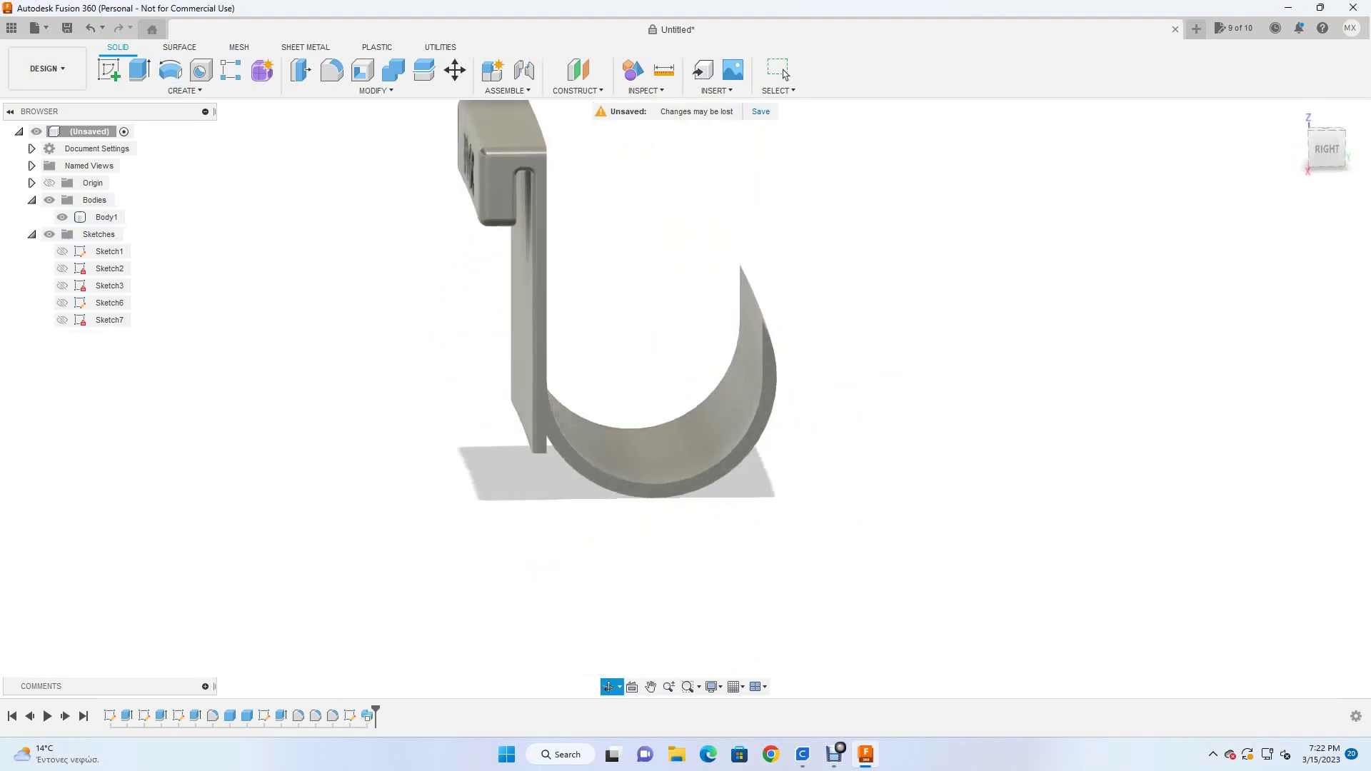
pyautogui.hotkey('ctrl', 'z')
pyautogui.hotkey('ctrl', 'z')
pyautogui.hotkey('ctrl', 'z')
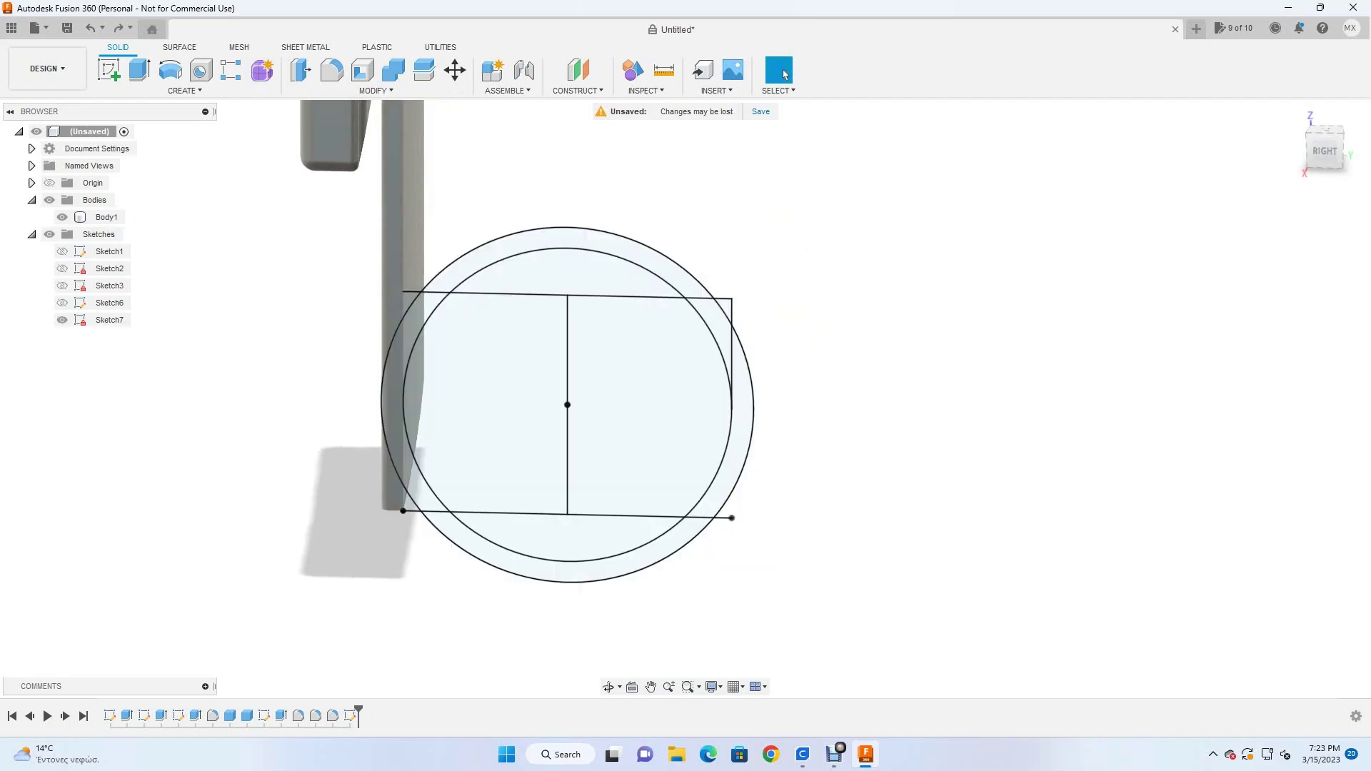
pyautogui.hotkey('ctrl', 'z')
# Add a 1 mm offset line to Sketch7, finish it, and select the ring as the cradle profile.
pyautogui.press('o')
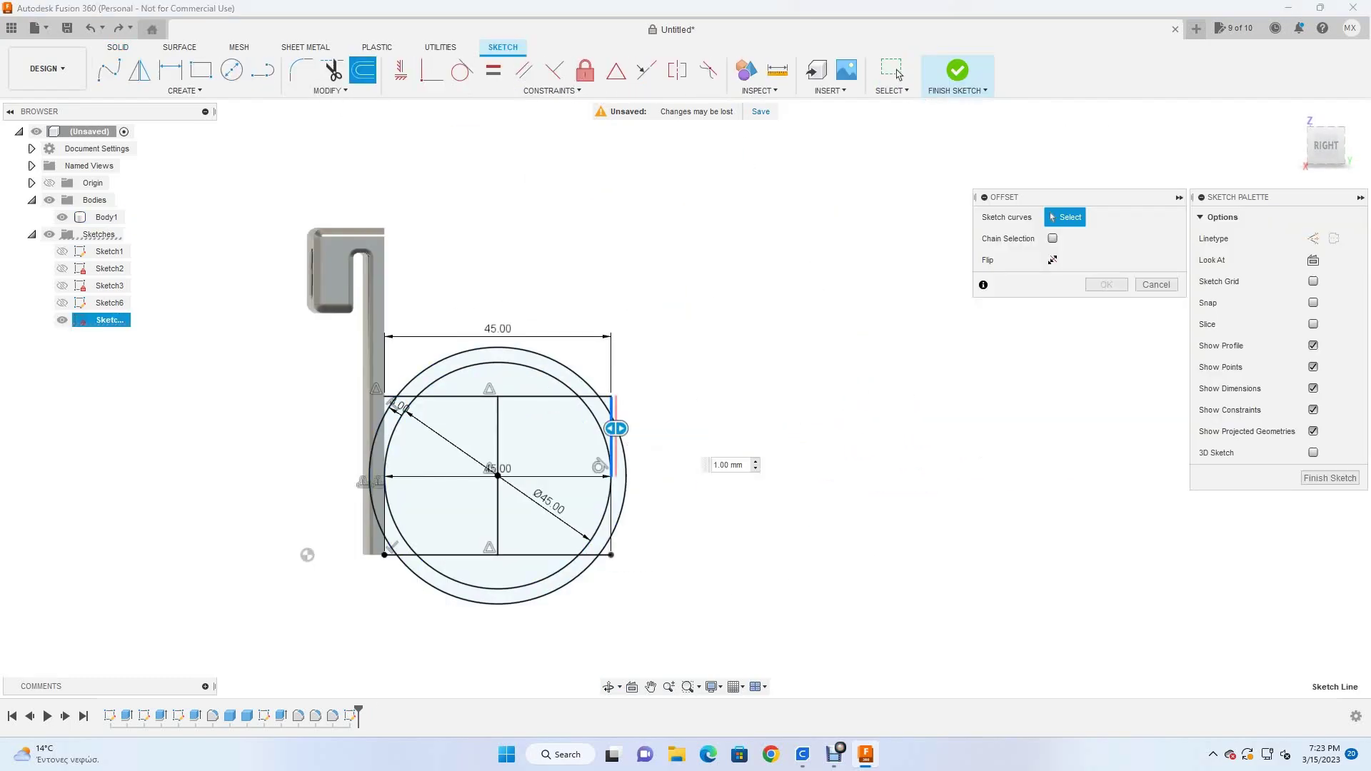
pyautogui.press('Return')
pyautogui.scroll(-1, 633, 399)
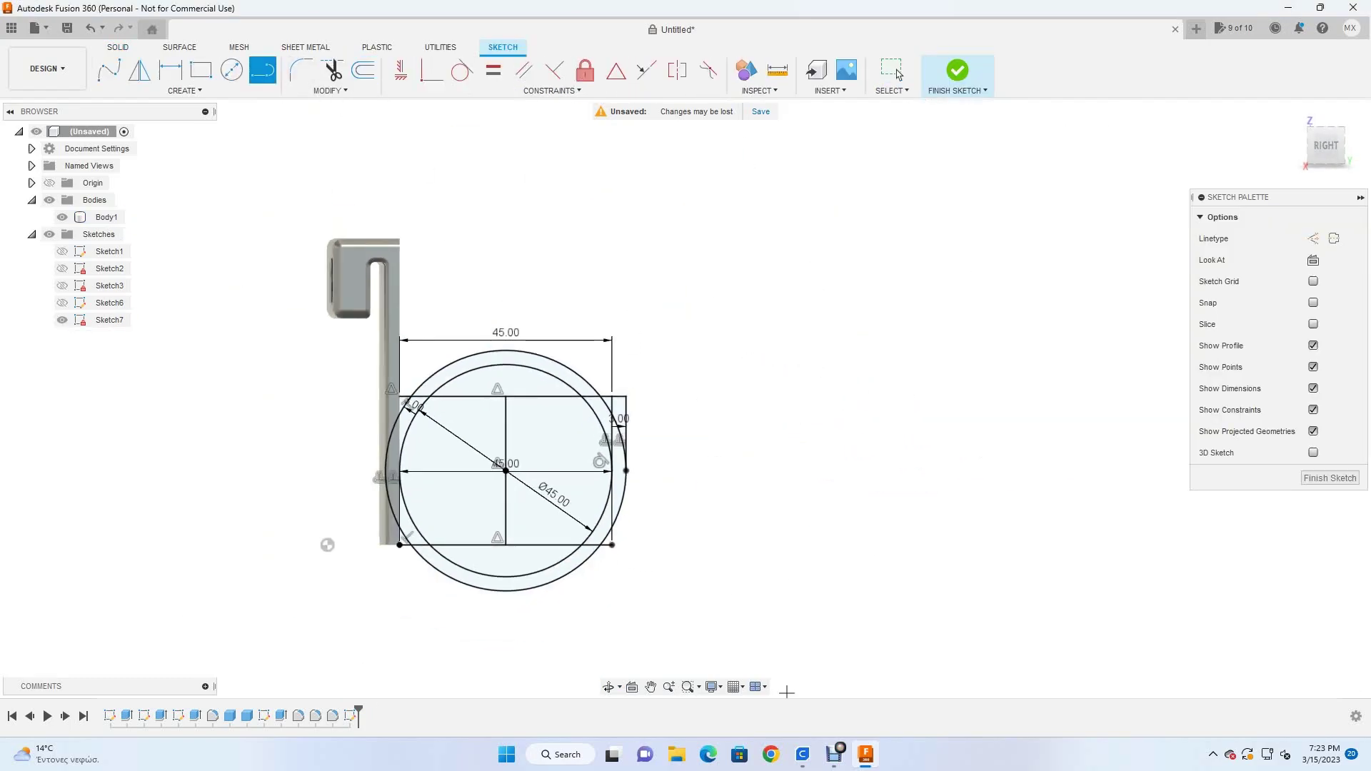
pyautogui.click(1330, 477)
pyautogui.click(184, 91)
pyautogui.click(143, 257)
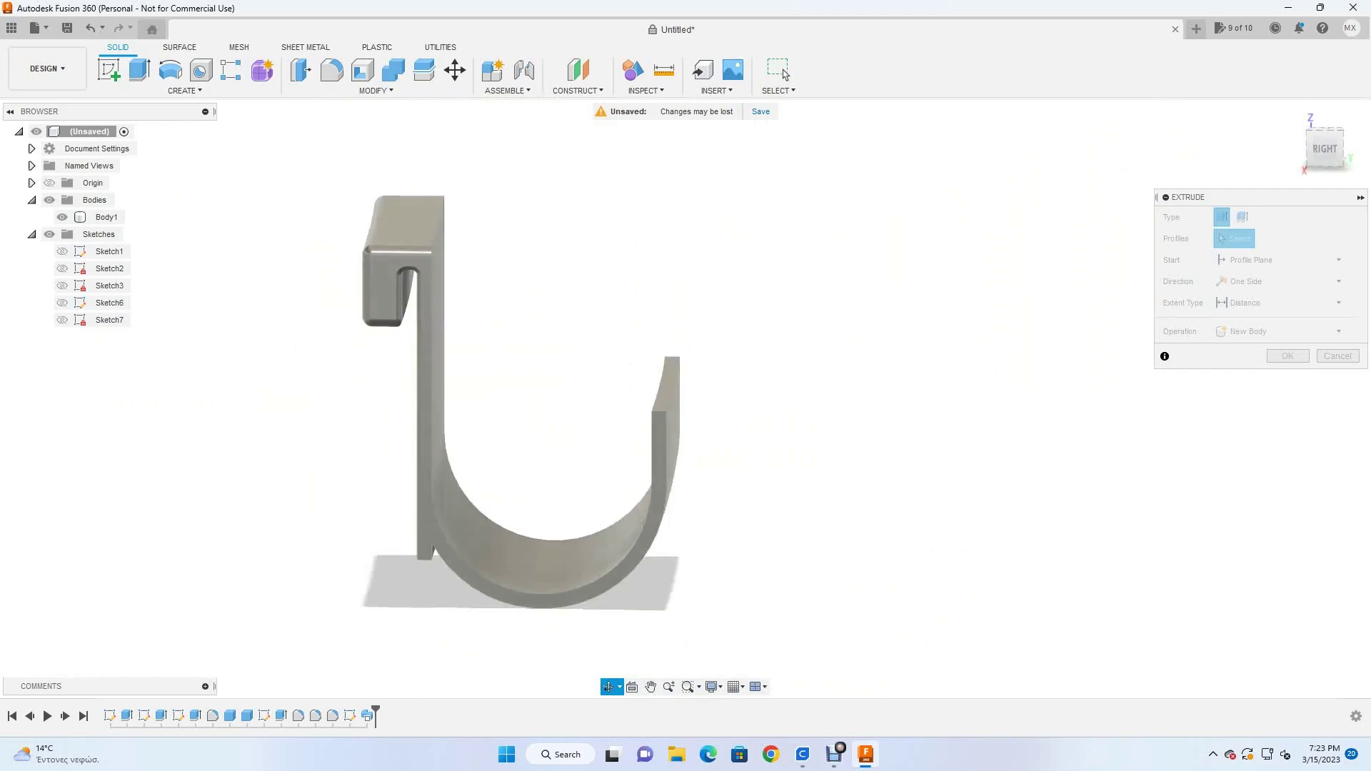
# Attempt a fillet on two cradle edges, cancel it after the size error, and view from behind.
pyautogui.press('f')
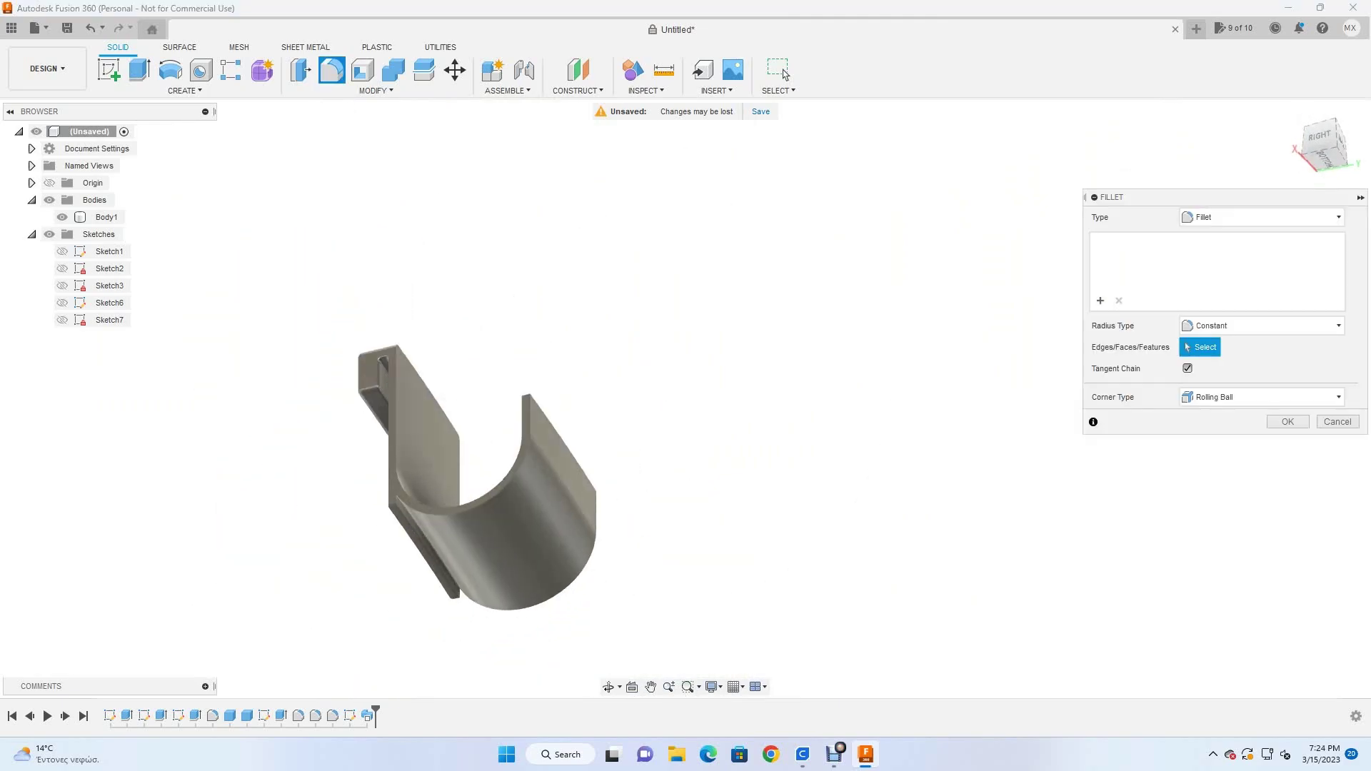
pyautogui.click(434, 553)
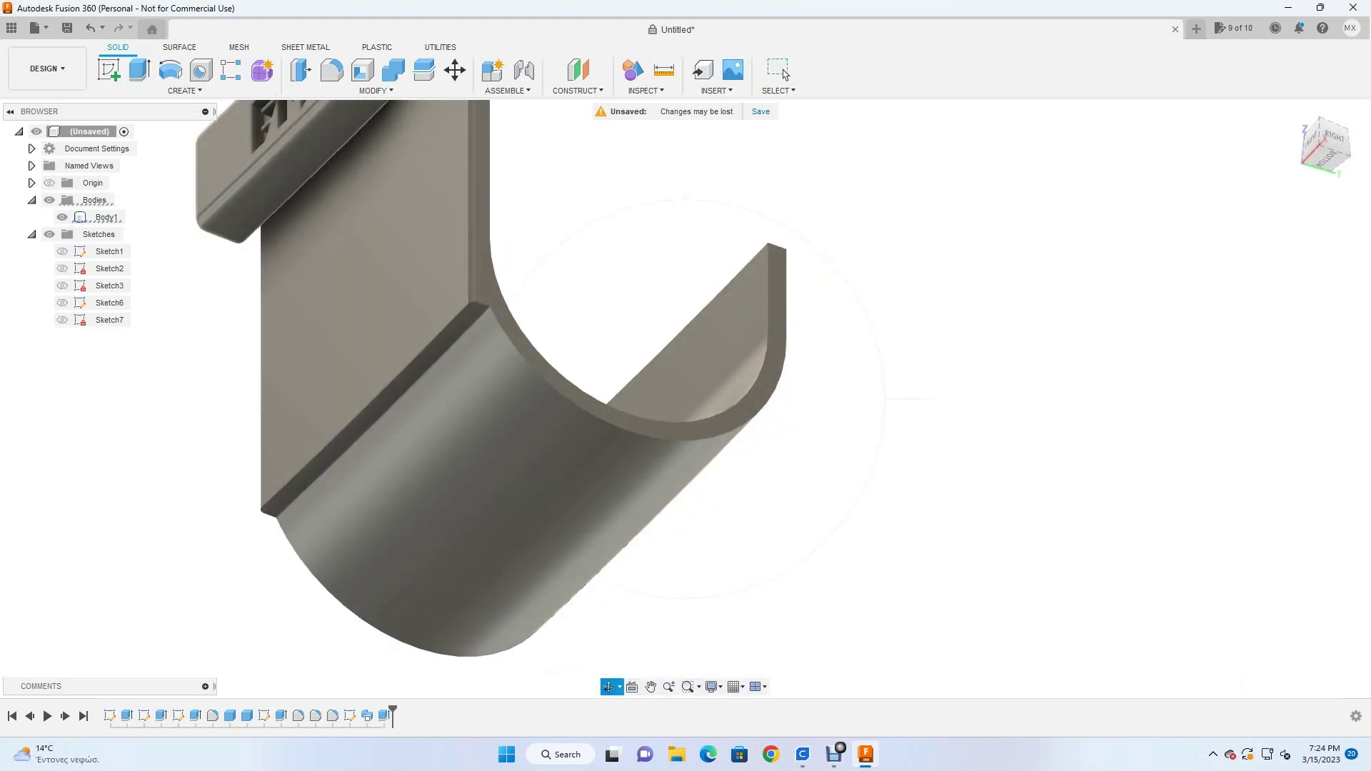
pyautogui.press('f')
pyautogui.click(382, 434)
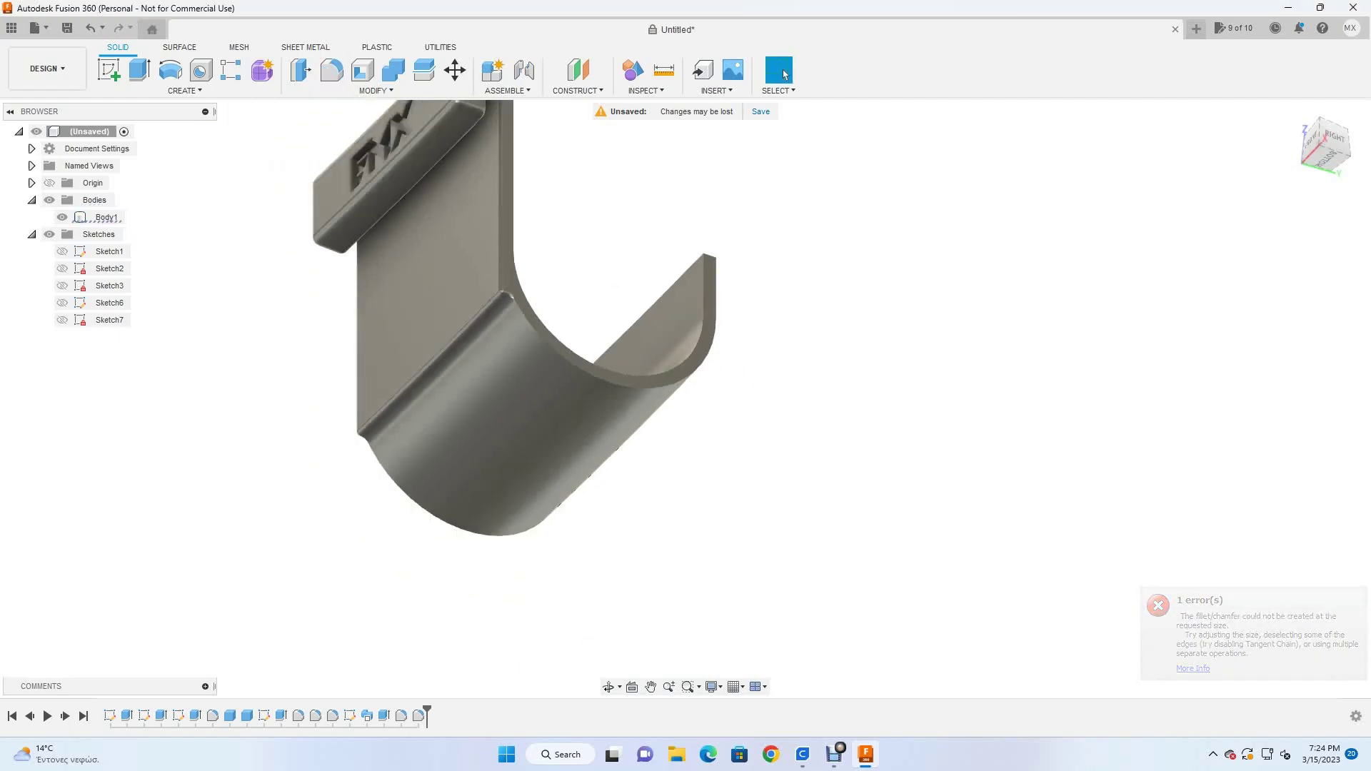
pyautogui.press('f')
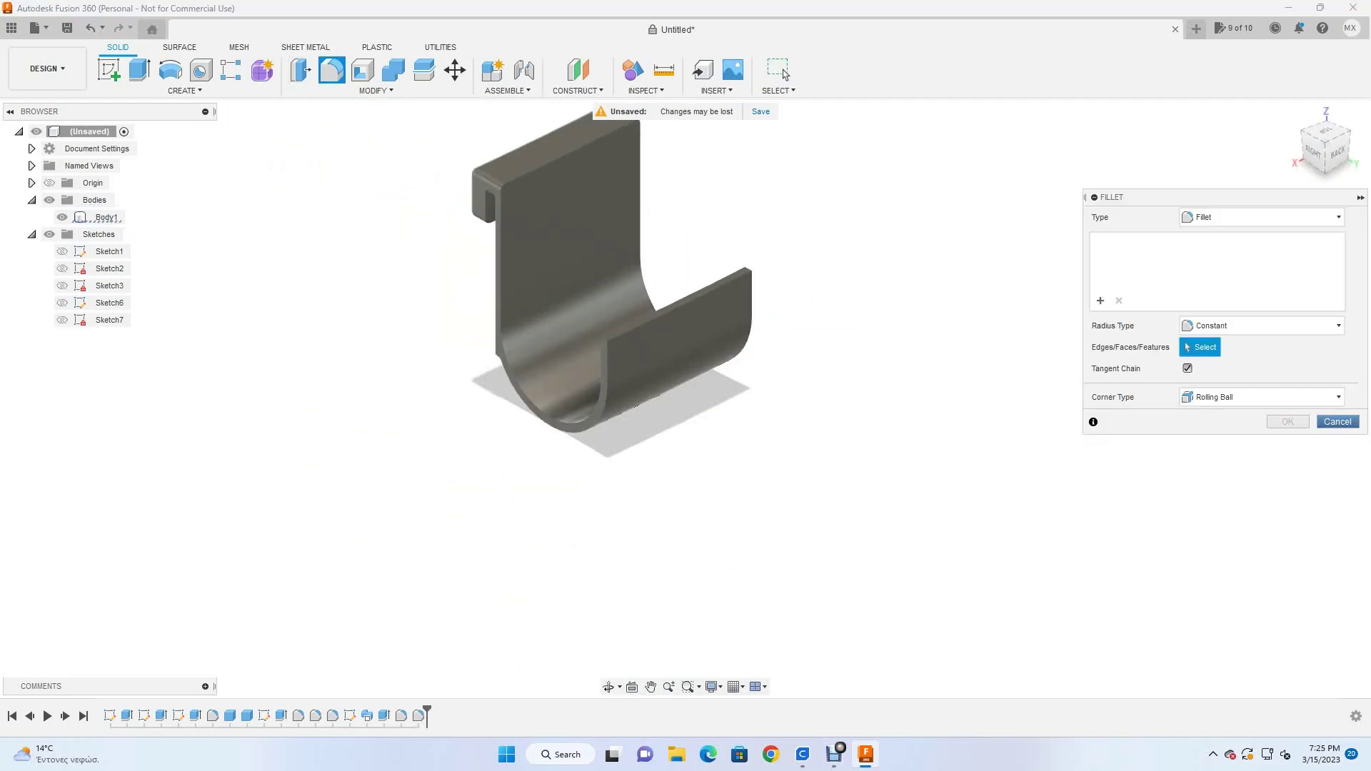
pyautogui.press('Escape')
pyautogui.keyDown('shift'); pyautogui.moveTo(784, 73); pyautogui.dragTo(783, 74, button='middle'); pyautogui.keyUp('shift')
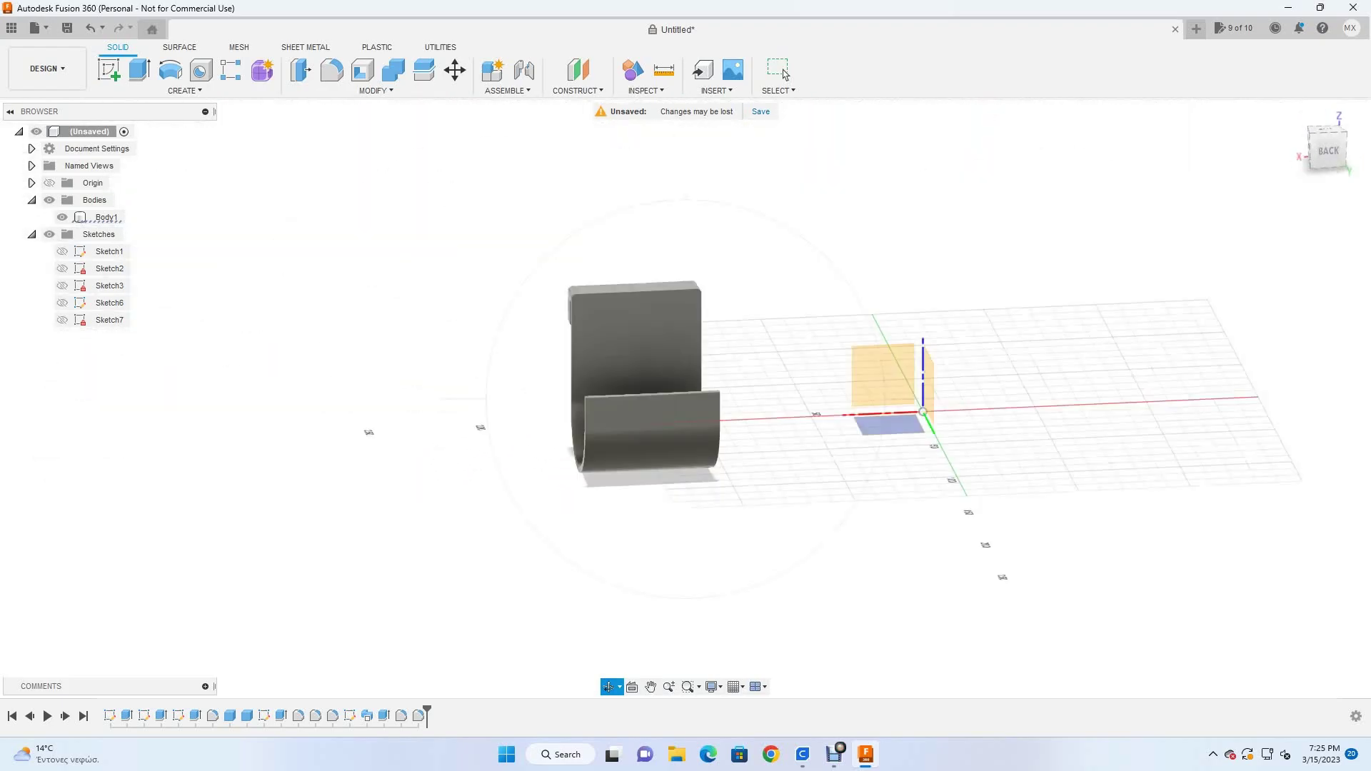
# Sketch on the cradle's lip face and offset the lip edge 10 mm.
pyautogui.click(606, 442)
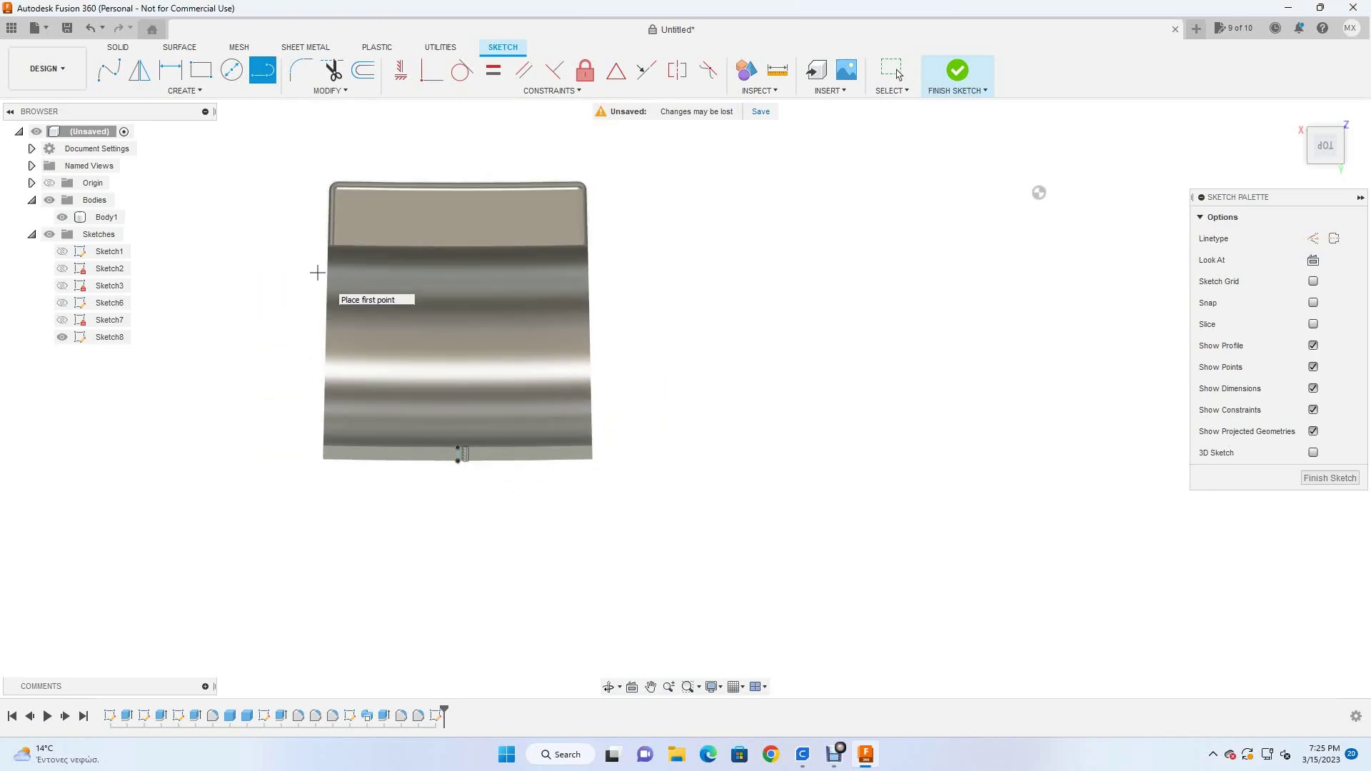
pyautogui.press('o')
pyautogui.scroll(3, 489, 488)
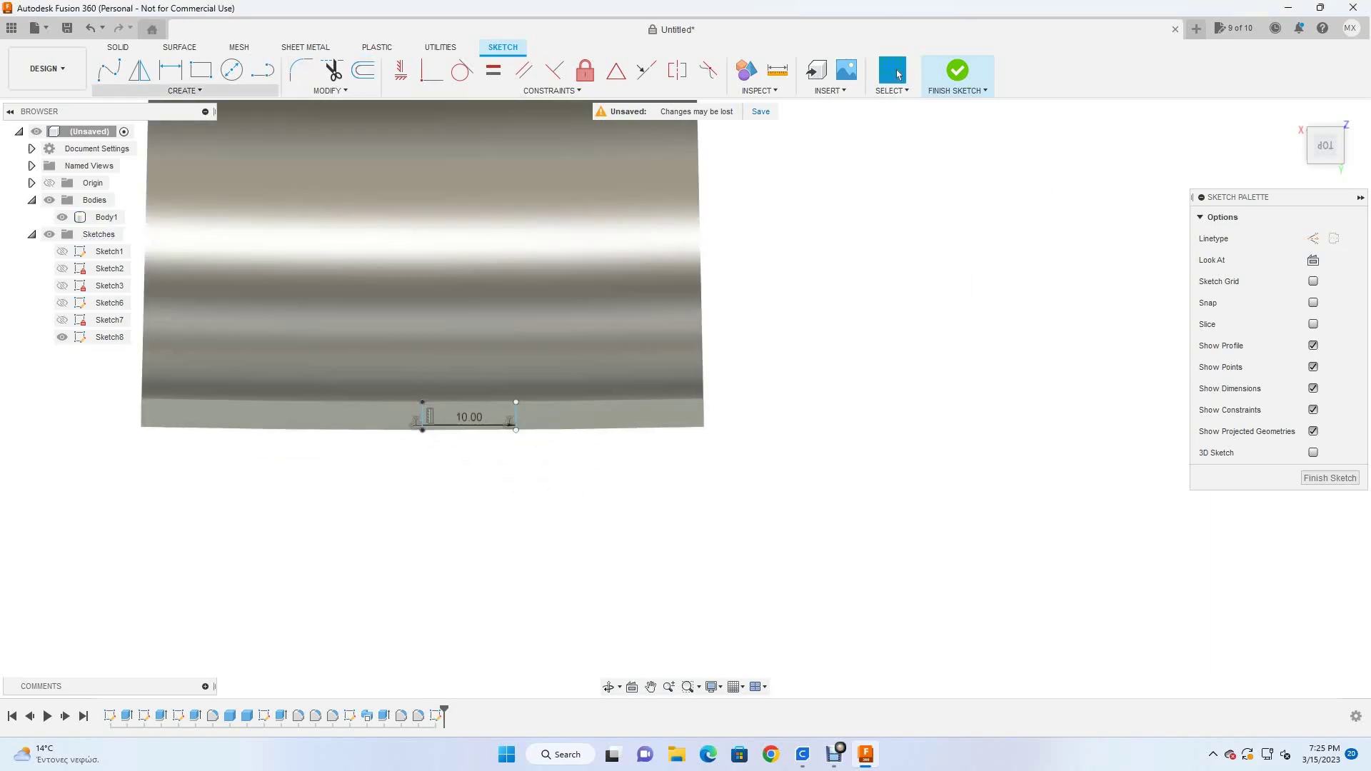
pyautogui.click(422, 415)
pyautogui.press('Return')
# Make initial cut-extrude attempts on the lip profiles.
pyautogui.press('r')
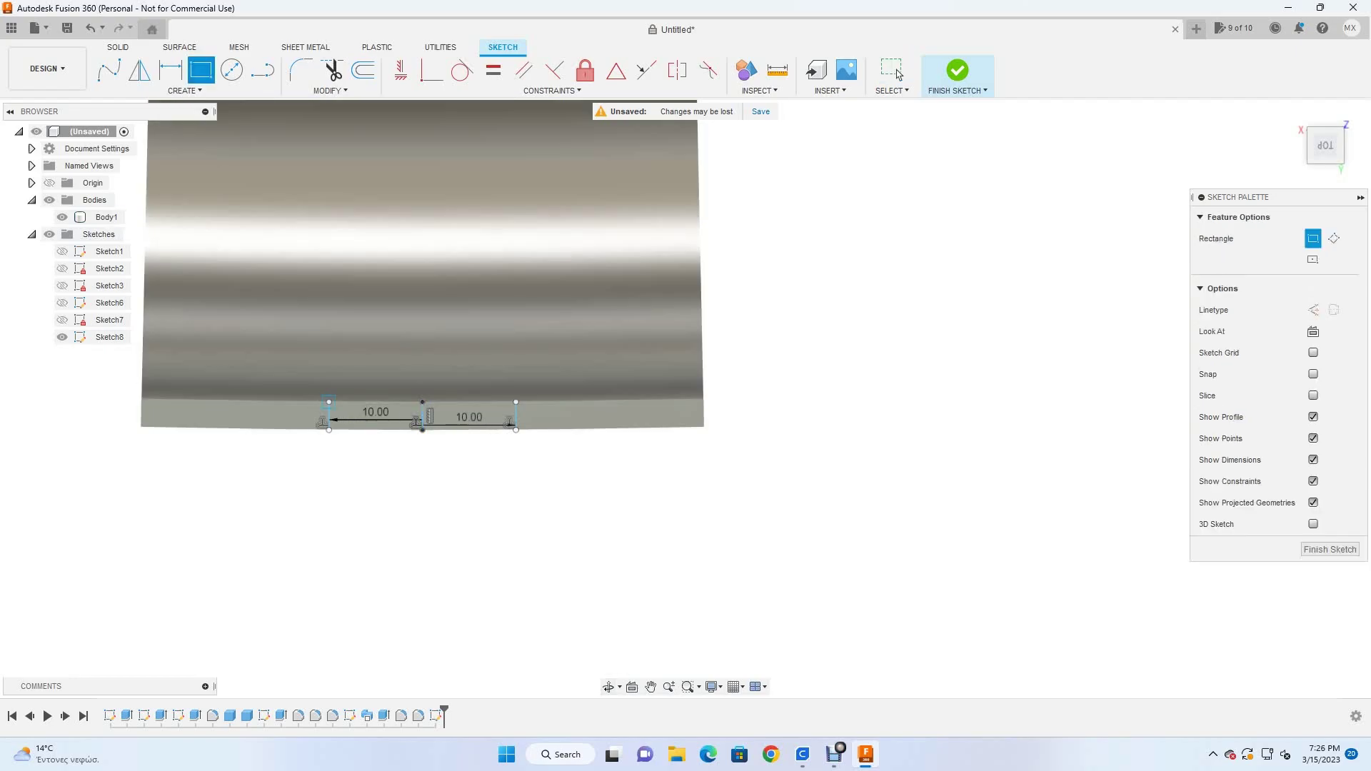
pyautogui.press('e')
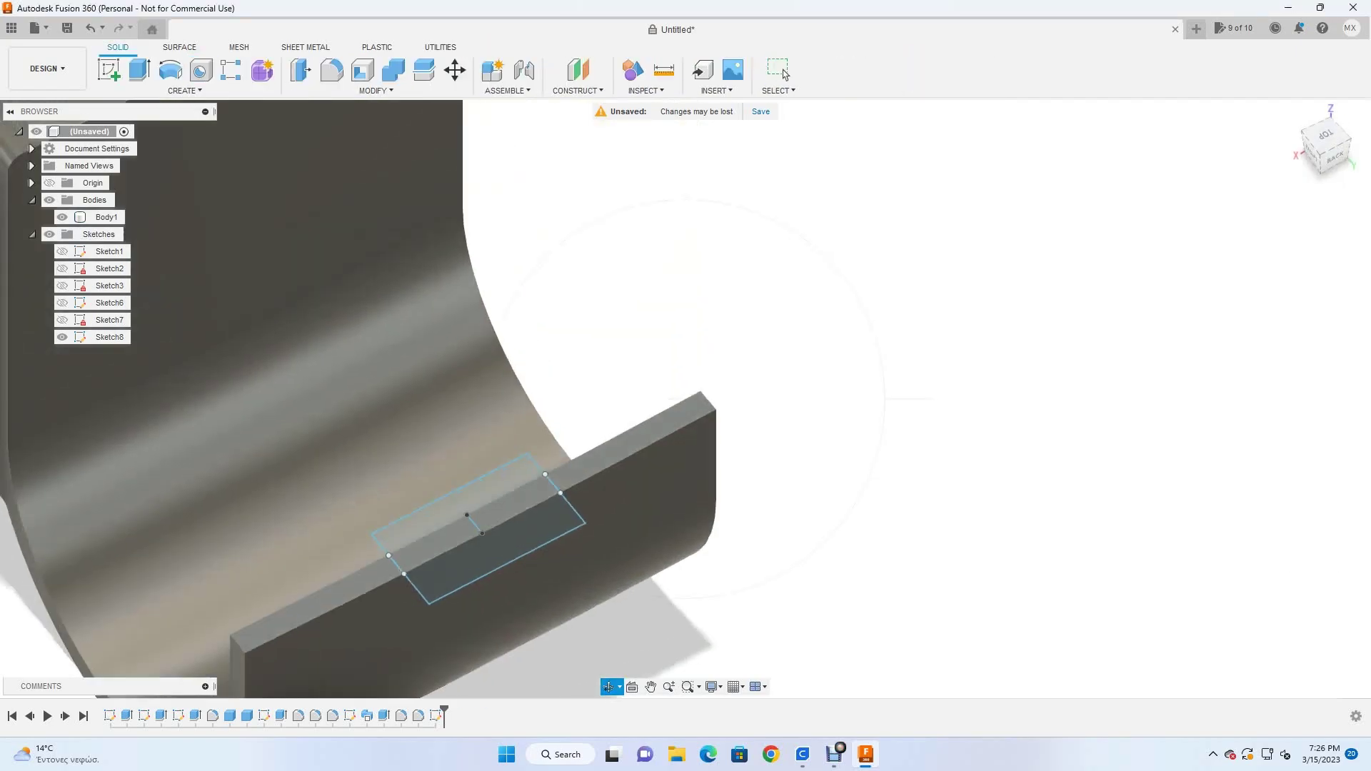
pyautogui.write('-300')
pyautogui.press('Return')
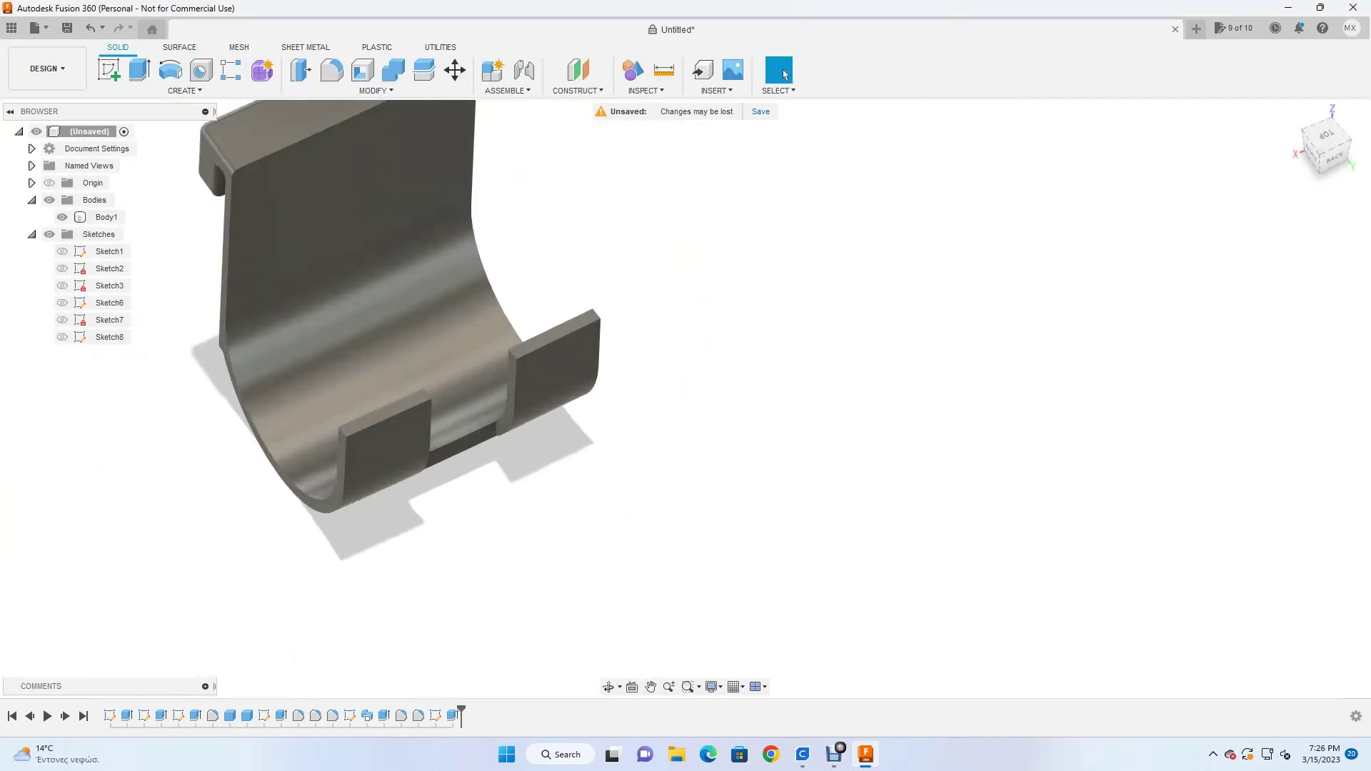
pyautogui.press('e')
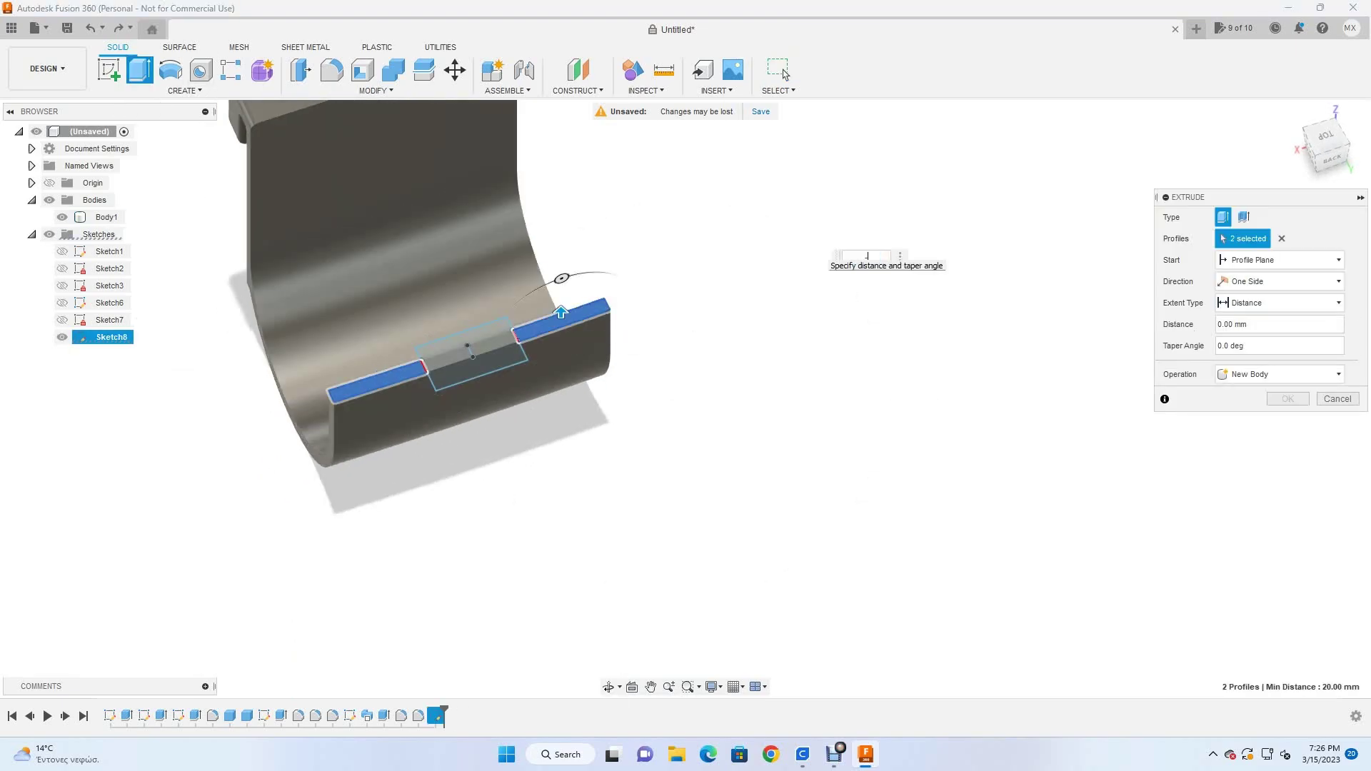
pyautogui.press('Return')
# Draw rectangles over the lip sides and cut both outer profiles, leaving a 20 mm centre tab.
pyautogui.press('r')
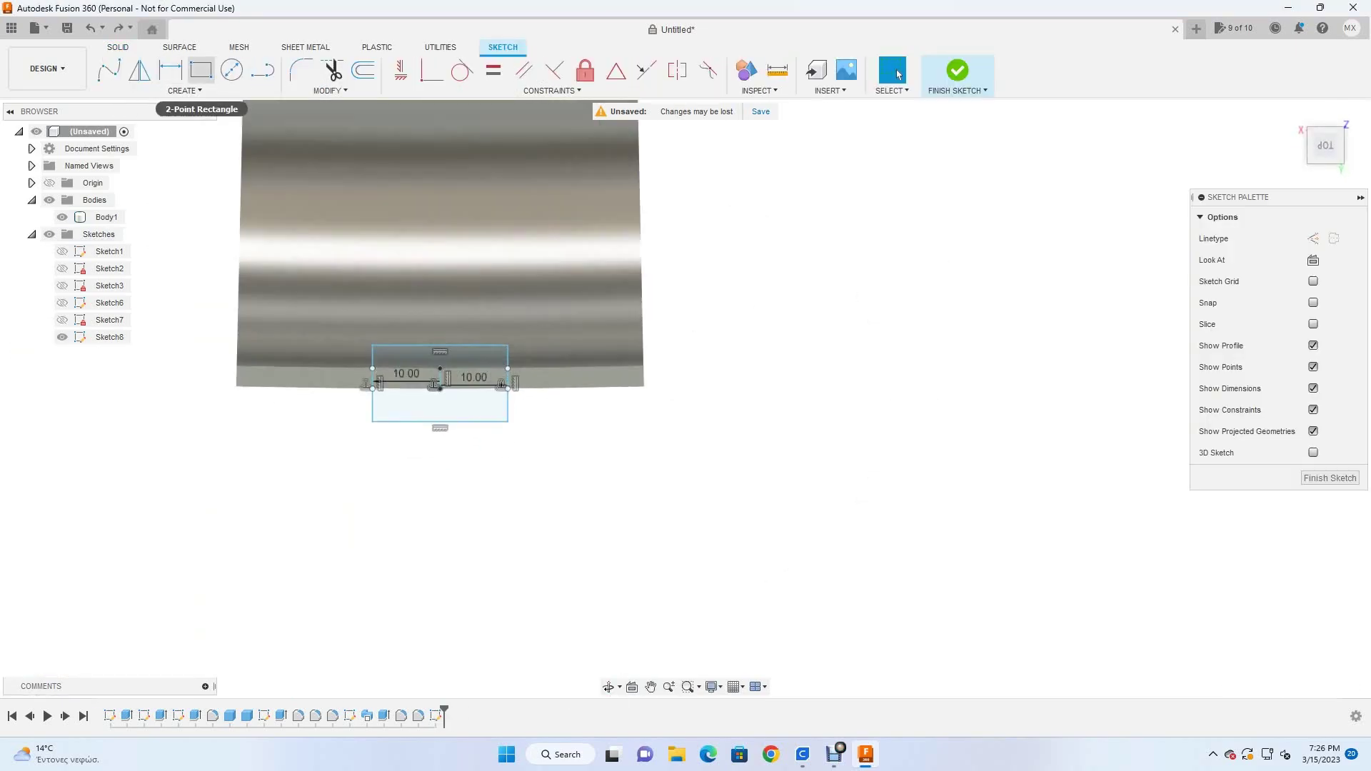
pyautogui.click(373, 346)
pyautogui.click(957, 70)
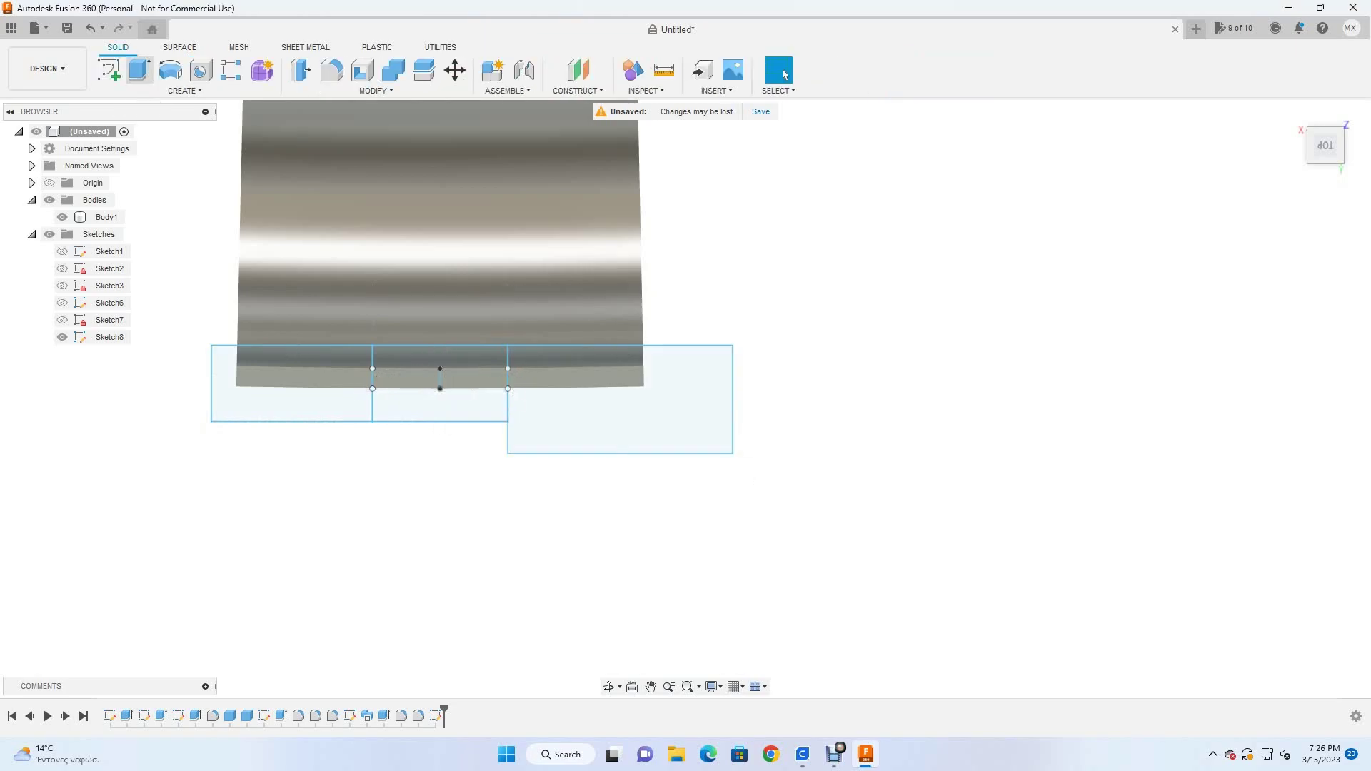
pyautogui.press('e')
pyautogui.click(293, 389)
pyautogui.click(614, 400)
pyautogui.press('Return')
pyautogui.press('F6')
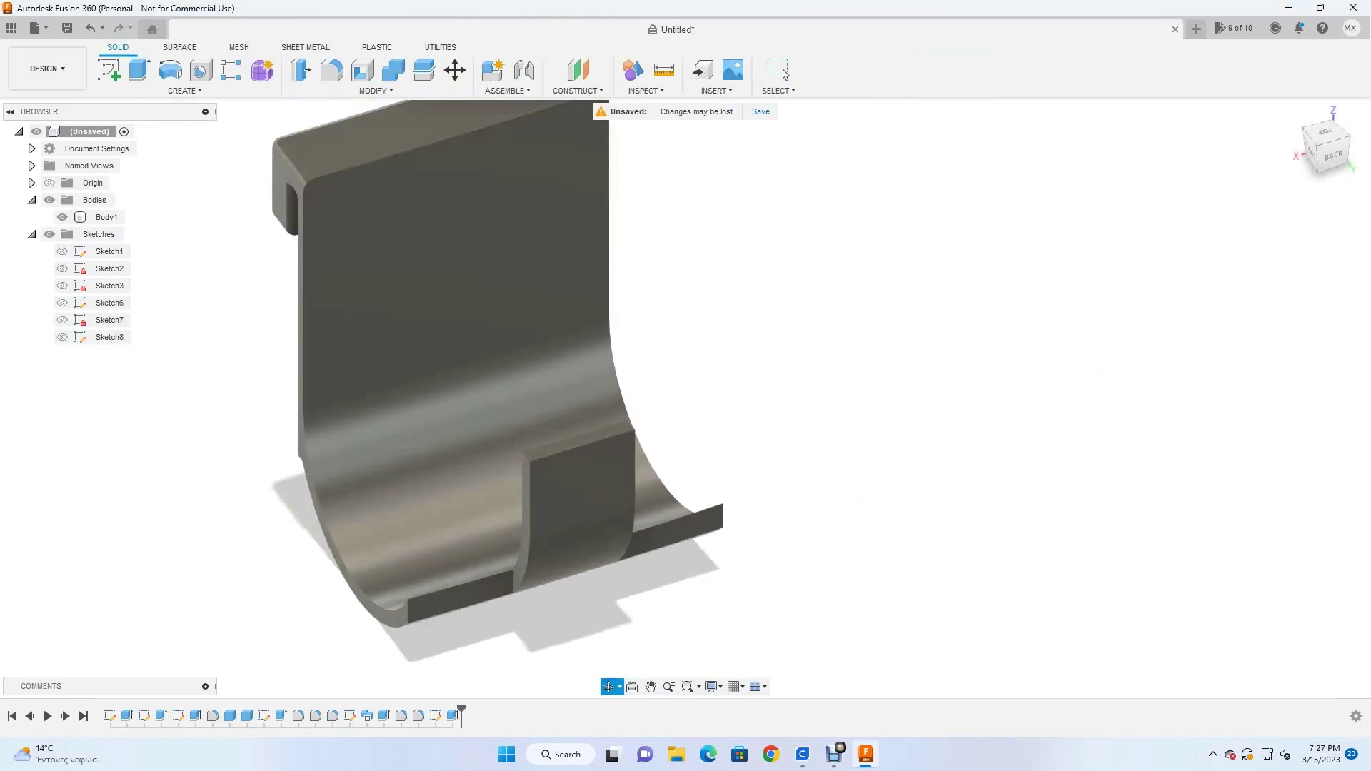
# Round the tab's top edge with a 2 mm fillet, then abandon a failing lower-edge fillet.
pyautogui.press('f')
pyautogui.click(541, 442)
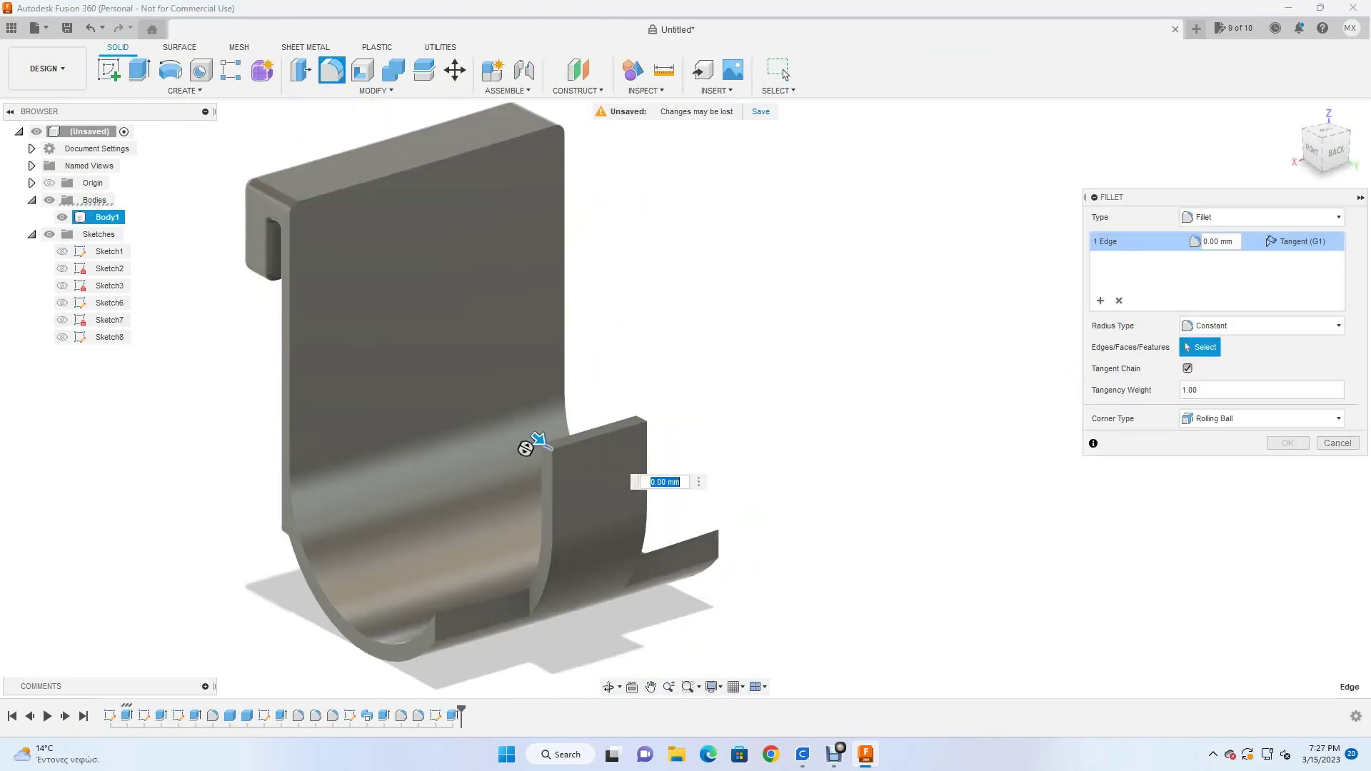
pyautogui.press('Return')
pyautogui.press('f')
pyautogui.click(482, 600)
pyautogui.click(672, 550)
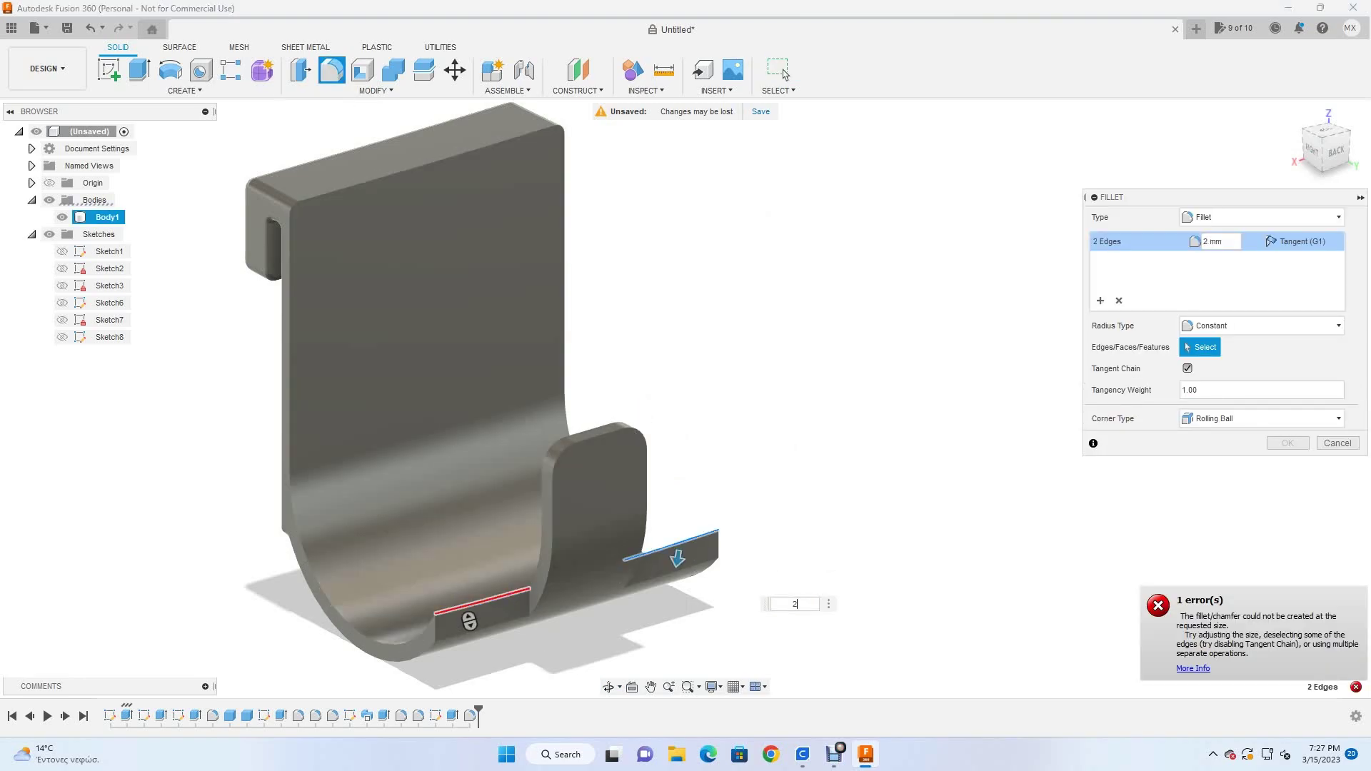
pyautogui.press('Escape')
# Fillet the two lower edges beside the tab at 5 mm.
pyautogui.press('f')
pyautogui.click(513, 584)
pyautogui.click(642, 578)
pyautogui.write('2')
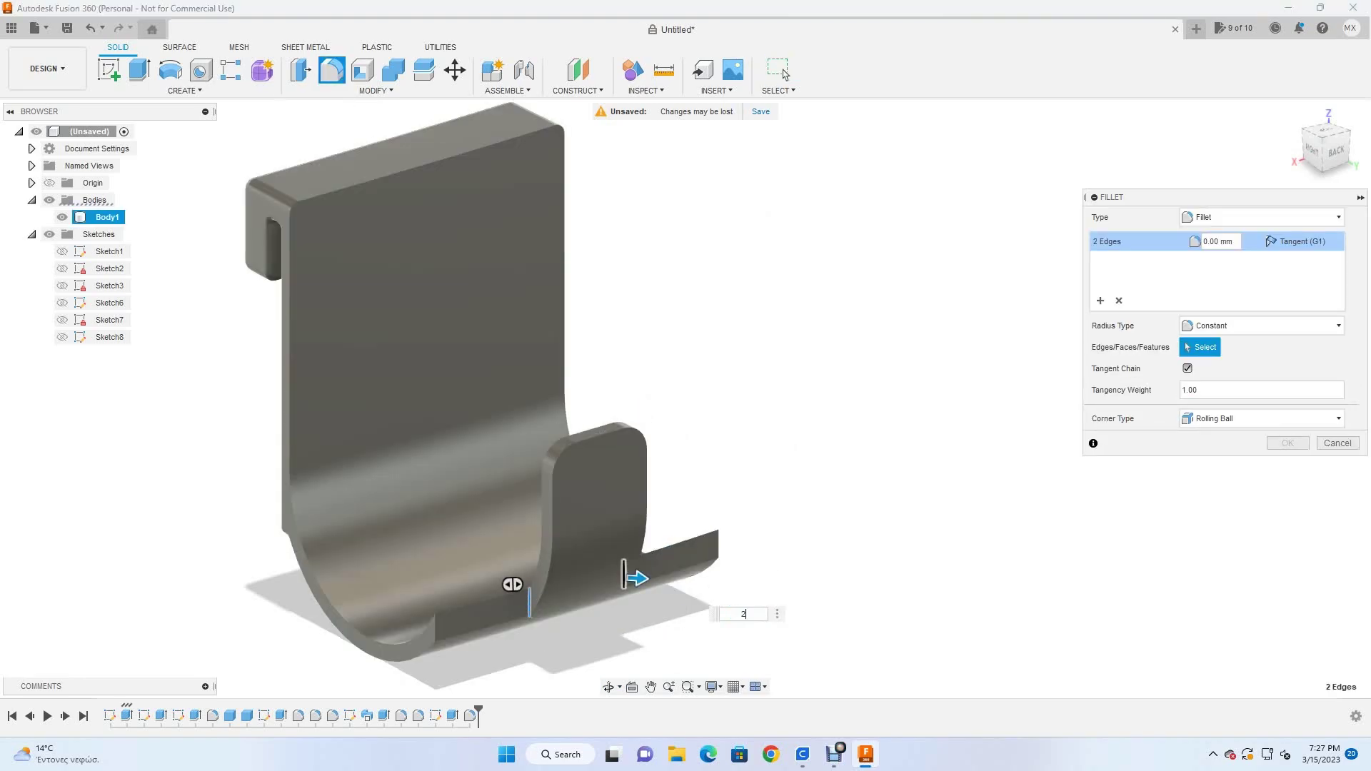
pyautogui.write('5')
pyautogui.press('Return')
# Try filleting the tangent edge chain, inspect it from the side, and dismiss the failure.
pyautogui.press('f')
pyautogui.click(562, 430)
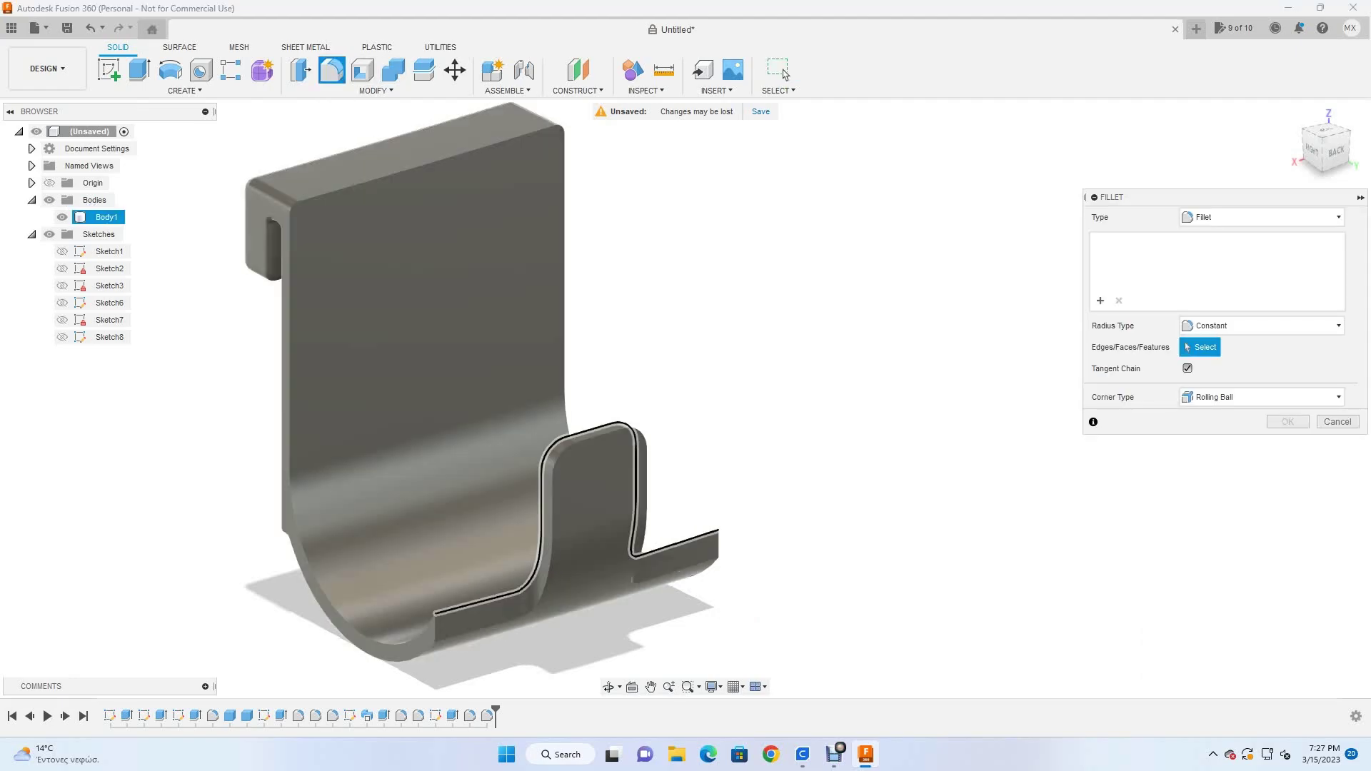
pyautogui.press('BackSpace')
pyautogui.press('BackSpace')
pyautogui.press('BackSpace')
pyautogui.keyDown('shift'); pyautogui.moveTo(562, 430); pyautogui.dragTo(543, 599, button='middle'); pyautogui.keyUp('shift')
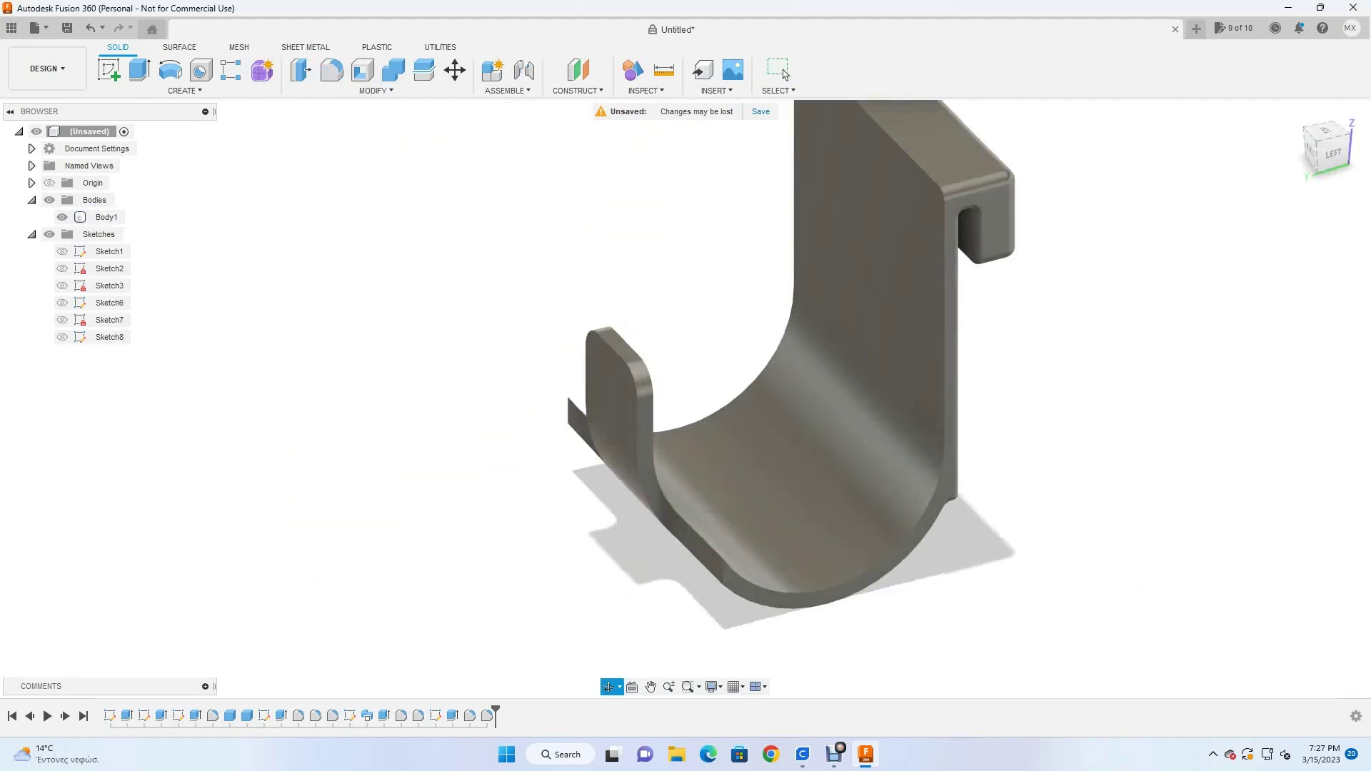
pyautogui.scroll(3, 544, 599)
pyautogui.press('Escape')
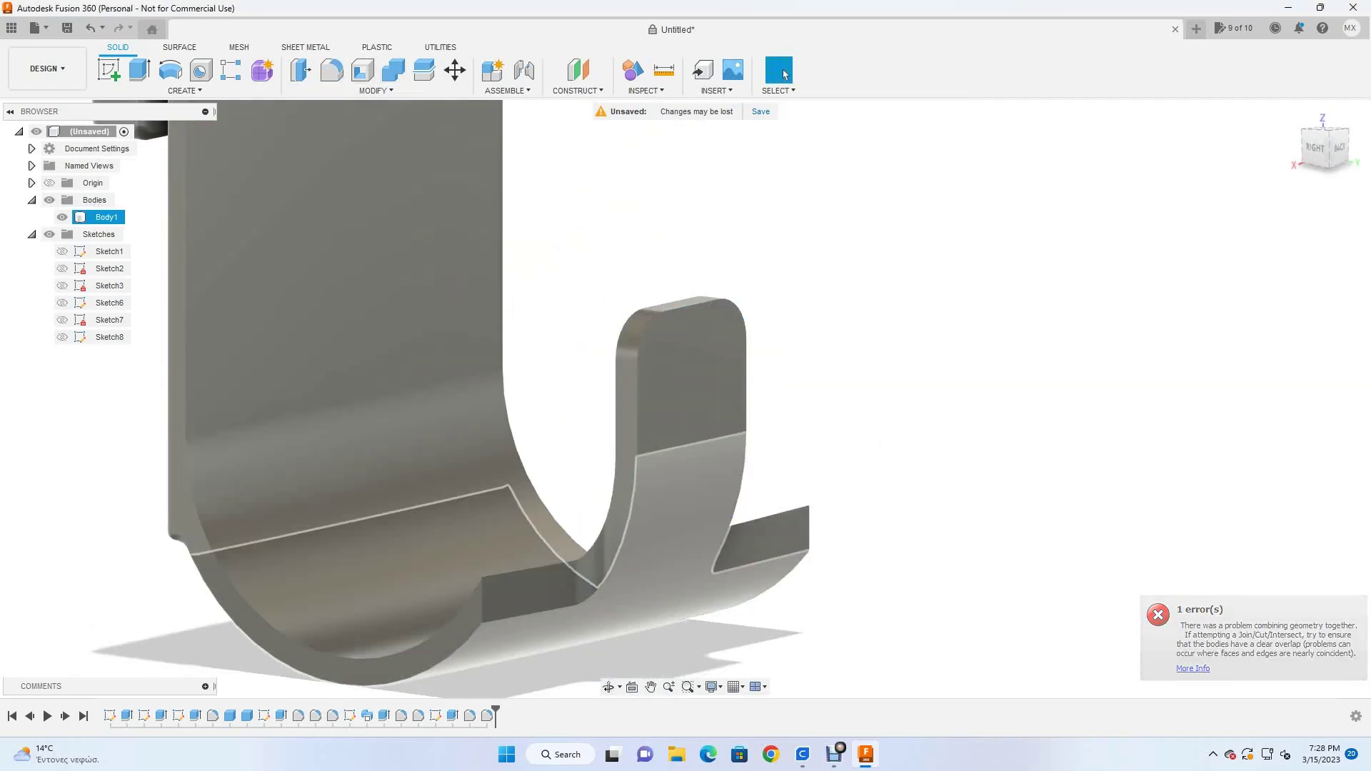
# Fillet the two lower edges at 2 mm.
pyautogui.press('f')
pyautogui.click(464, 582)
pyautogui.write('2')
pyautogui.press('Return')
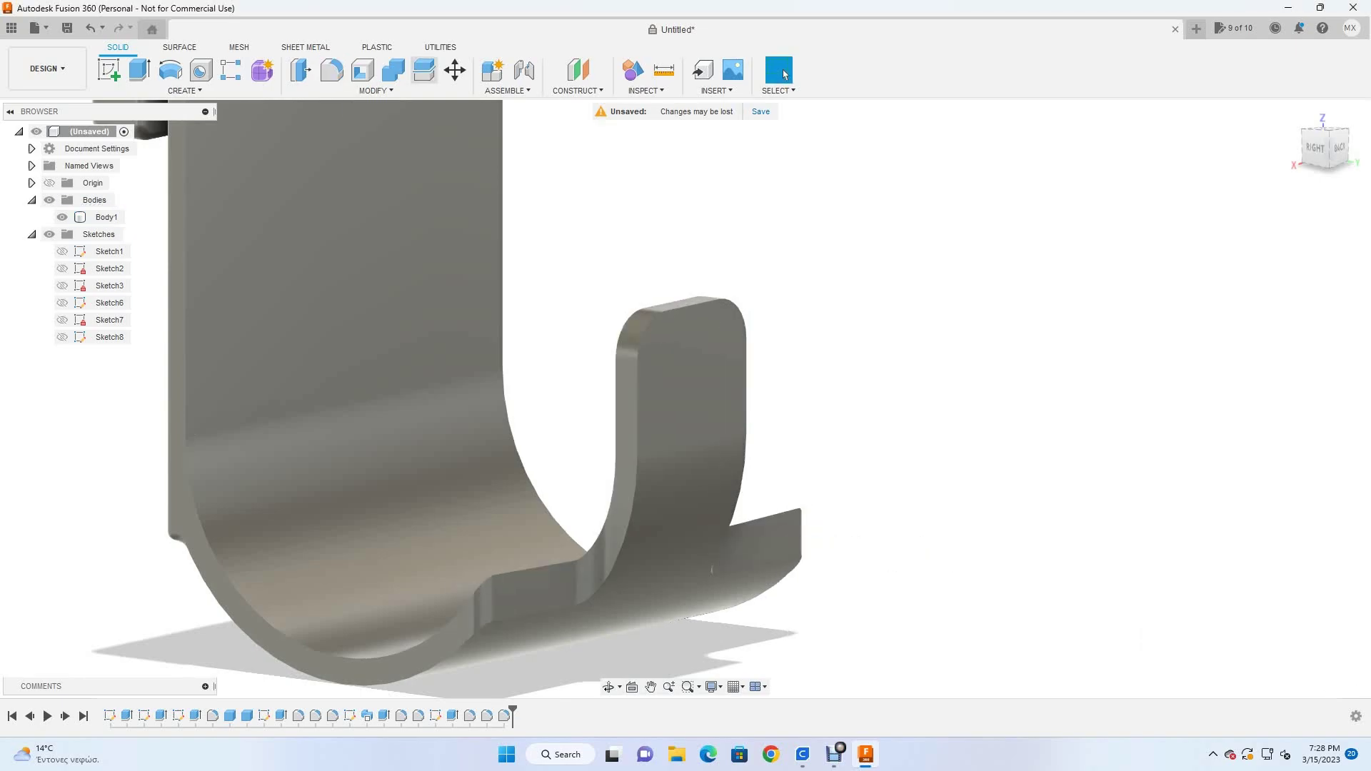
# Fillet the cradle's 19-edge chain so the tab blends into the curve.
pyautogui.press('f')
pyautogui.click(464, 582)
pyautogui.moveTo(464, 582)
pyautogui.keyDown('shift'); pyautogui.mouseDown(button='middle')
pyautogui.moveTo(394, 536)
pyautogui.moveTo(554, 581)
pyautogui.mouseUp(button='middle'); pyautogui.keyUp('shift')
pyautogui.press('Return')
pyautogui.press('f')
pyautogui.write('0.07')
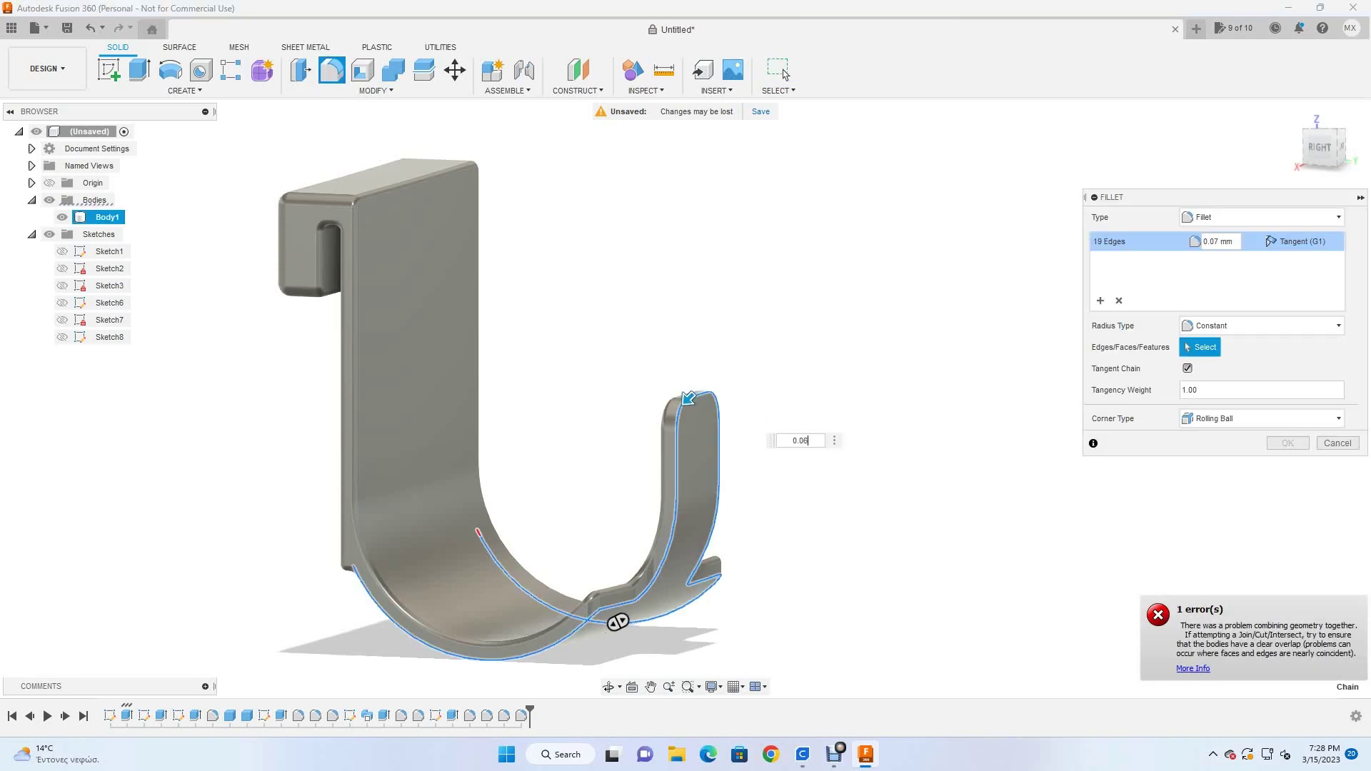
pyautogui.press('Return')
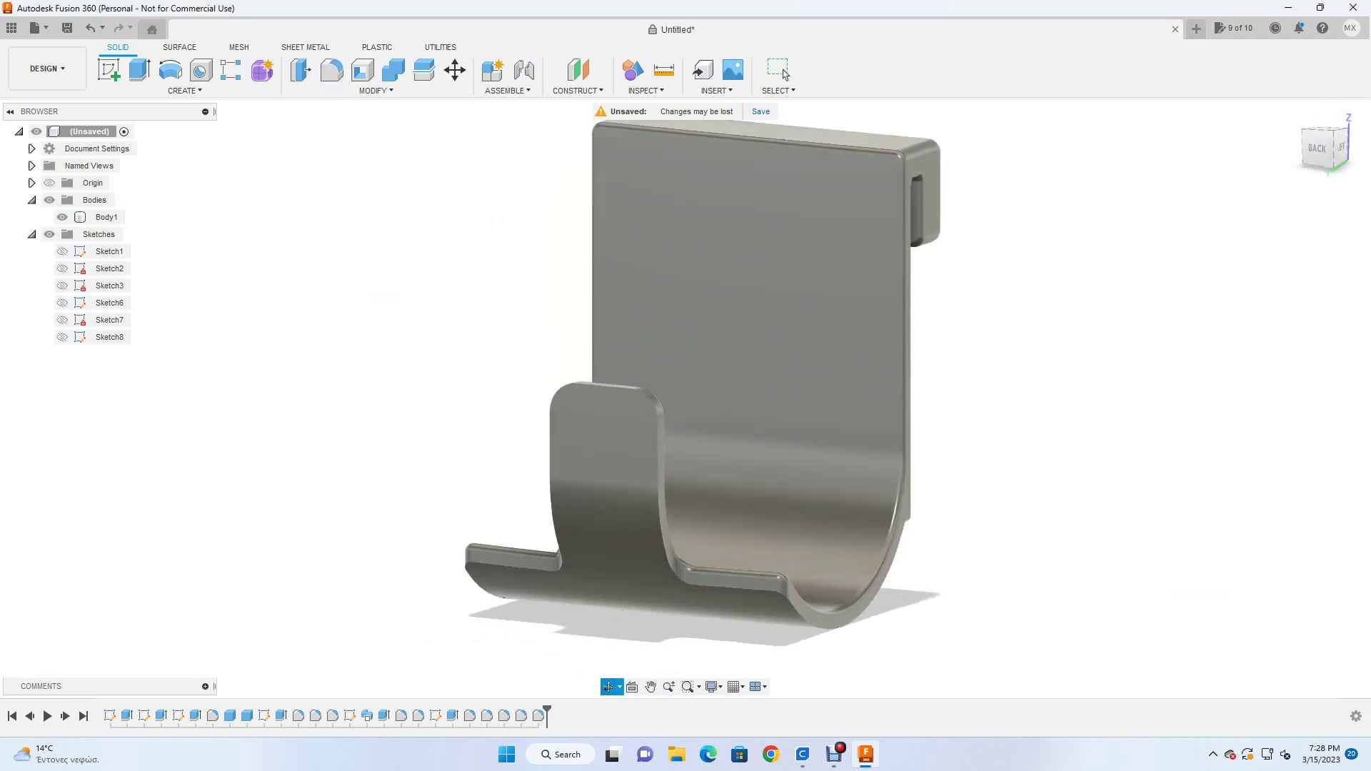
pyautogui.keyDown('shift'); pyautogui.moveTo(618, 622); pyautogui.dragTo(714, 614, button='middle'); pyautogui.keyUp('shift')
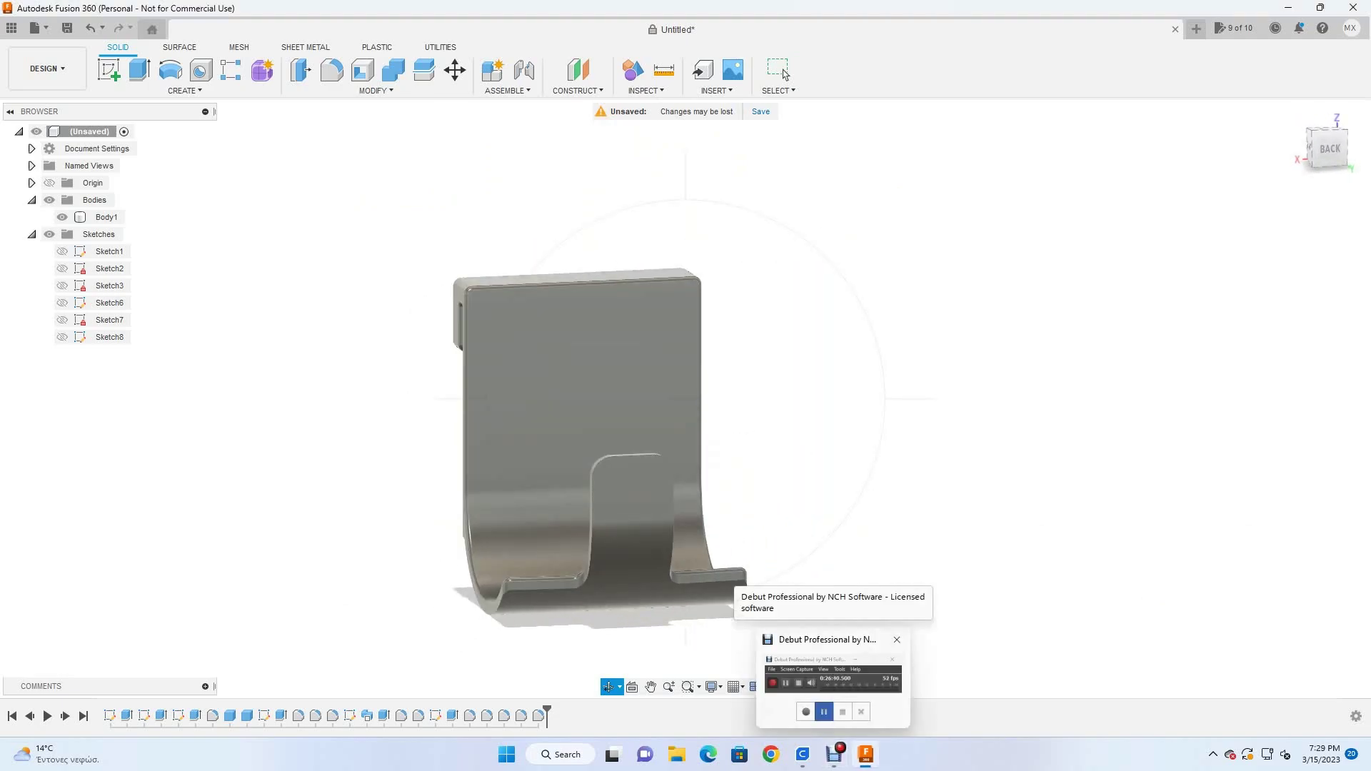